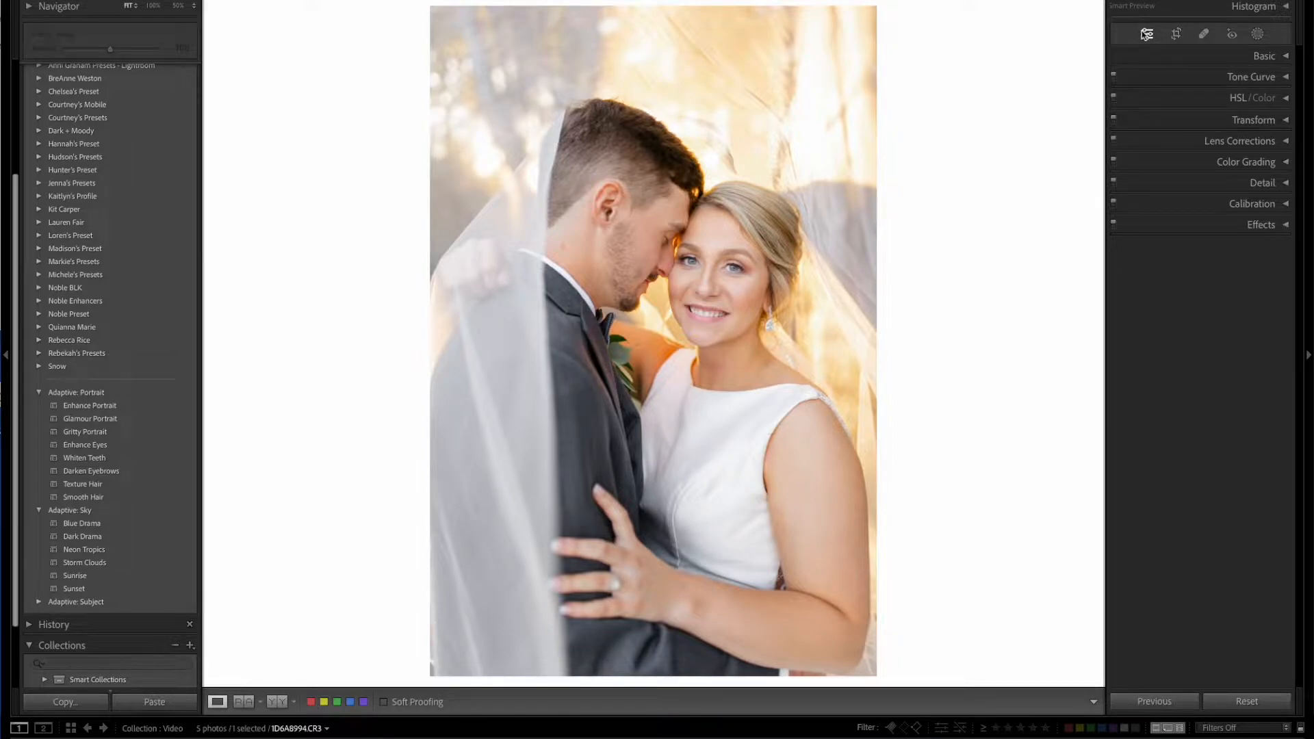
Create a mask that selects the background behind the couple.
{"action": "left_click", "coordinate": [1285, 57]}
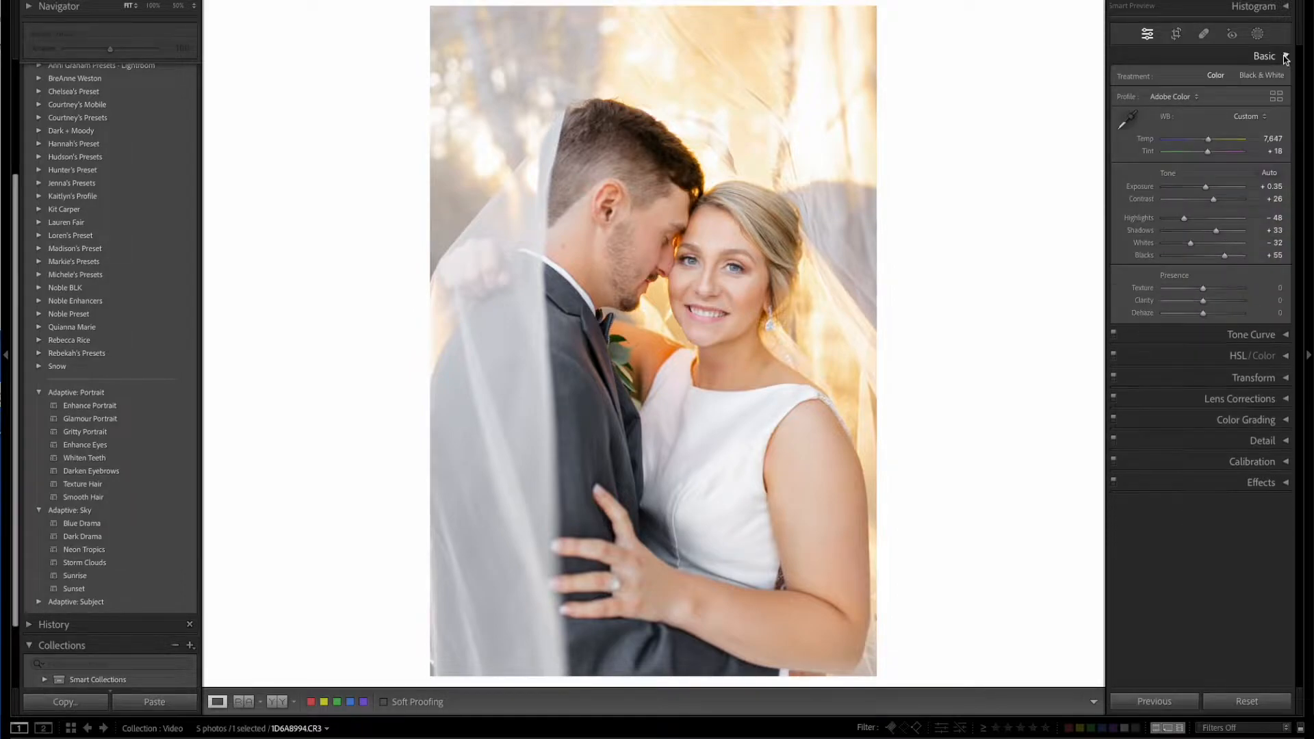
{"action": "left_click", "coordinate": [1284, 58]}
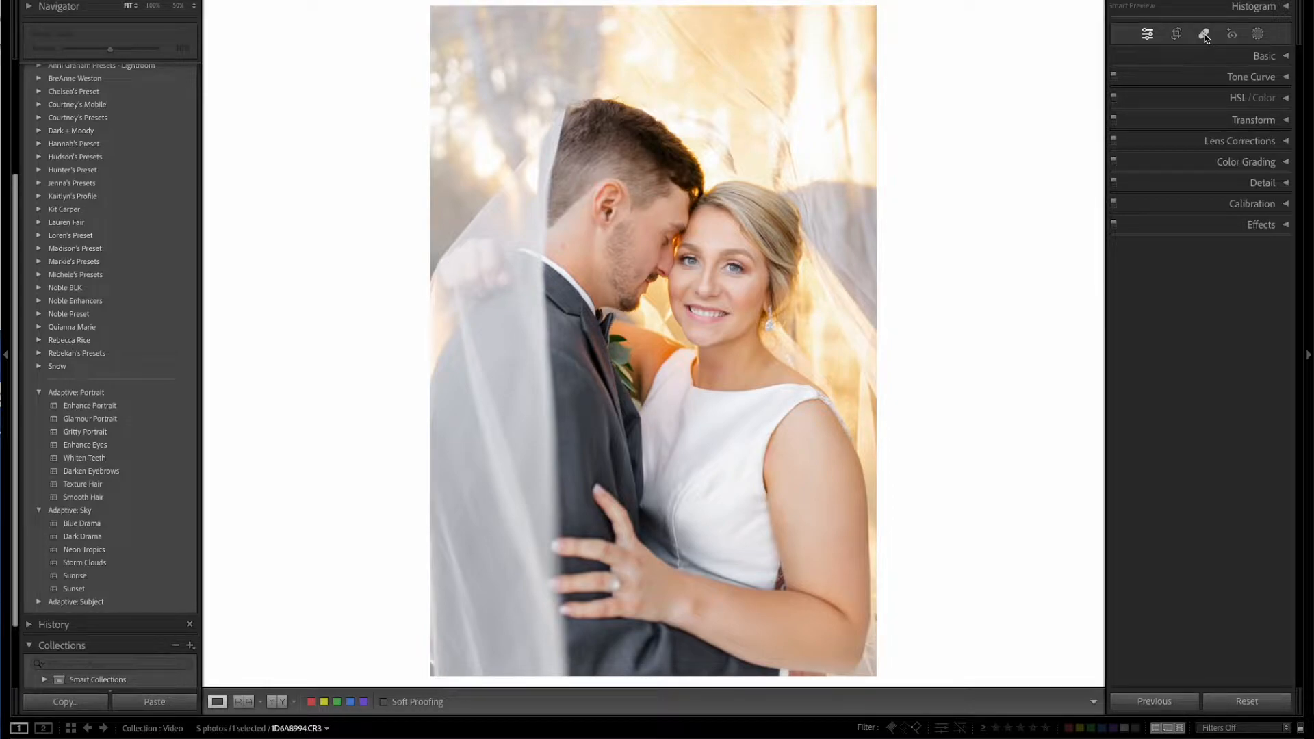
{"action": "left_click", "coordinate": [1258, 34]}
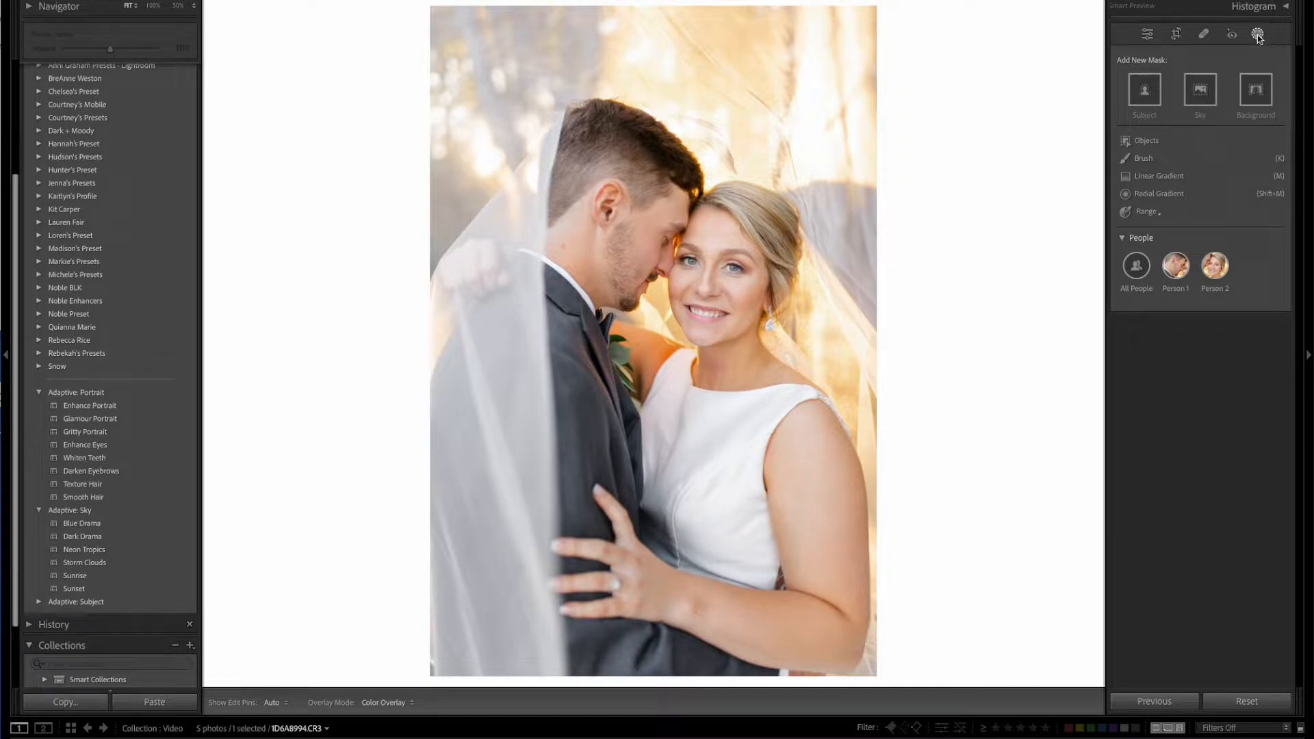
{"action": "left_click", "coordinate": [1255, 90]}
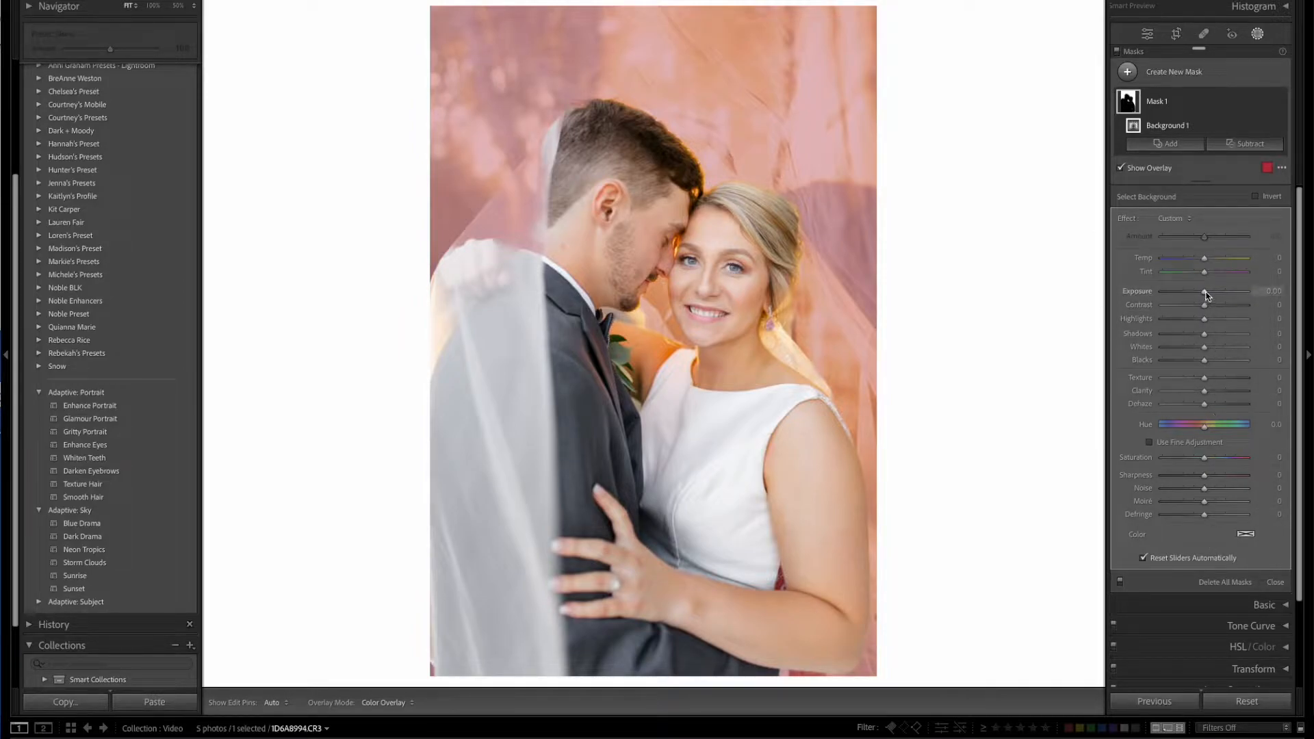
Try Exposure -0.04 and Clarity -37 on the background mask and delete the mask.
{"action": "mouse_move", "coordinate": [1206, 292]}
{"action": "left_mouse_down"}
{"action": "mouse_move", "coordinate": [1223, 292]}
{"action": "mouse_move", "coordinate": [1153, 293]}
{"action": "mouse_move", "coordinate": [1203, 293]}
{"action": "left_mouse_up"}
{"action": "left_click_drag", "start_coordinate": [1204, 390], "coordinate": [1189, 392]}
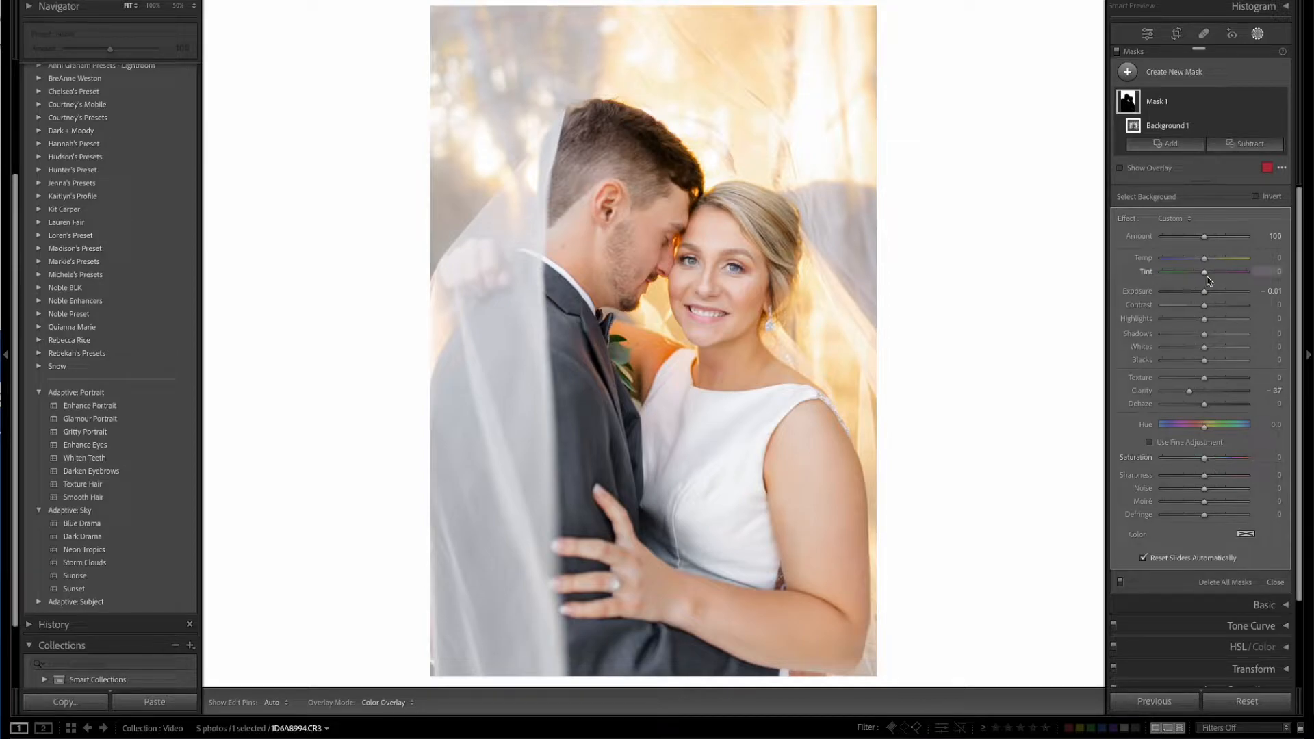
{"action": "mouse_move", "coordinate": [1205, 293]}
{"action": "left_mouse_down"}
{"action": "mouse_move", "coordinate": [1177, 295]}
{"action": "mouse_move", "coordinate": [1223, 294]}
{"action": "mouse_move", "coordinate": [1164, 294]}
{"action": "mouse_move", "coordinate": [1205, 297]}
{"action": "left_mouse_up"}
{"action": "left_click", "coordinate": [1203, 104]}
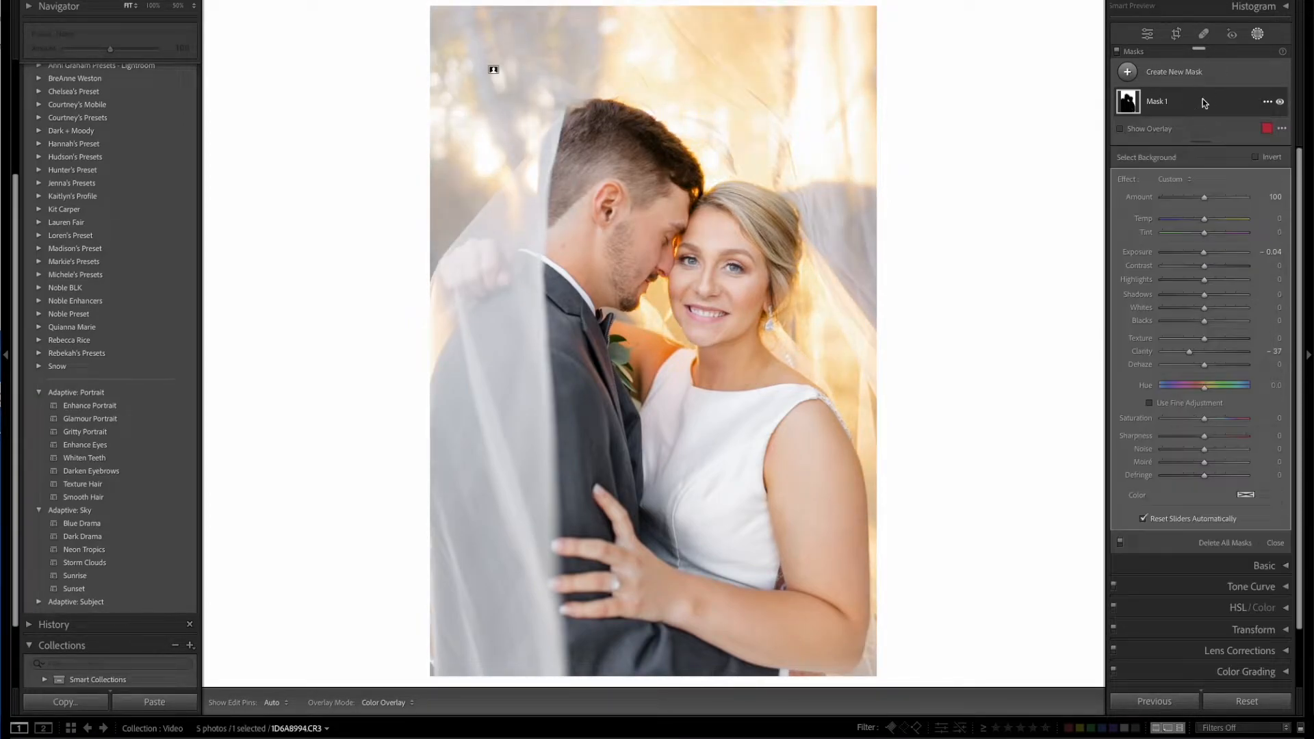
{"action": "key", "text": "Delete"}
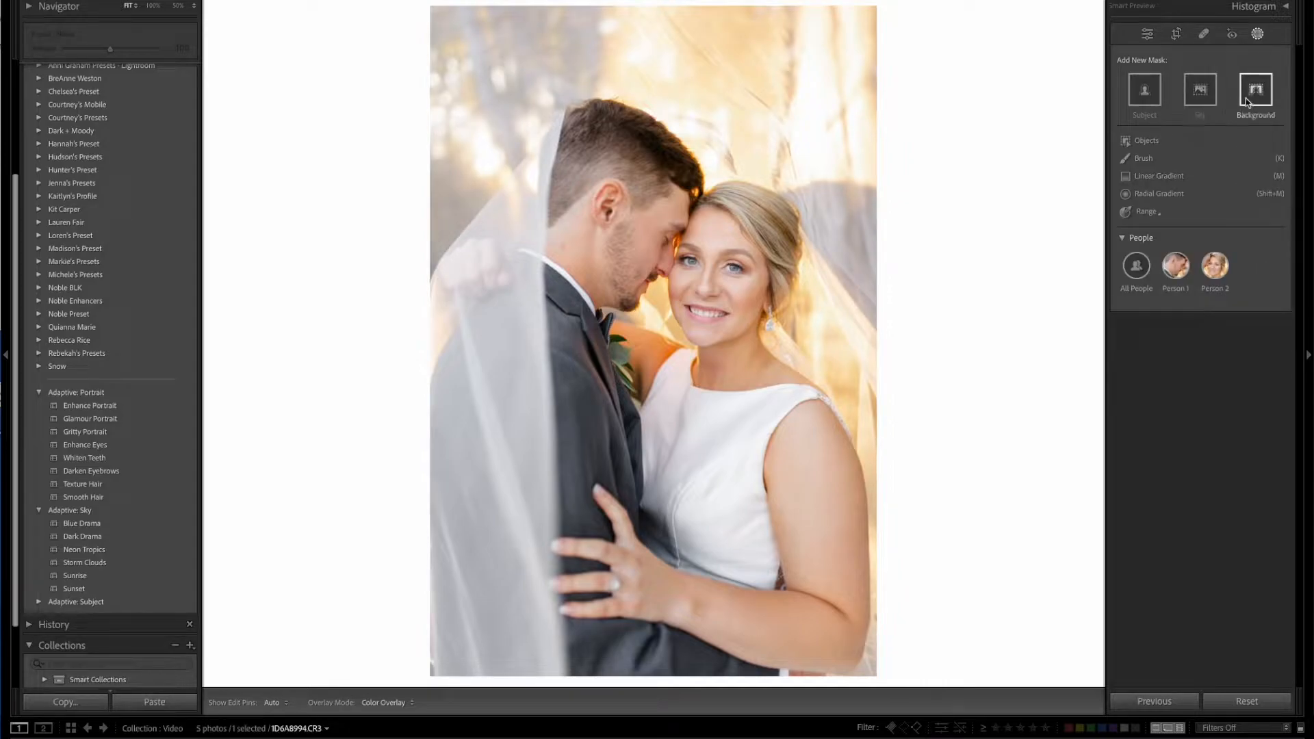
Create a subject mask of the couple, invert it to cover the background, and delete it.
{"action": "left_click", "coordinate": [1144, 90]}
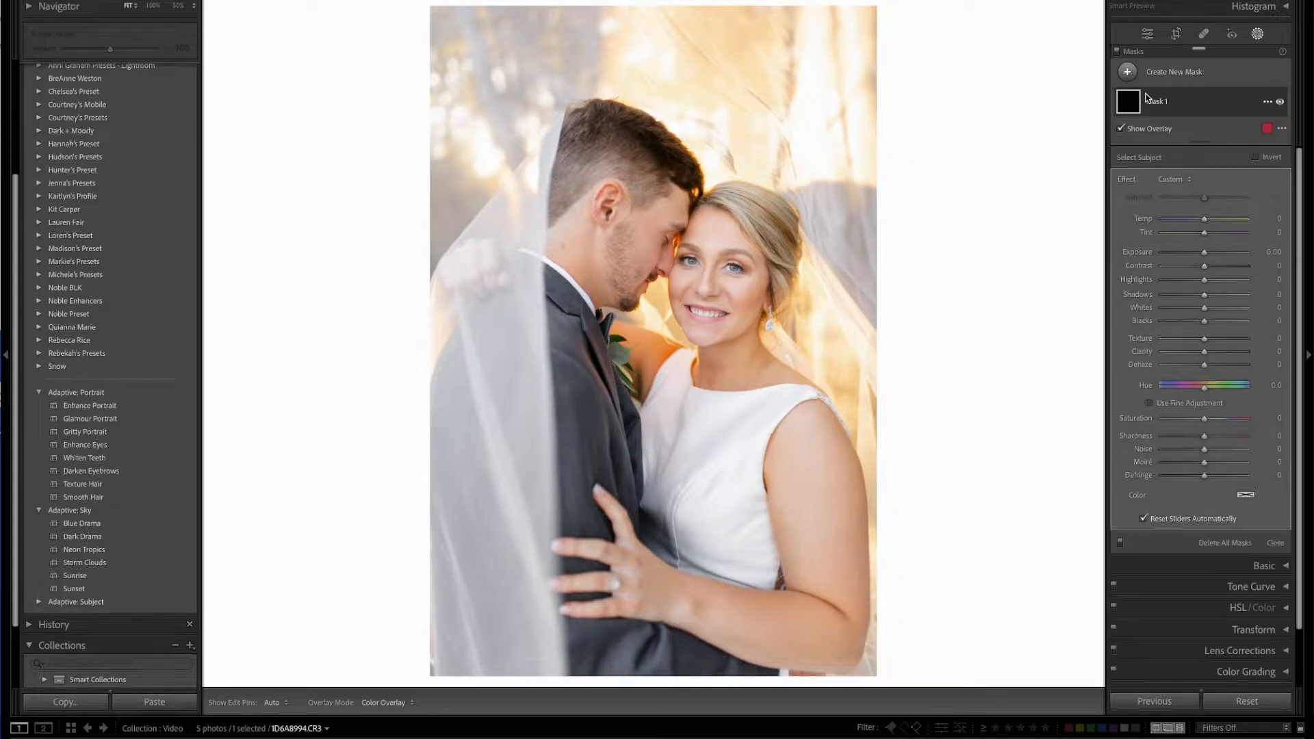
{"action": "left_click", "coordinate": [1256, 157]}
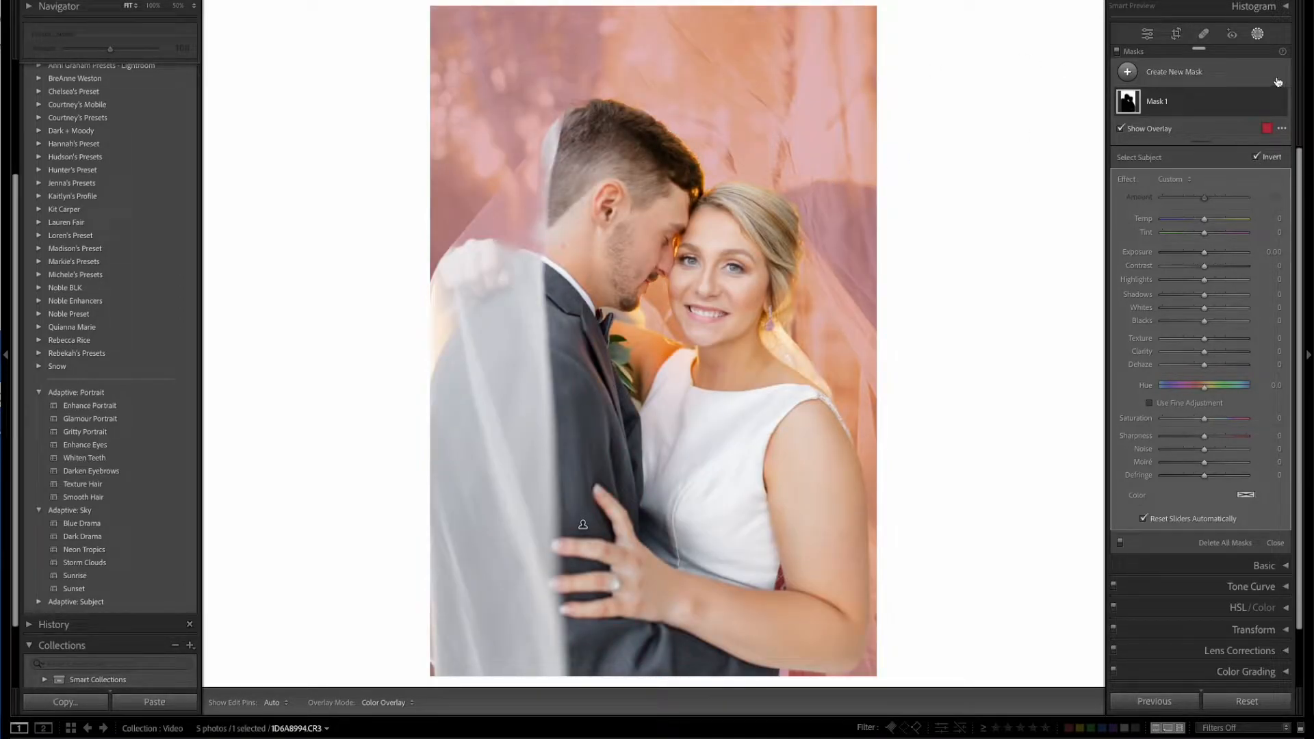
{"action": "left_click", "coordinate": [1241, 102]}
{"action": "key", "text": "Delete"}
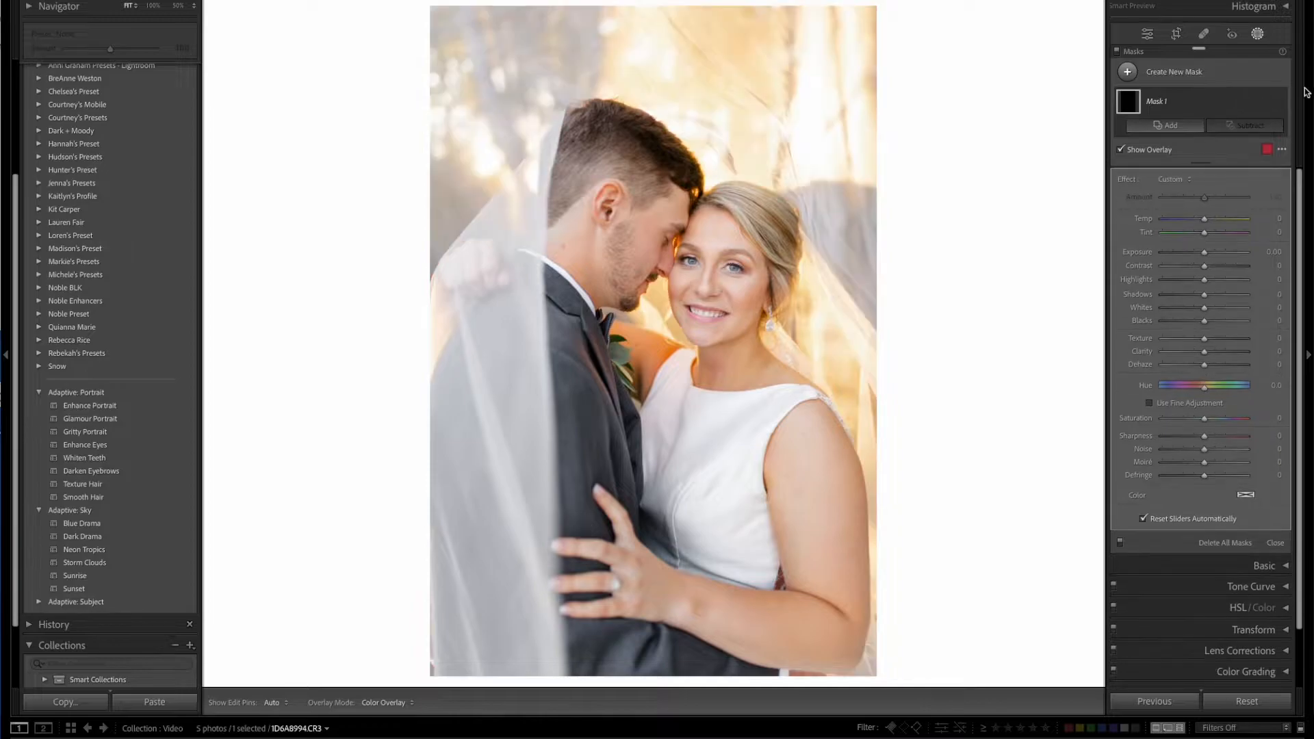
Add a background selection as a new mask once more and delete that mask.
{"action": "left_click", "coordinate": [1128, 71]}
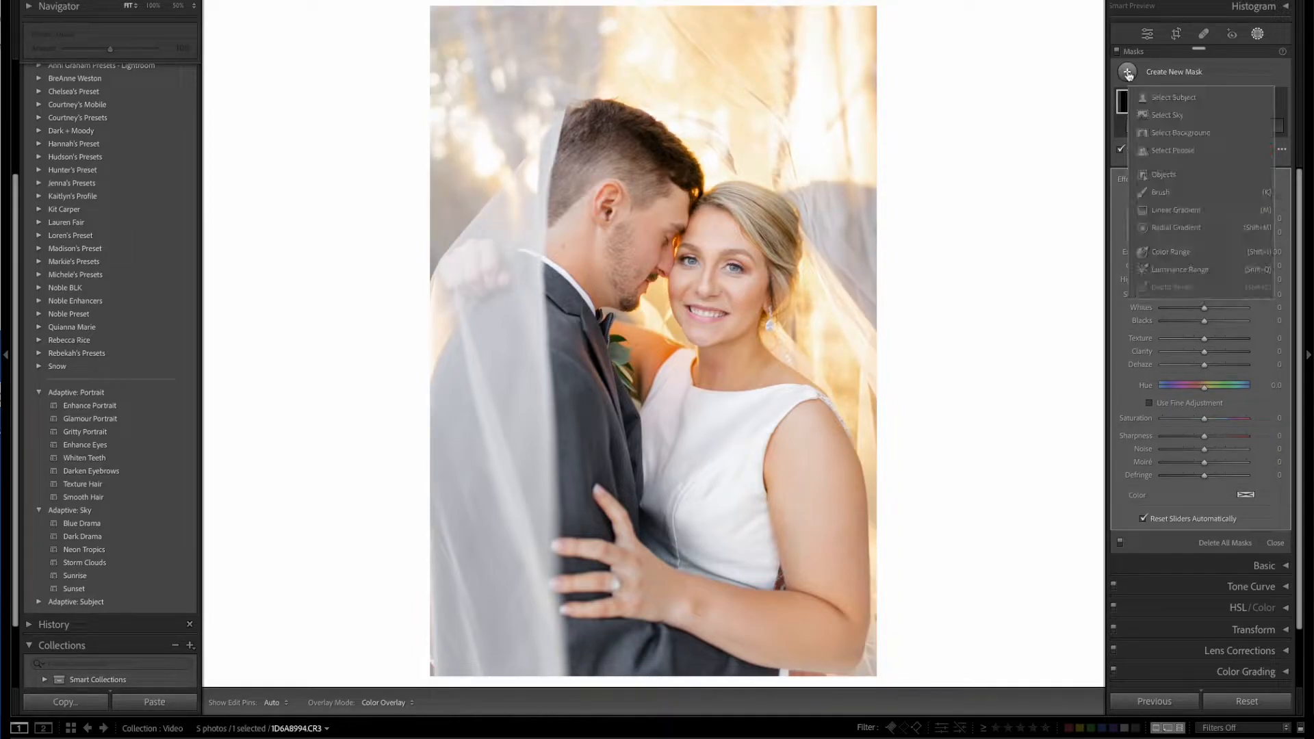
{"action": "left_click", "coordinate": [1168, 133]}
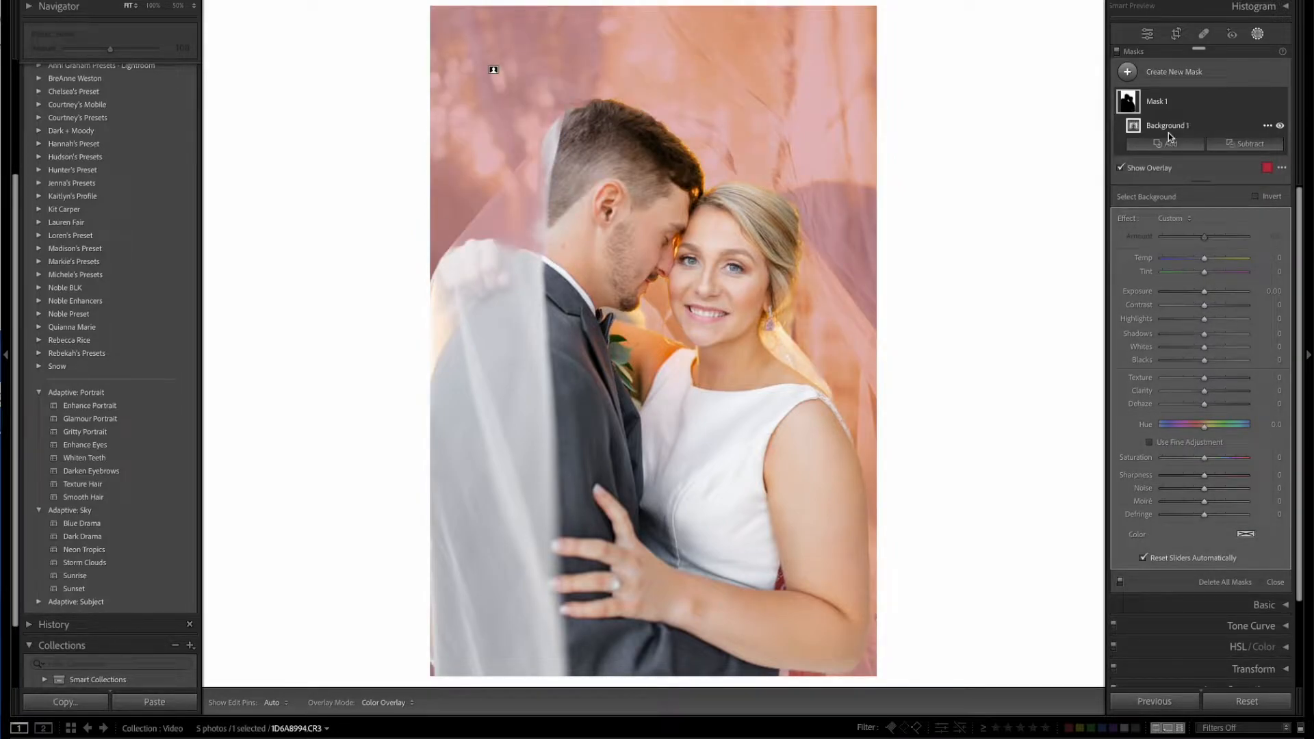
{"action": "left_click", "coordinate": [1209, 102]}
{"action": "key", "text": "Delete"}
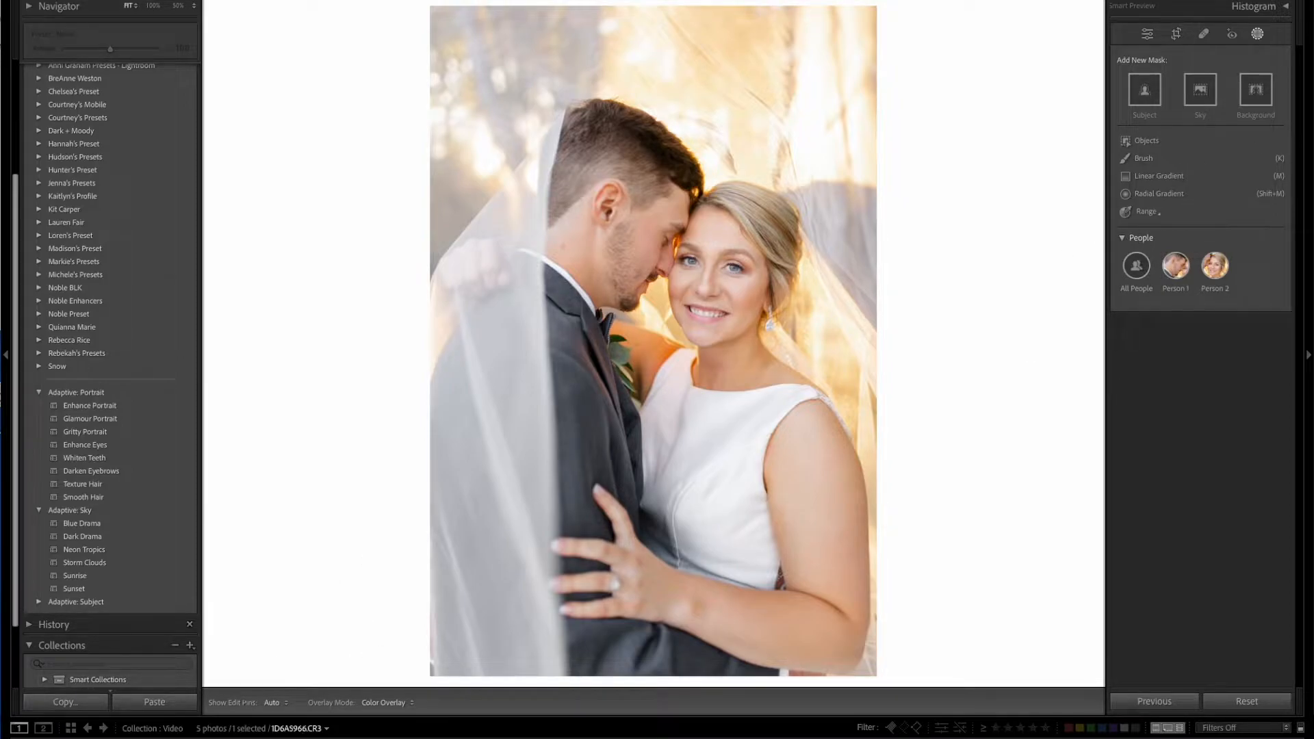
Open the family photo 1D6A5966.CR3 and choose Body Skin and Face Skin of Person 1 for a mask.
{"action": "left_click", "coordinate": [288, 738]}
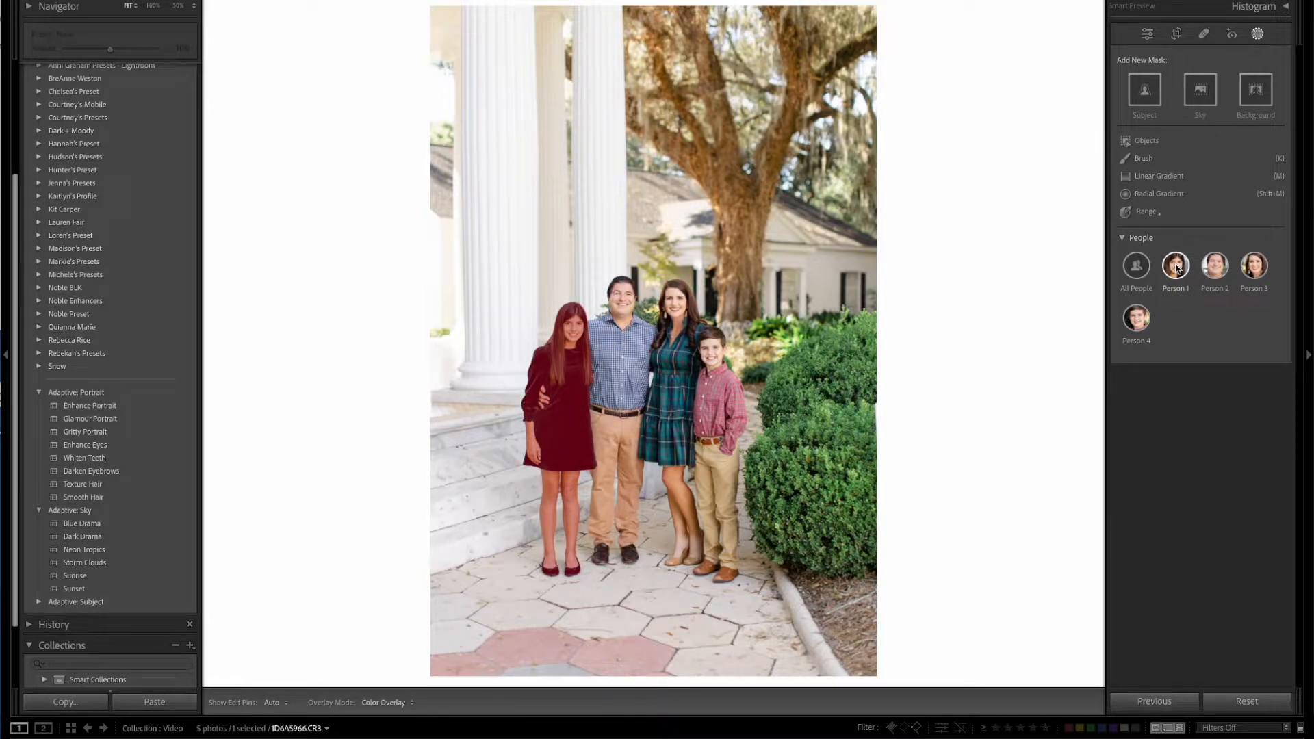
{"action": "left_click", "coordinate": [1177, 267]}
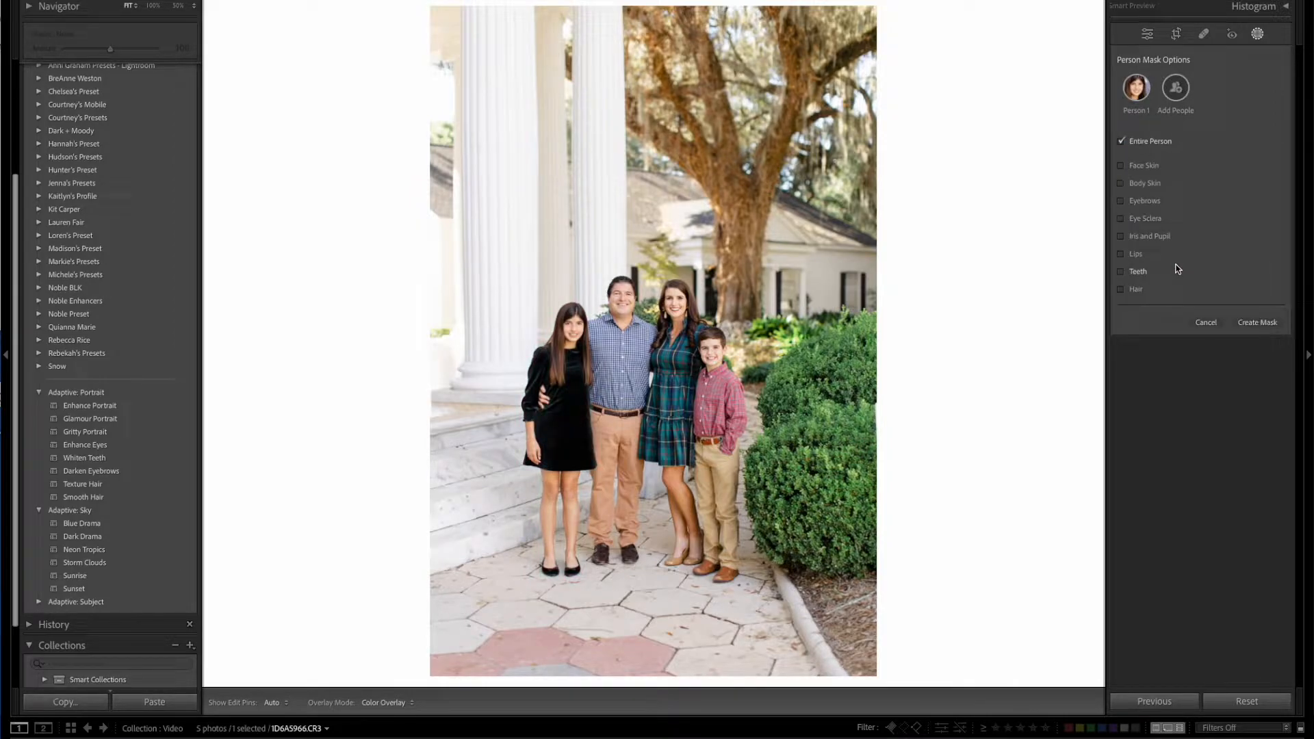
{"action": "left_click", "coordinate": [1121, 184]}
{"action": "left_click", "coordinate": [1122, 167]}
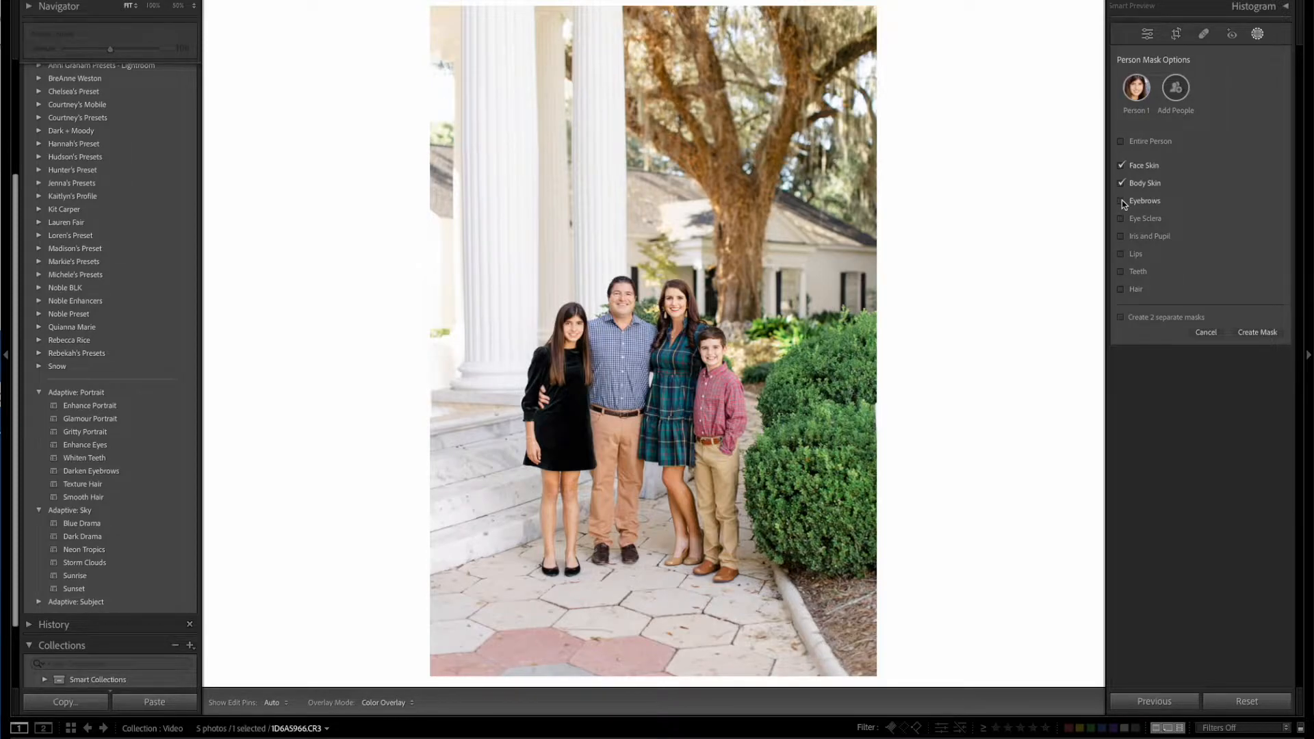
Restrict the mask selection for Person 1 to Eyebrows only, without Face Skin and Body Skin.
{"action": "key", "text": "z"}
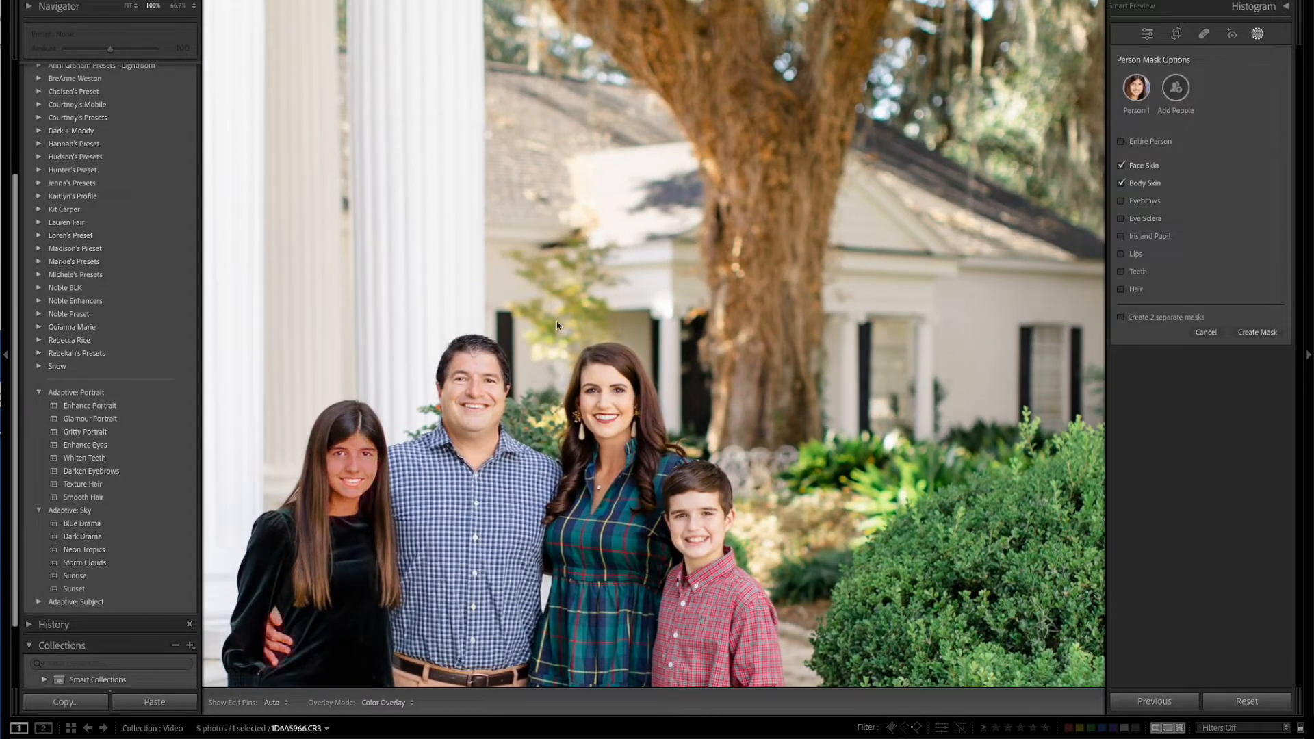
{"action": "left_click_drag", "start_coordinate": [521, 385], "coordinate": [698, 176]}
{"action": "left_click", "coordinate": [1139, 202]}
{"action": "left_click", "coordinate": [1122, 165]}
{"action": "left_click", "coordinate": [1122, 181]}
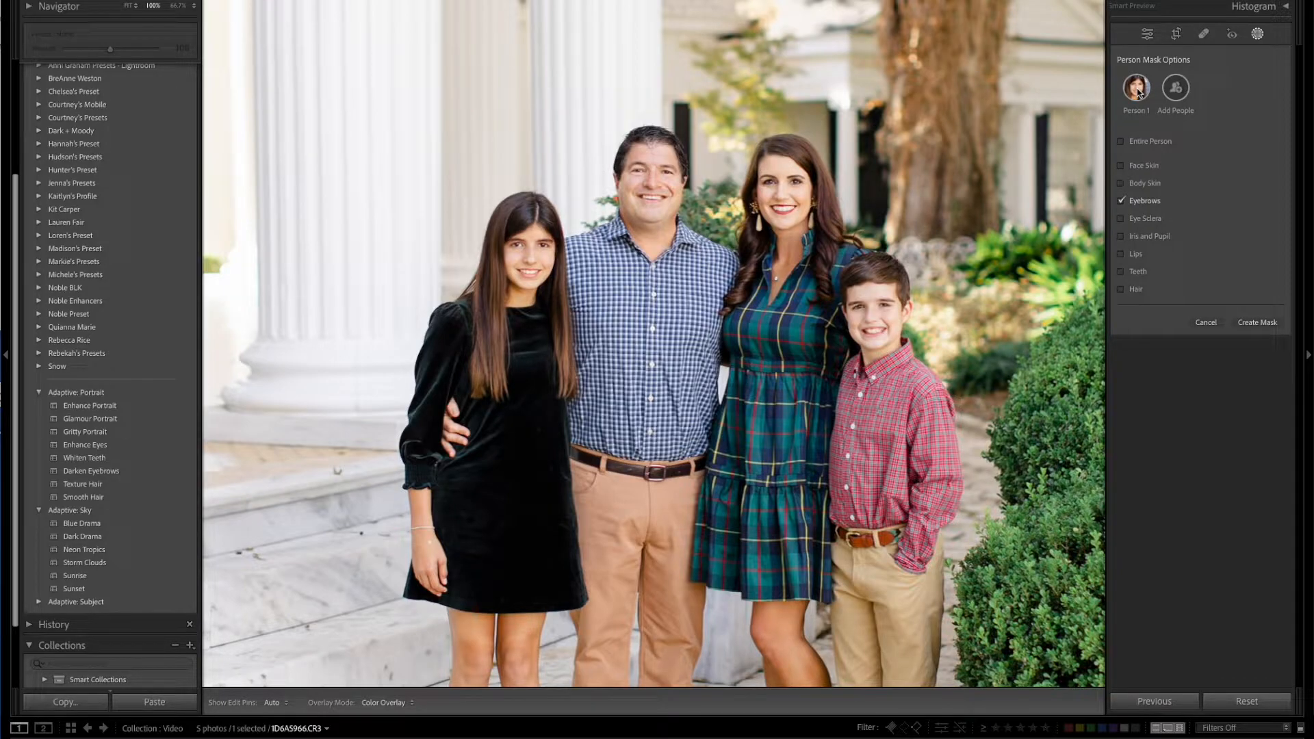
Create a mask of the Entire Person for Person 1 and set its Exposure to 0.12.
{"action": "left_click", "coordinate": [1121, 141]}
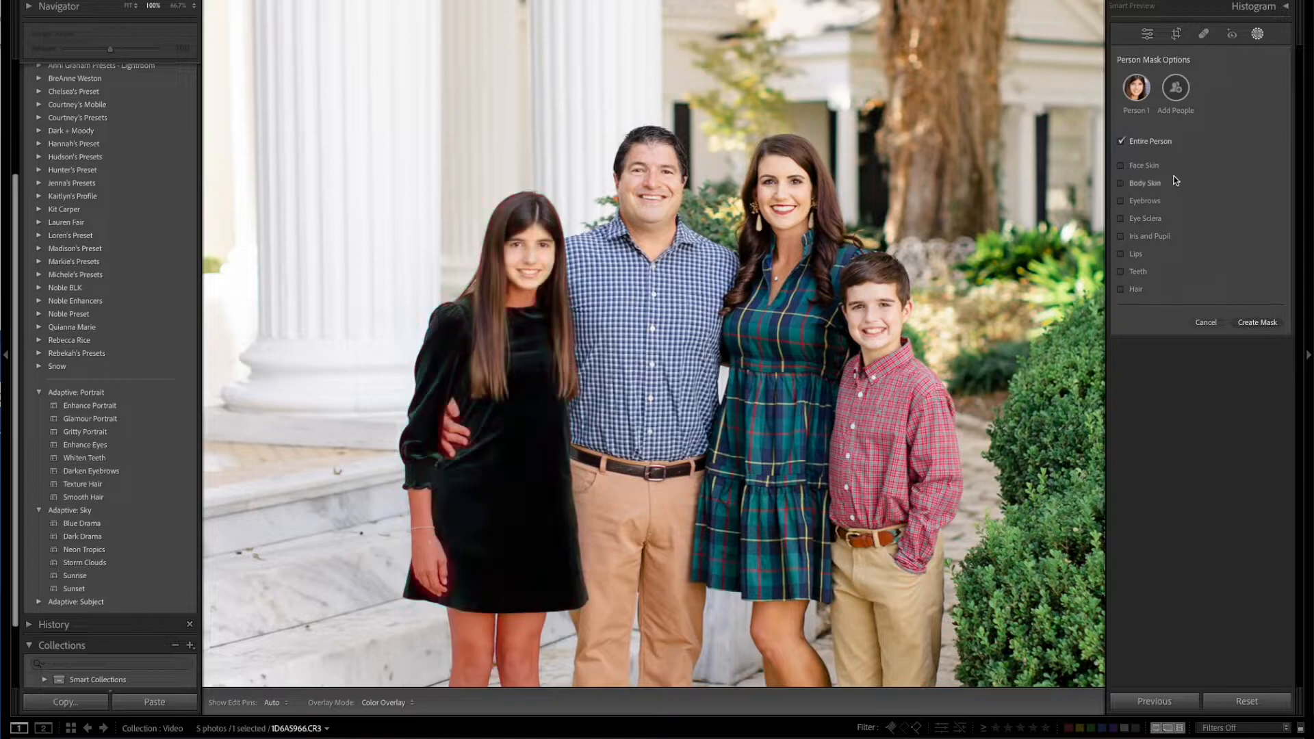
{"action": "left_click", "coordinate": [1258, 324]}
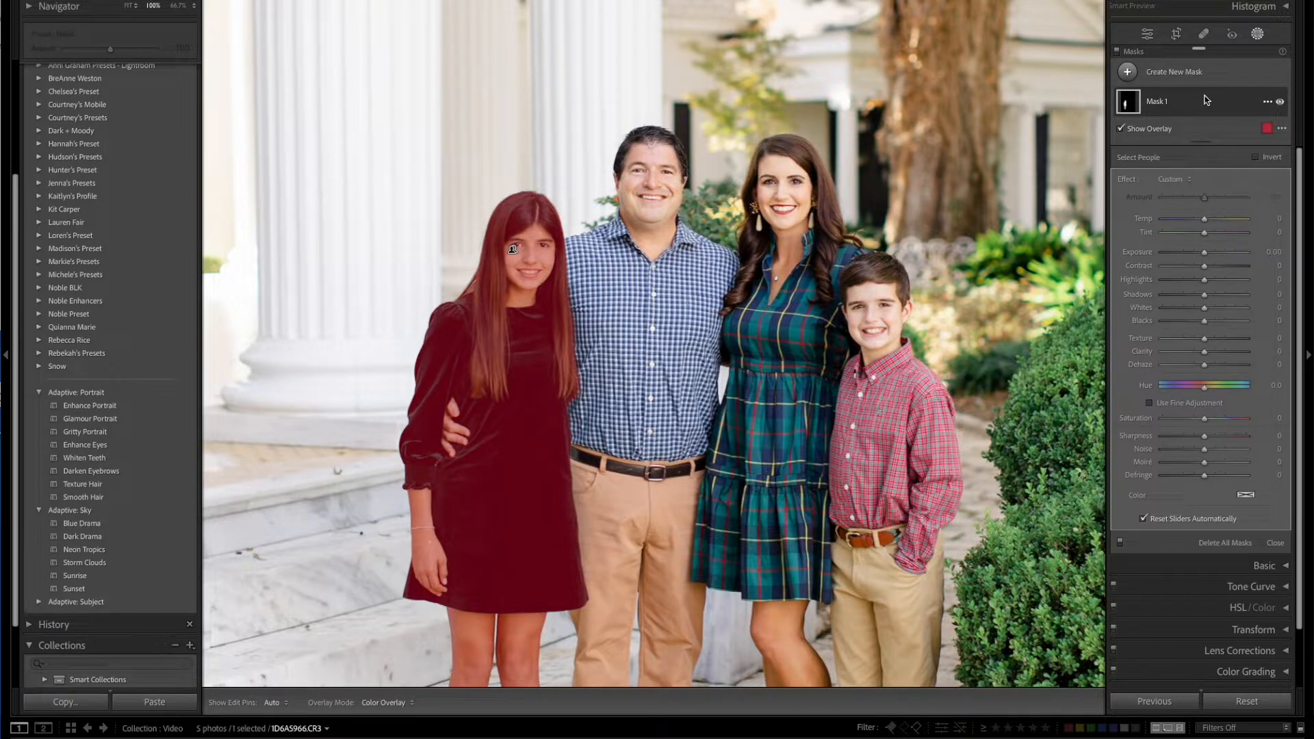
{"action": "left_click", "coordinate": [128, 6]}
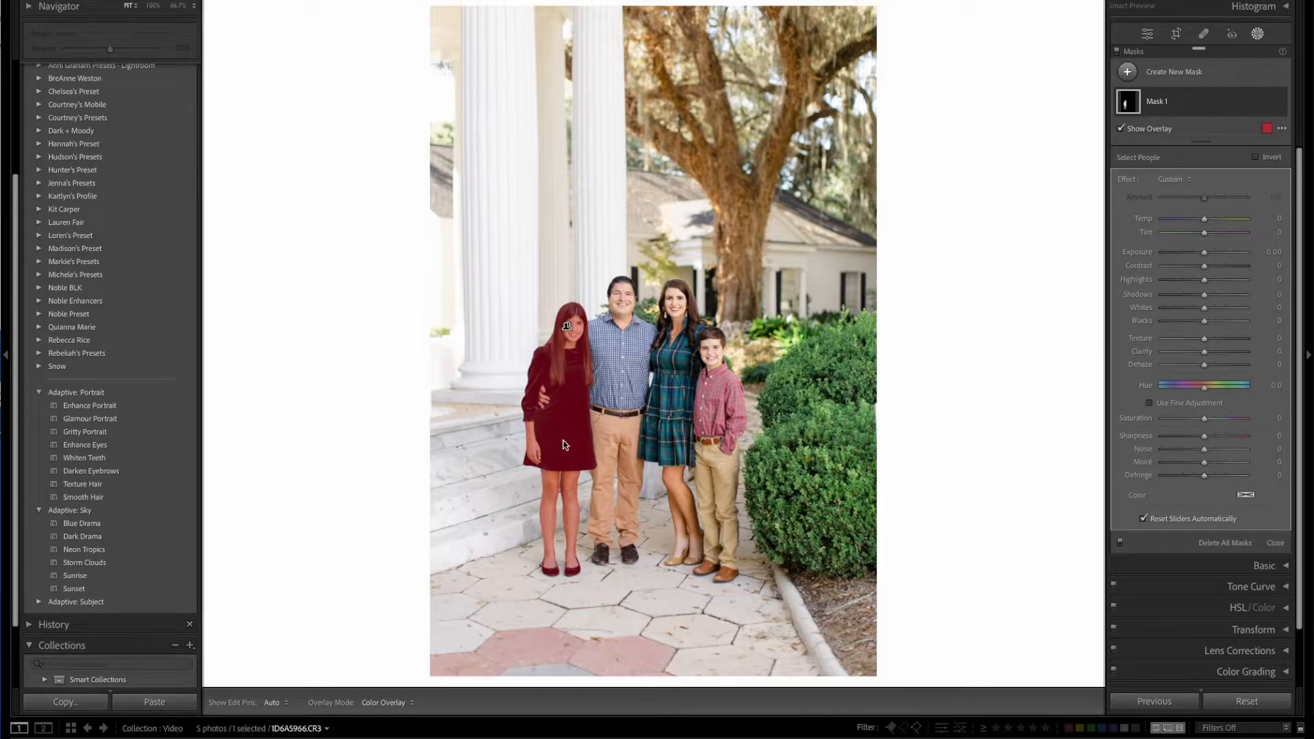
{"action": "mouse_move", "coordinate": [1206, 252]}
{"action": "left_mouse_down"}
{"action": "mouse_move", "coordinate": [1225, 253]}
{"action": "mouse_move", "coordinate": [1189, 256]}
{"action": "mouse_move", "coordinate": [1225, 256]}
{"action": "mouse_move", "coordinate": [1208, 257]}
{"action": "left_mouse_up"}
{"action": "left_click", "coordinate": [1208, 256]}
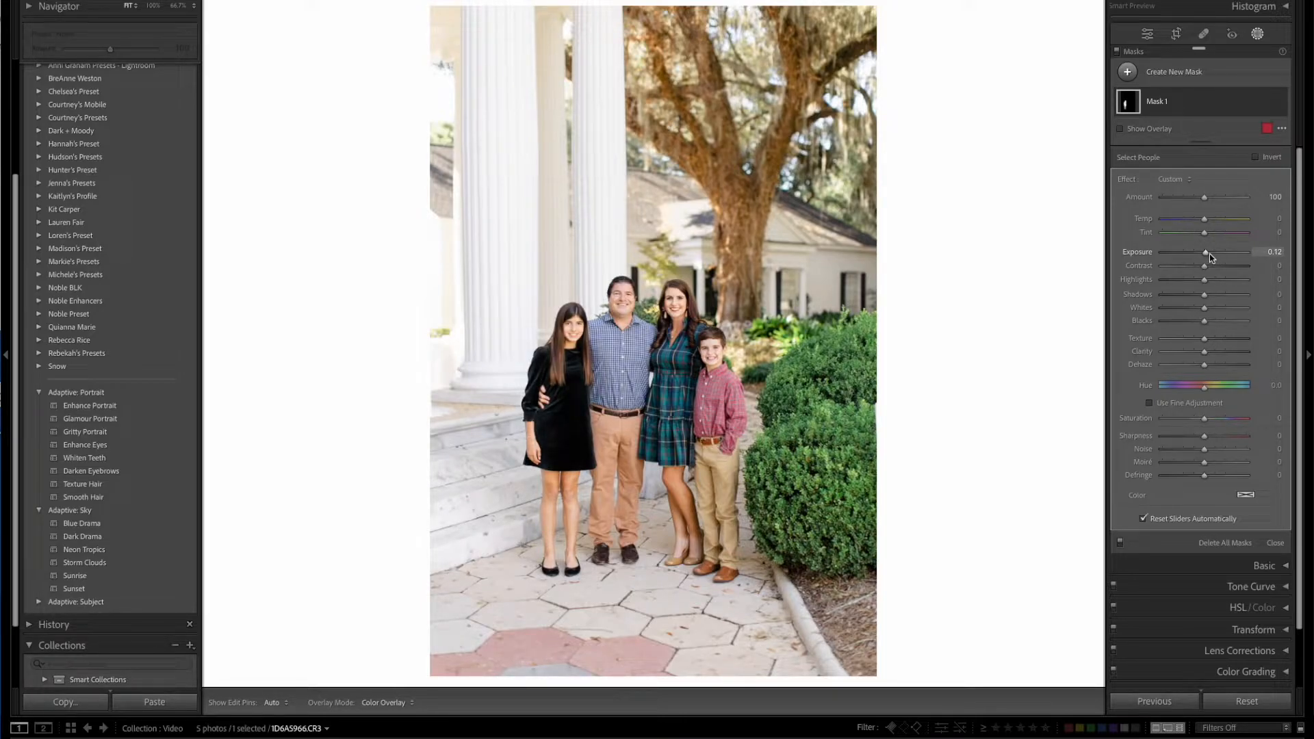
Return to the couple's close-up photo 1D6A8994.CR3 and view the people detected for masking.
{"action": "key", "text": "Right"}
{"action": "key", "text": "Right"}
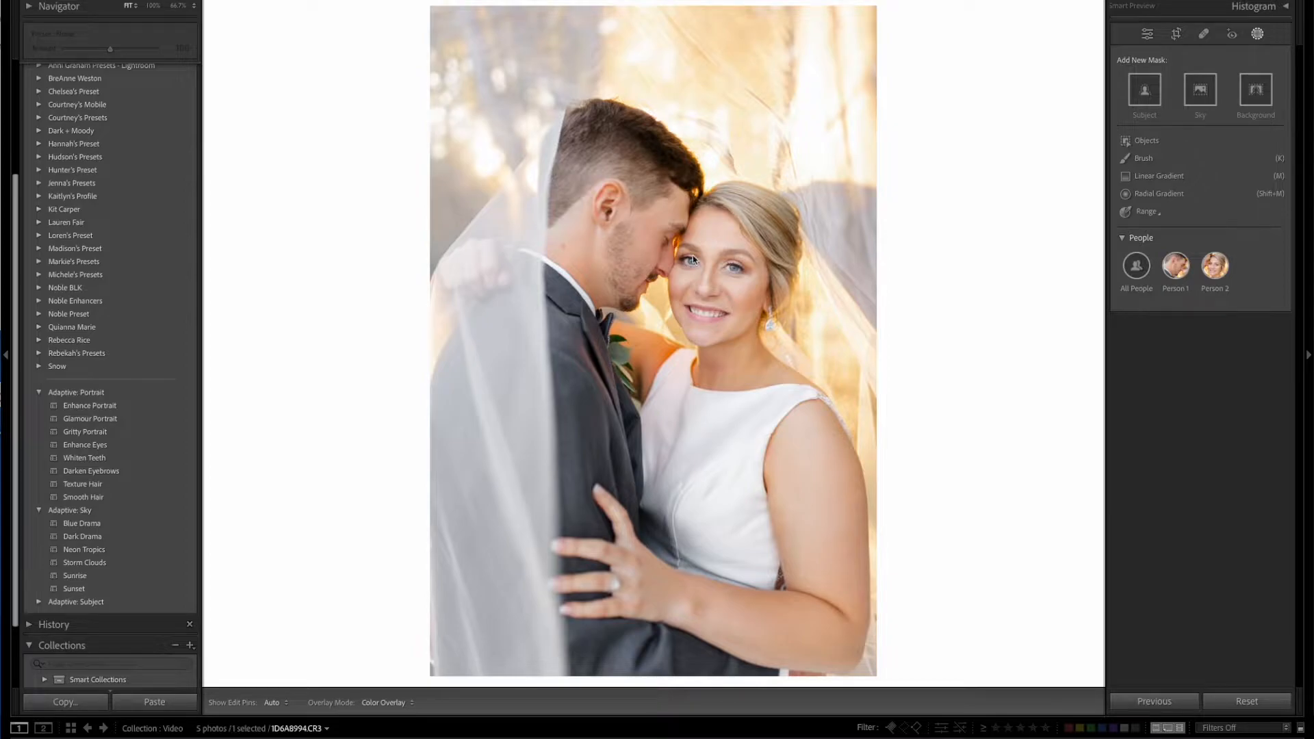
{"action": "mouse_move", "coordinate": [1177, 268]}
{"action": "left_click", "coordinate": [1257, 34]}
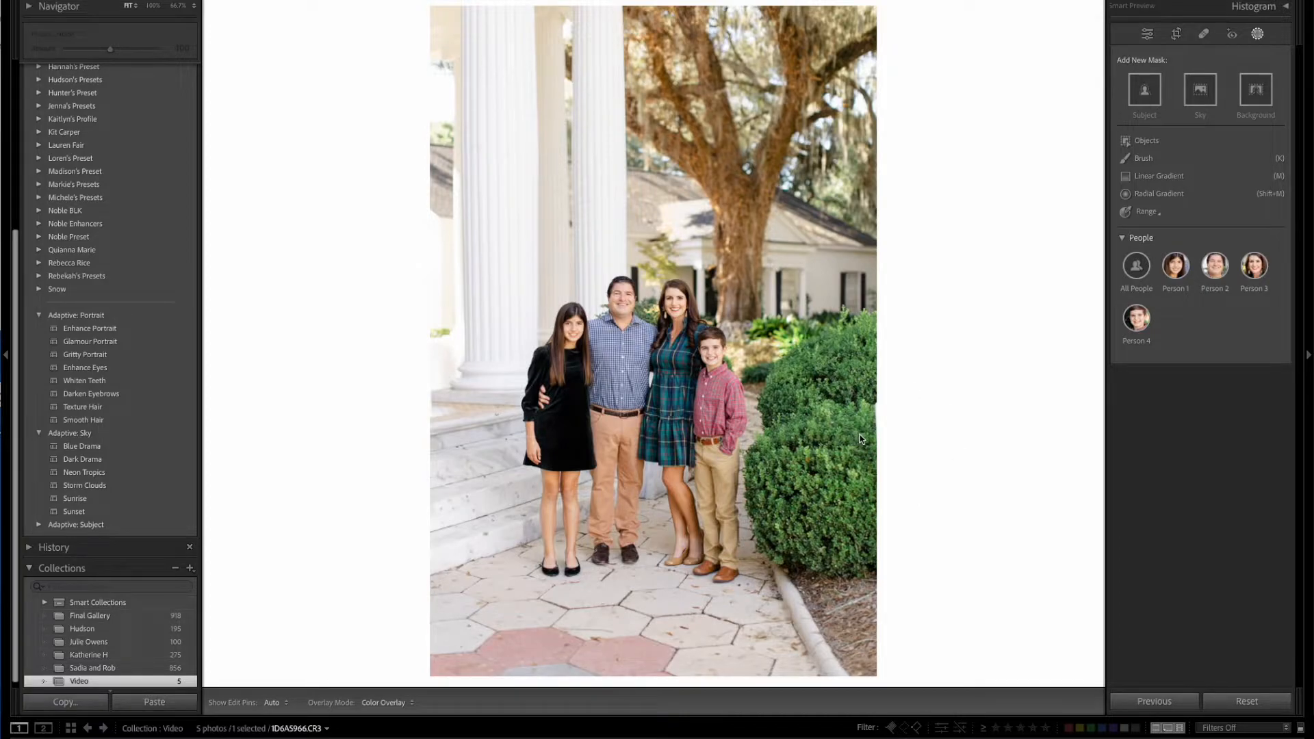
Create an object mask of the green bushes with Exposure 0.25 and Temp -13, and delete the mask.
{"action": "left_click", "coordinate": [1147, 142]}
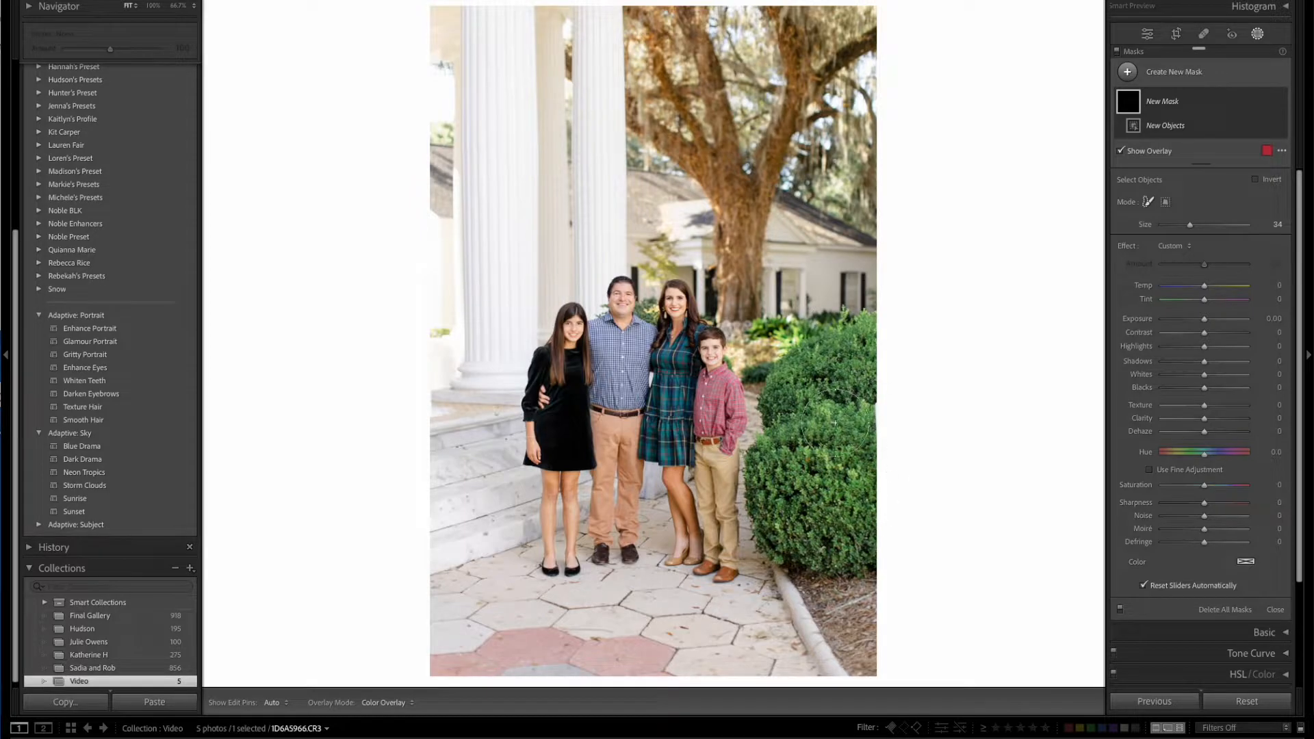
{"action": "mouse_move", "coordinate": [875, 321]}
{"action": "left_mouse_down"}
{"action": "mouse_move", "coordinate": [795, 416]}
{"action": "mouse_move", "coordinate": [782, 543]}
{"action": "mouse_move", "coordinate": [838, 552]}
{"action": "mouse_move", "coordinate": [851, 514]}
{"action": "mouse_move", "coordinate": [866, 407]}
{"action": "left_mouse_up"}
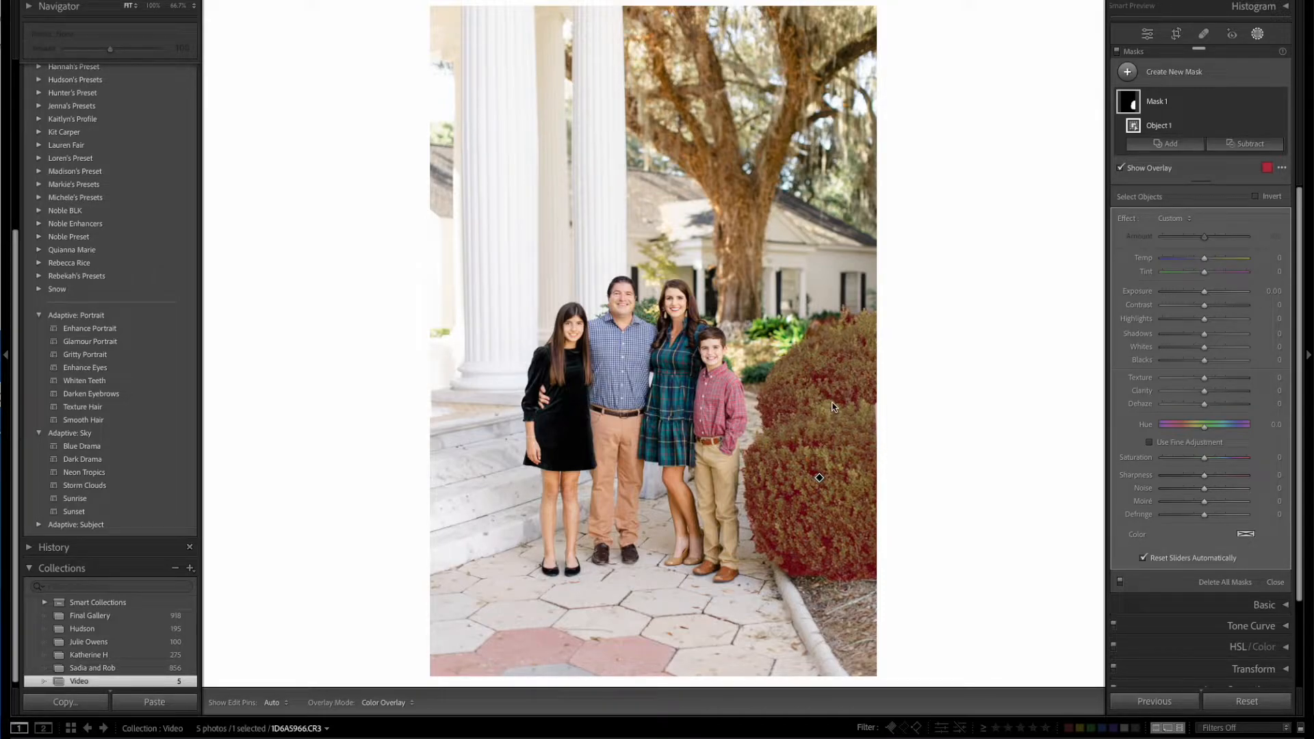
{"action": "left_click_drag", "start_coordinate": [1205, 292], "coordinate": [1198, 262]}
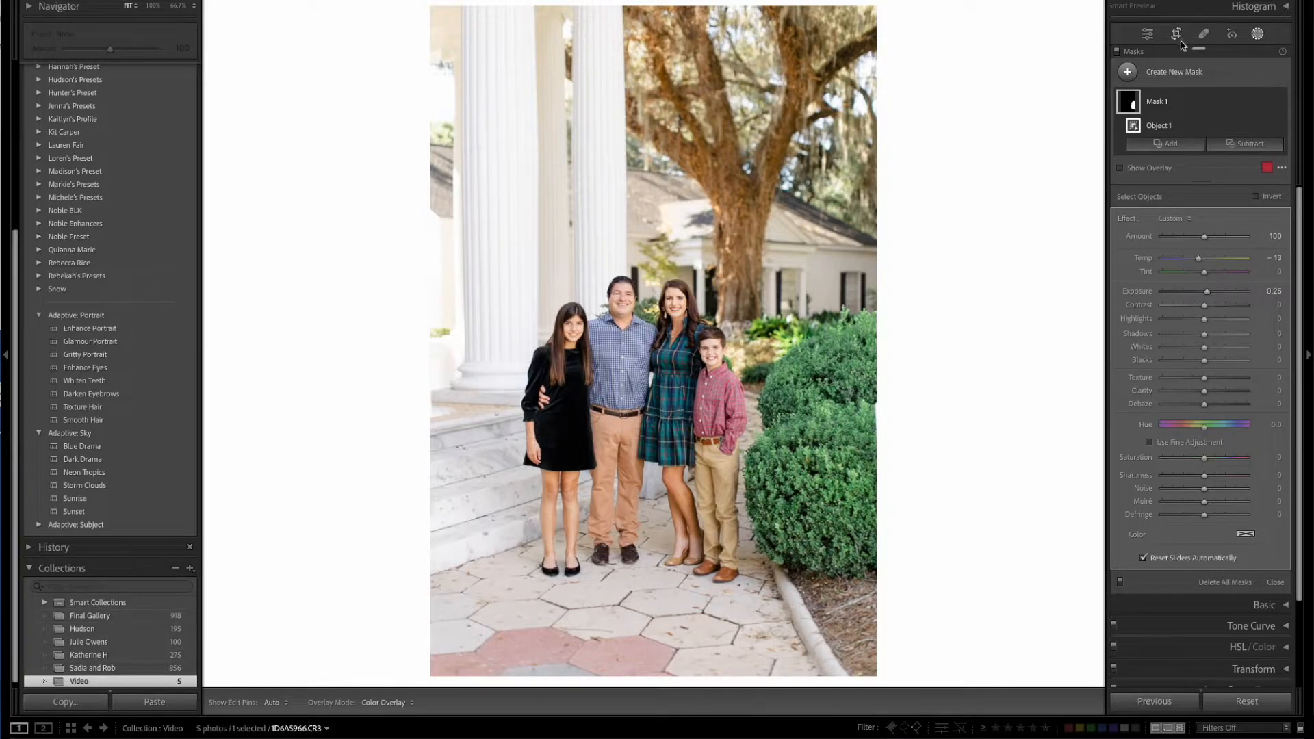
{"action": "left_click", "coordinate": [1198, 95]}
{"action": "key", "text": "Delete"}
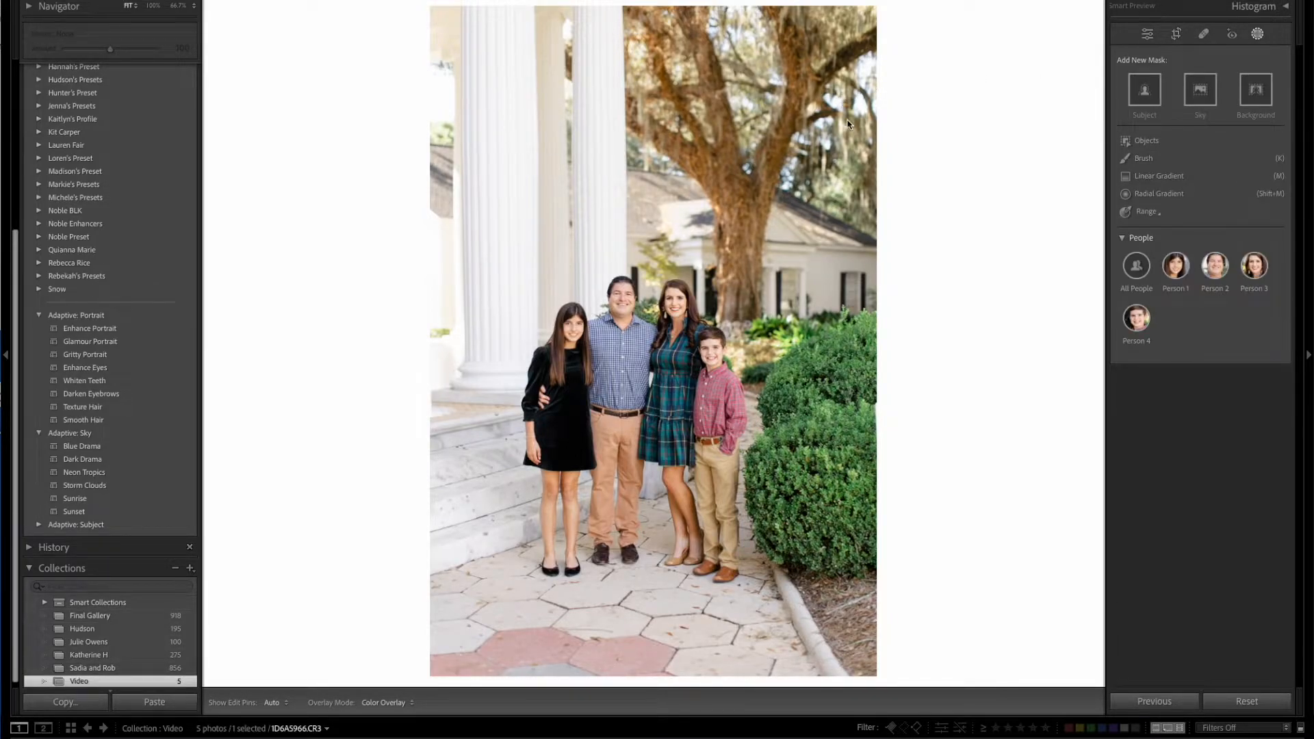
Create an object mask of the large white column beside the steps with Exposure -0.16, and delete its selection.
{"action": "left_click", "coordinate": [1137, 140]}
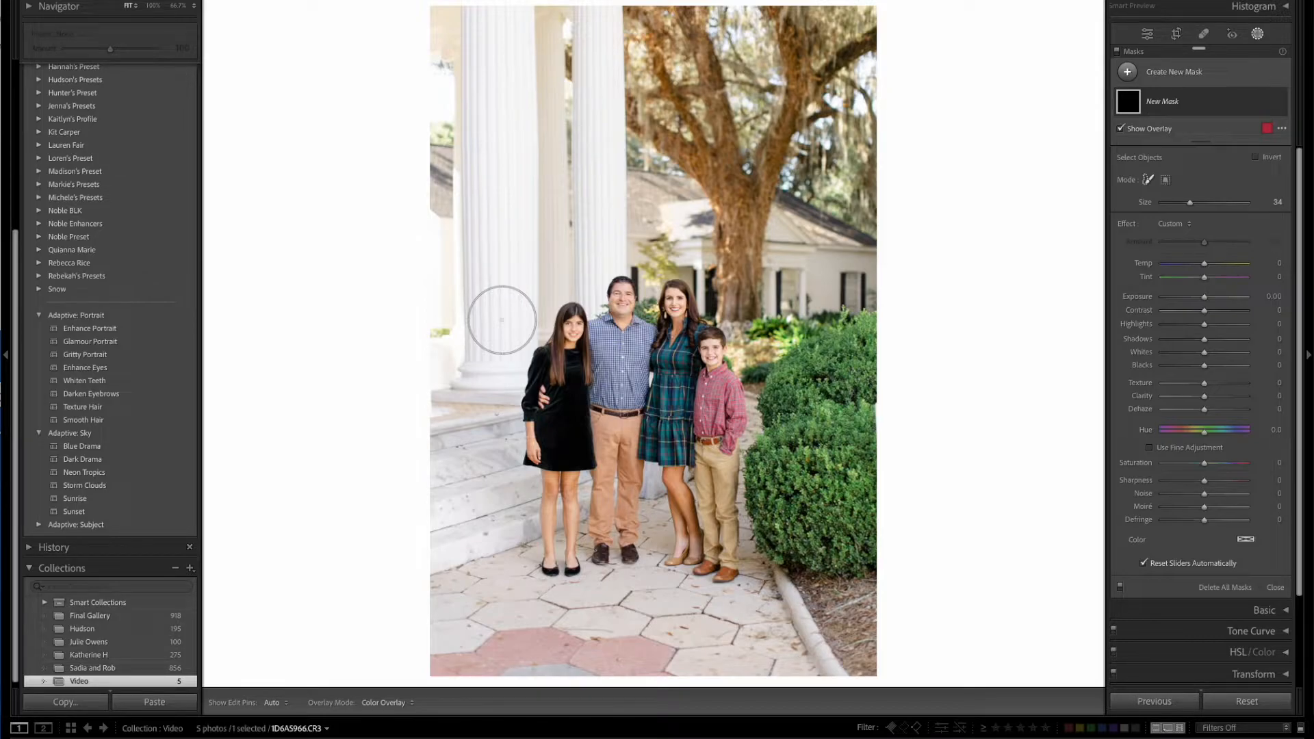
{"action": "mouse_move", "coordinate": [484, 14]}
{"action": "left_mouse_down"}
{"action": "mouse_move", "coordinate": [486, 185]}
{"action": "mouse_move", "coordinate": [465, 304]}
{"action": "mouse_move", "coordinate": [467, 350]}
{"action": "mouse_move", "coordinate": [494, 375]}
{"action": "mouse_move", "coordinate": [514, 244]}
{"action": "mouse_move", "coordinate": [512, 15]}
{"action": "left_mouse_up"}
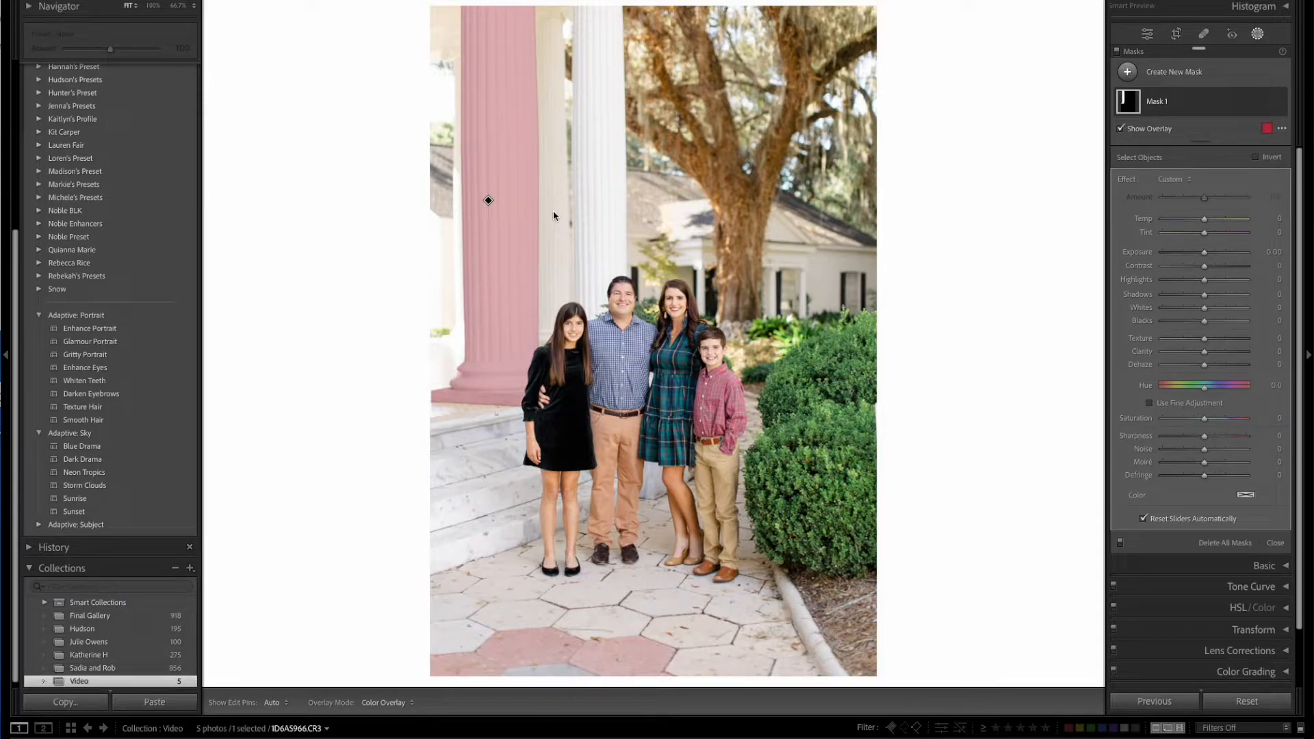
{"action": "mouse_move", "coordinate": [1205, 254]}
{"action": "left_mouse_down"}
{"action": "mouse_move", "coordinate": [1225, 260]}
{"action": "mouse_move", "coordinate": [1203, 258]}
{"action": "left_mouse_up"}
{"action": "left_click", "coordinate": [1210, 106]}
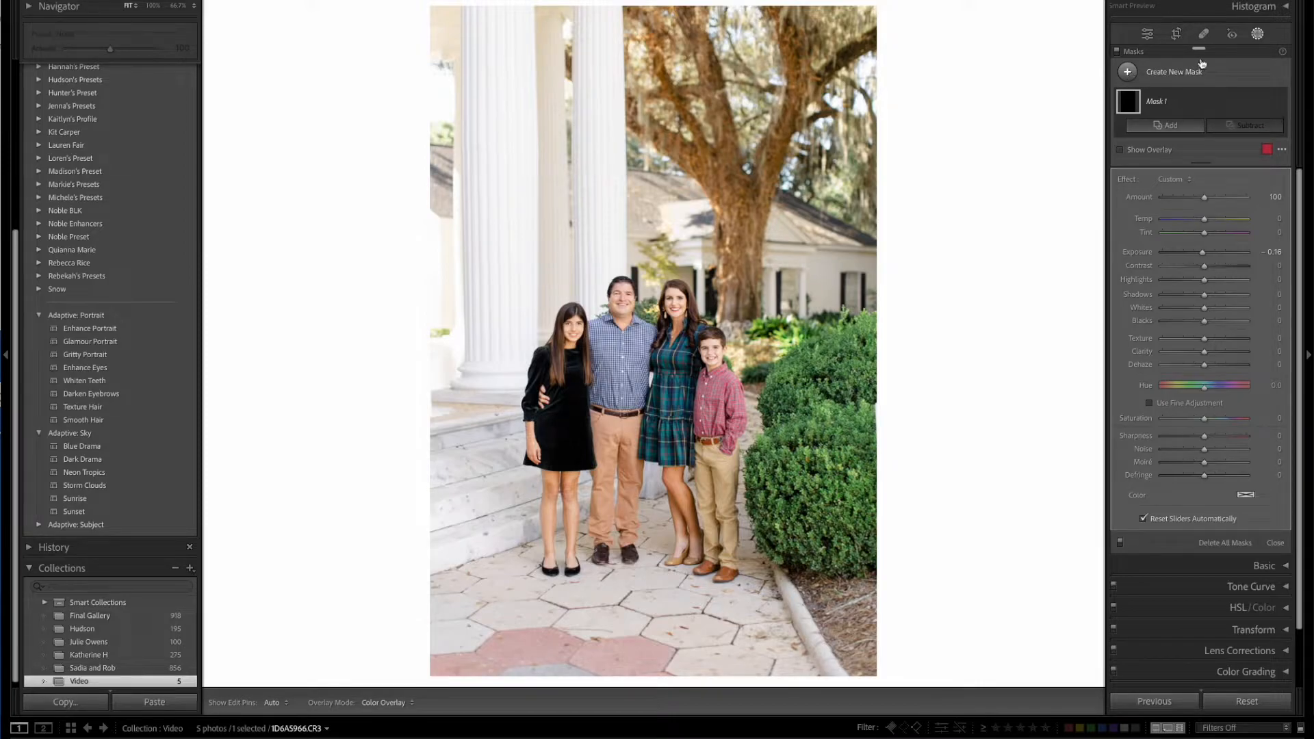
Create an object mask of the red paving stones in the foreground and strongly lower its Saturation.
{"action": "left_click", "coordinate": [1128, 72]}
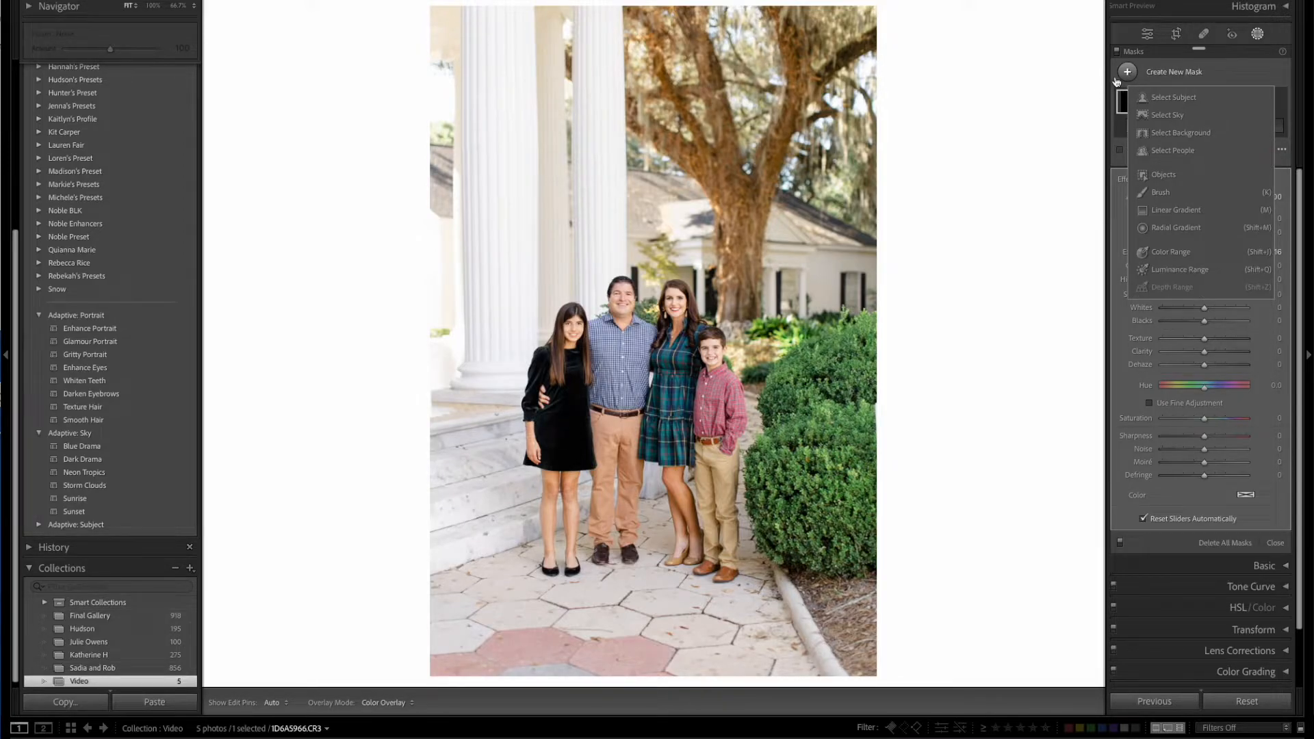
{"action": "left_click", "coordinate": [1159, 174]}
{"action": "mouse_move", "coordinate": [452, 669]}
{"action": "left_mouse_down"}
{"action": "mouse_move", "coordinate": [608, 657]}
{"action": "mouse_move", "coordinate": [690, 676]}
{"action": "mouse_move", "coordinate": [711, 656]}
{"action": "left_mouse_up"}
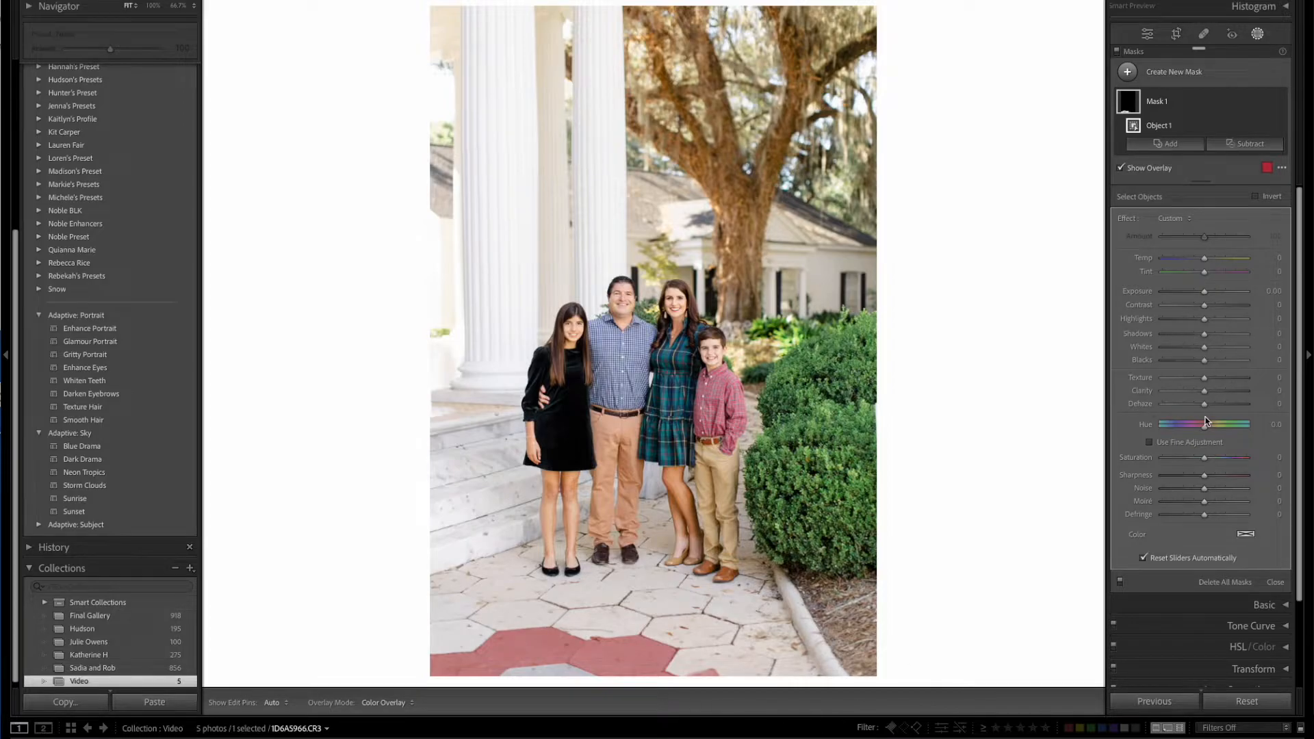
{"action": "left_click_drag", "start_coordinate": [1204, 458], "coordinate": [1163, 457]}
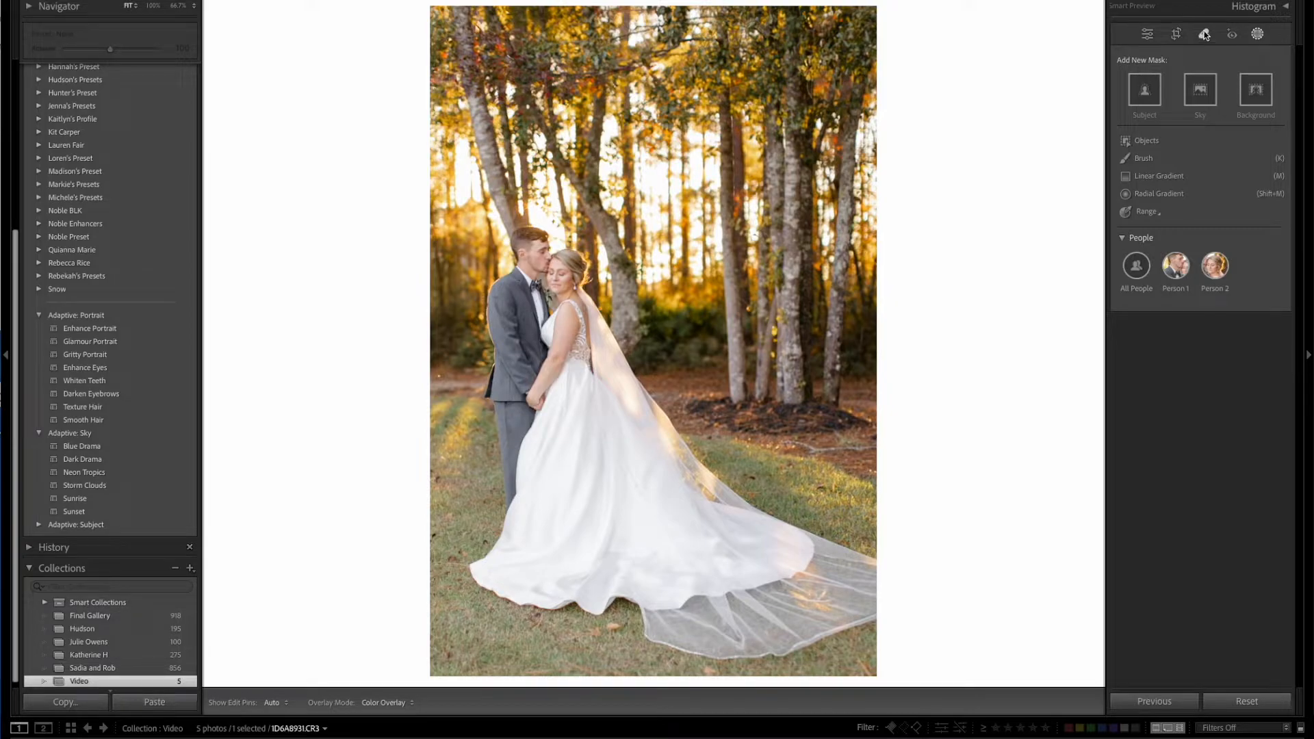
Try healing the spot in the mulch beneath the trees with a size 77 Heal brush, and delete the correction.
{"action": "left_click", "coordinate": [1204, 36]}
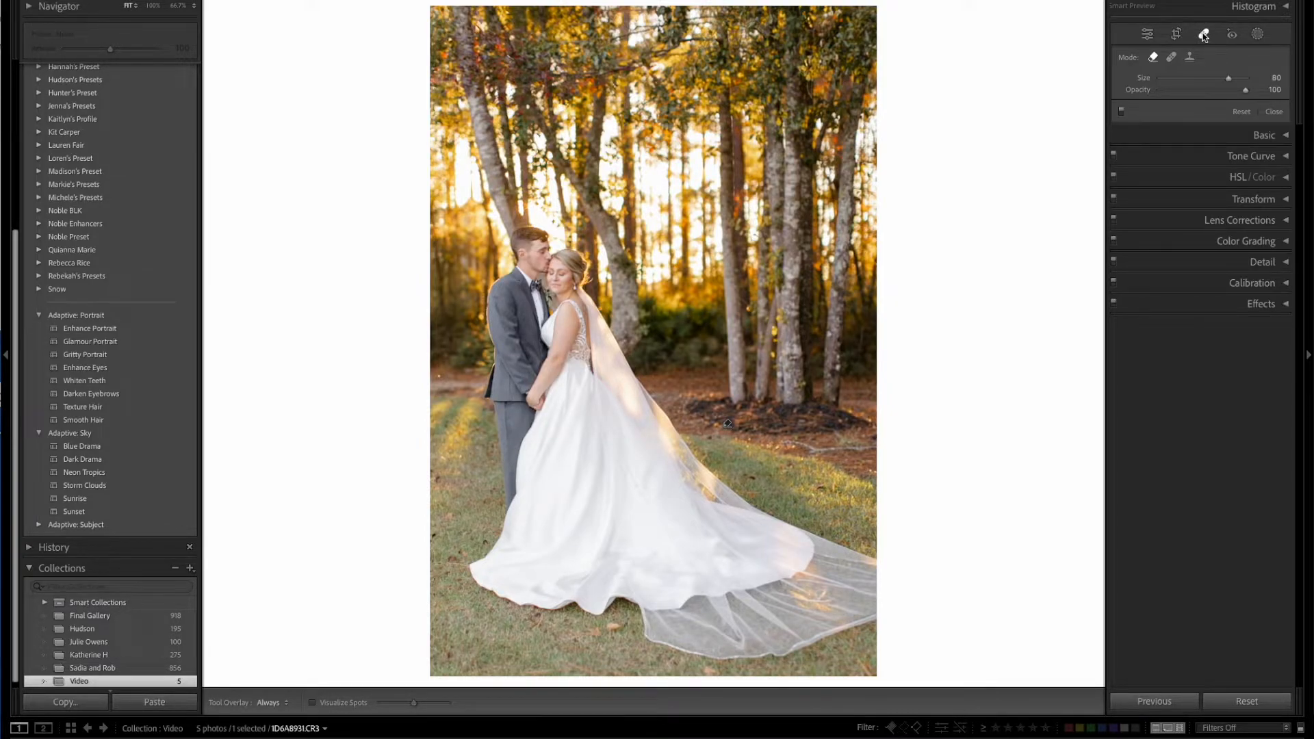
{"action": "left_click", "coordinate": [1172, 57]}
{"action": "key", "text": "shift+q"}
{"action": "key", "text": "Delete"}
{"action": "left_click", "coordinate": [1171, 57]}
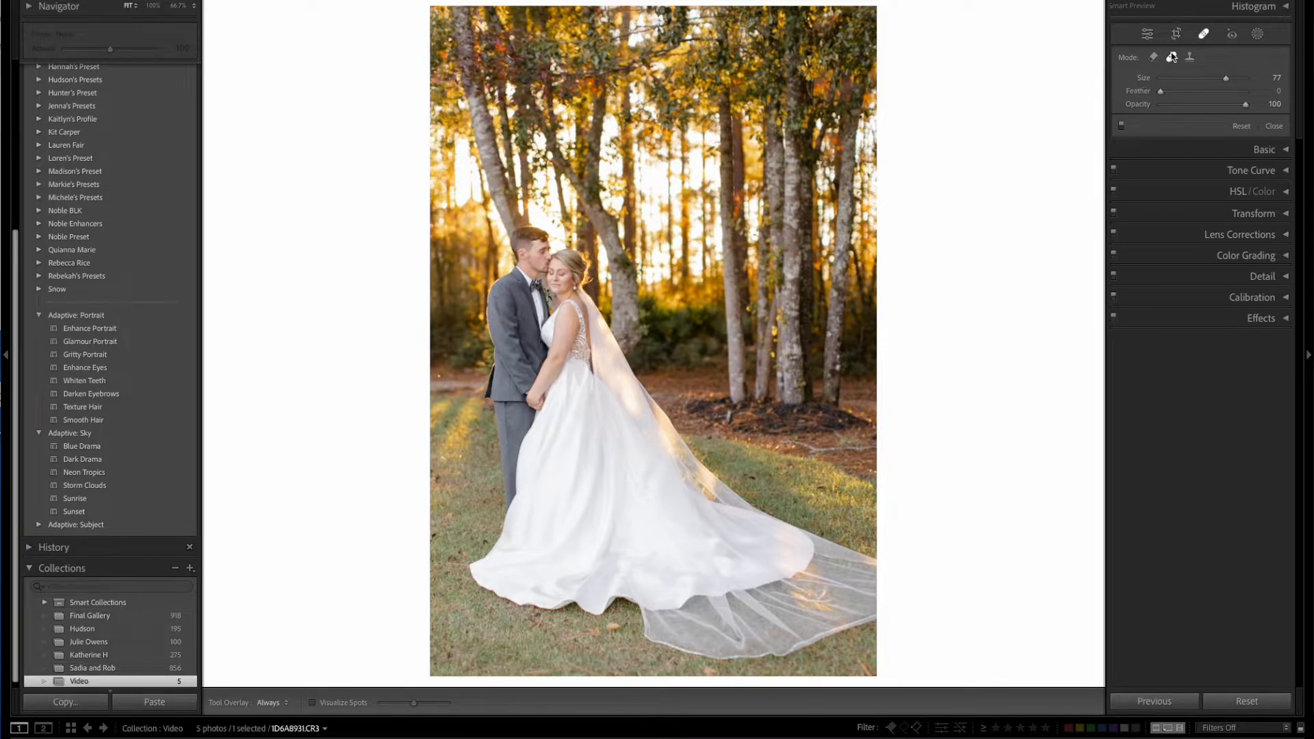
{"action": "left_click", "coordinate": [729, 417]}
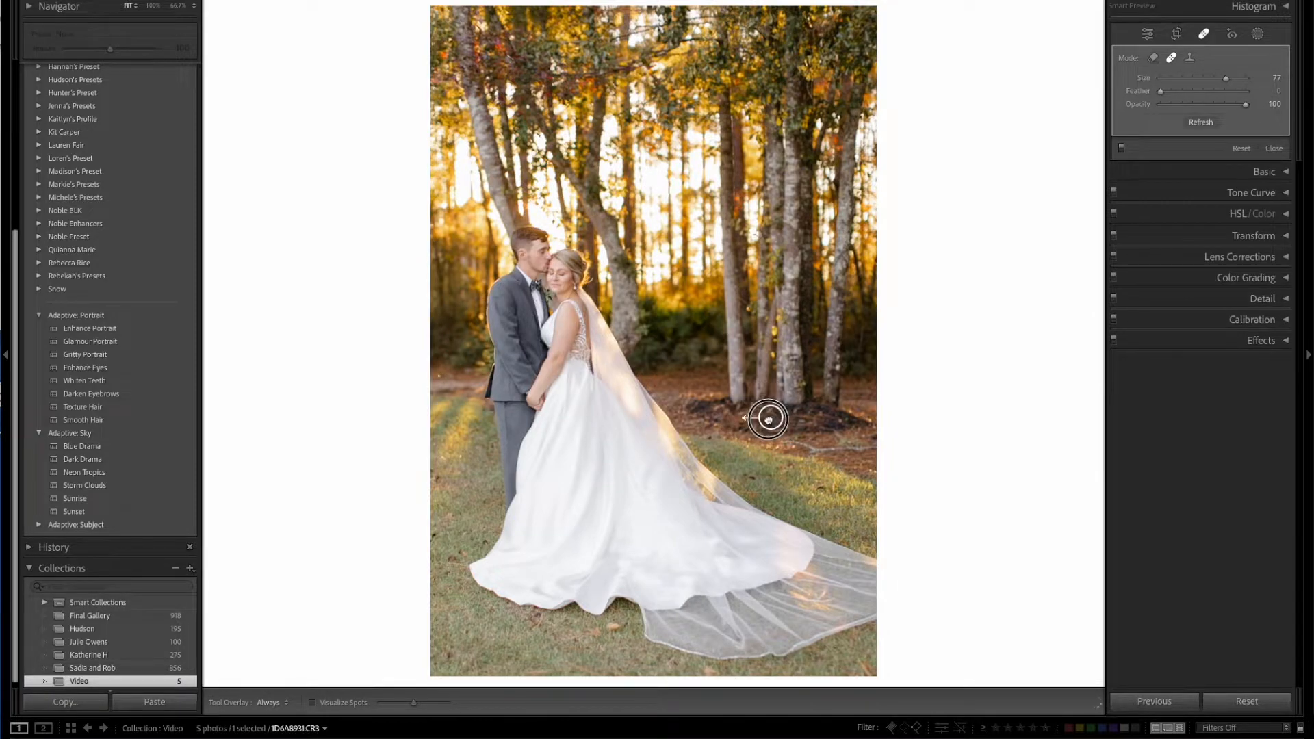
{"action": "mouse_move", "coordinate": [768, 418]}
{"action": "left_mouse_down"}
{"action": "mouse_move", "coordinate": [694, 411]}
{"action": "mouse_move", "coordinate": [687, 351]}
{"action": "mouse_move", "coordinate": [689, 408]}
{"action": "mouse_move", "coordinate": [760, 421]}
{"action": "left_mouse_up"}
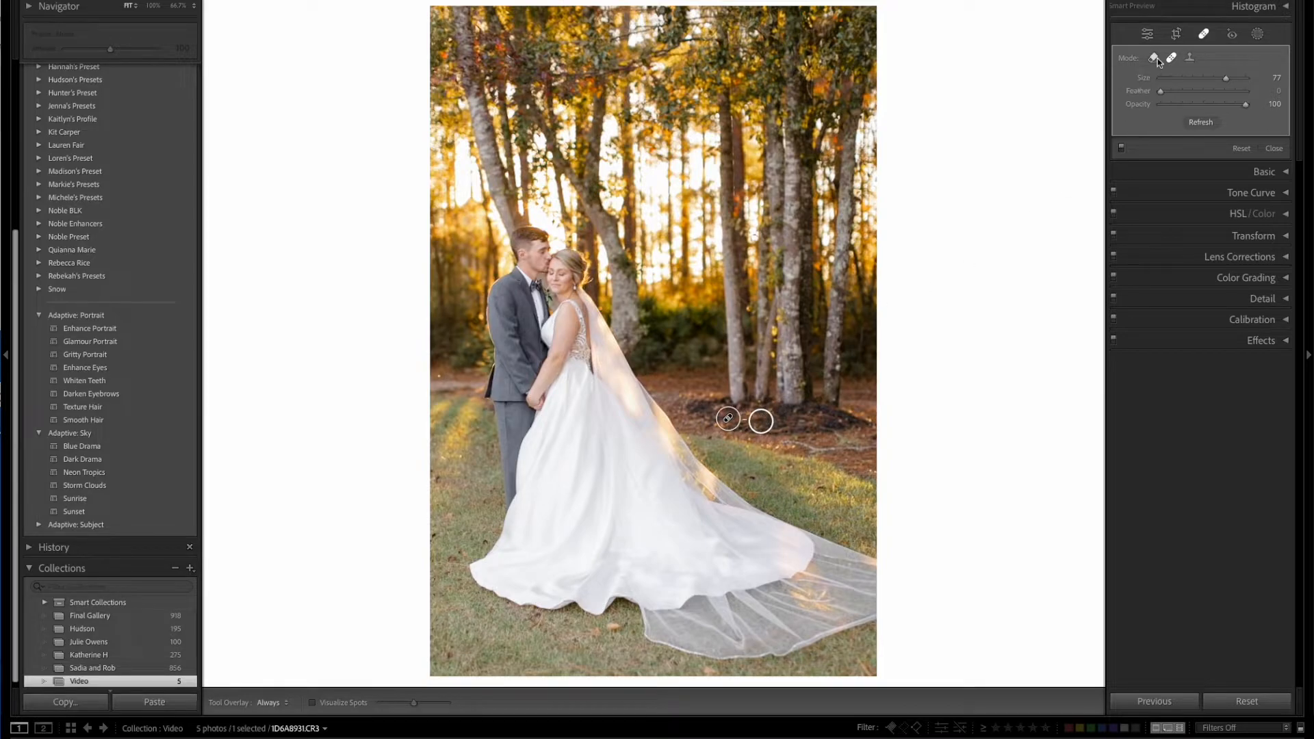
{"action": "key", "text": "Delete"}
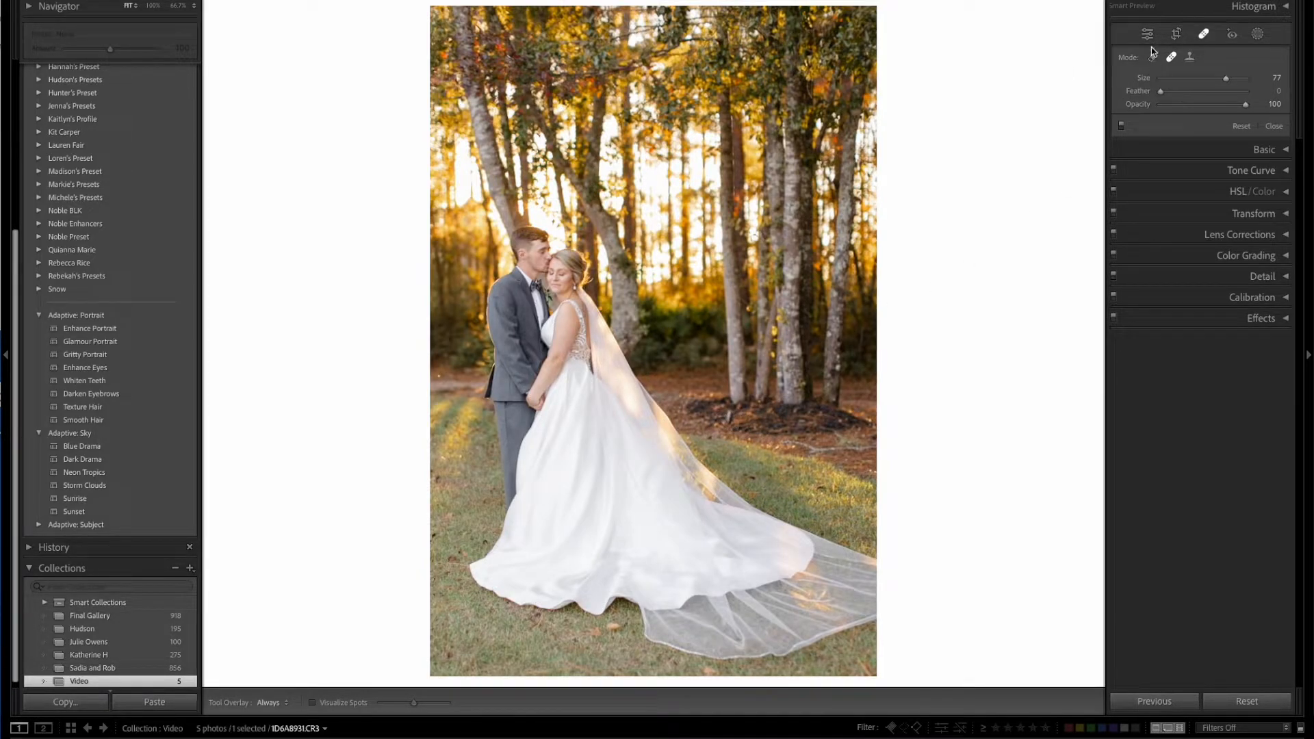
Remove the spot in the mulch beneath the trees with Content-Aware Remove at size 77, and compare with the tool closed and reopened.
{"action": "left_click", "coordinate": [1154, 59]}
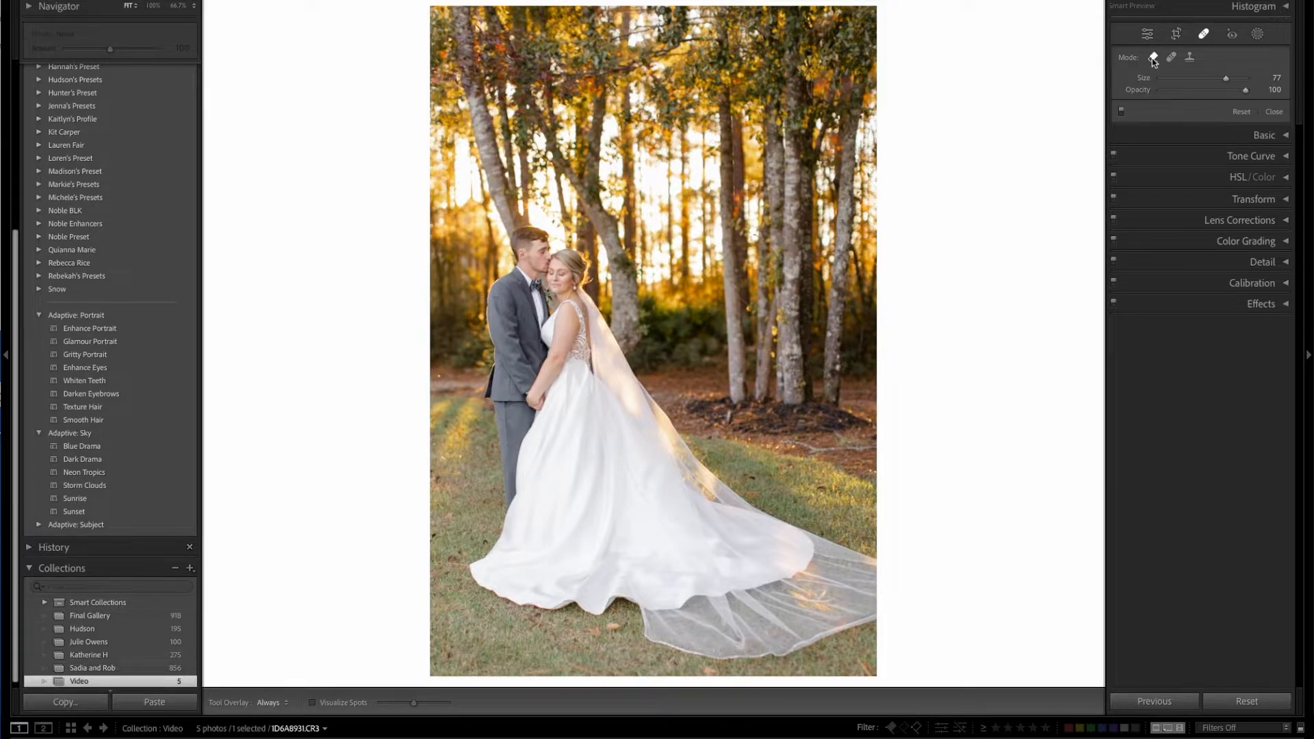
{"action": "left_click", "coordinate": [727, 415]}
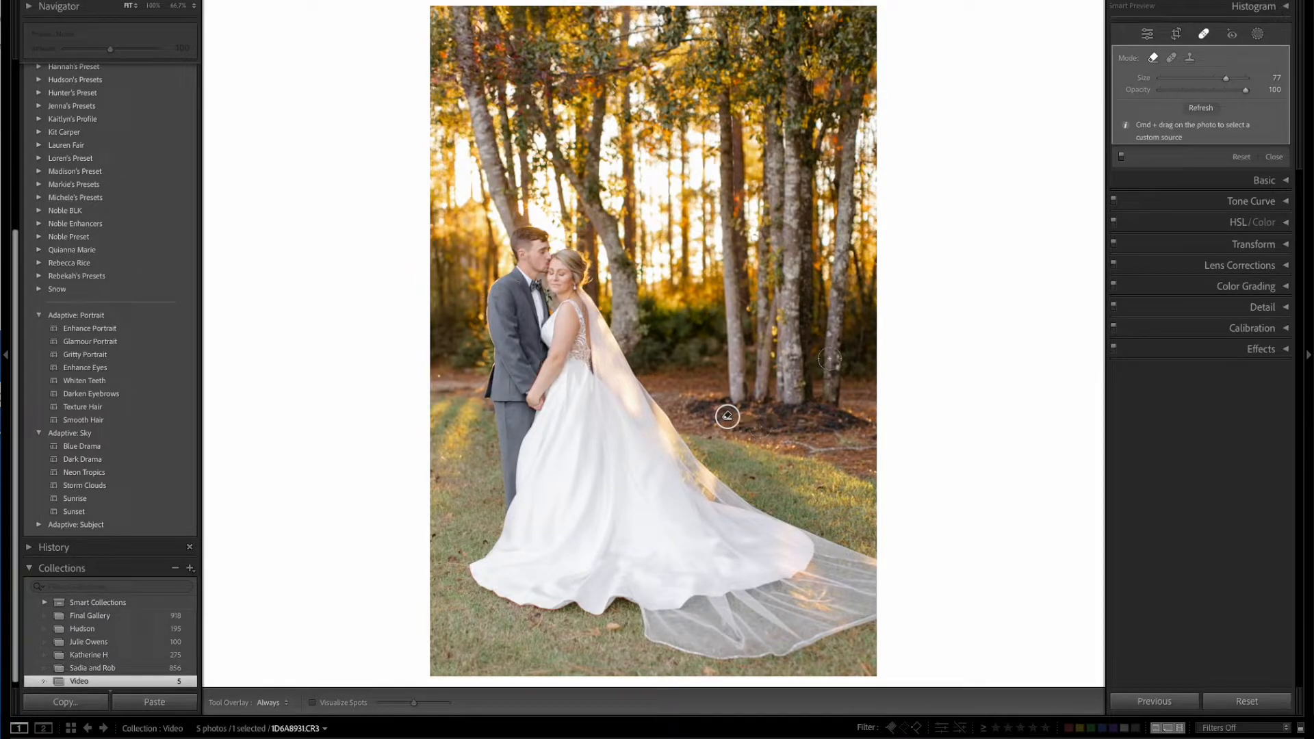
{"action": "key", "text": "q"}
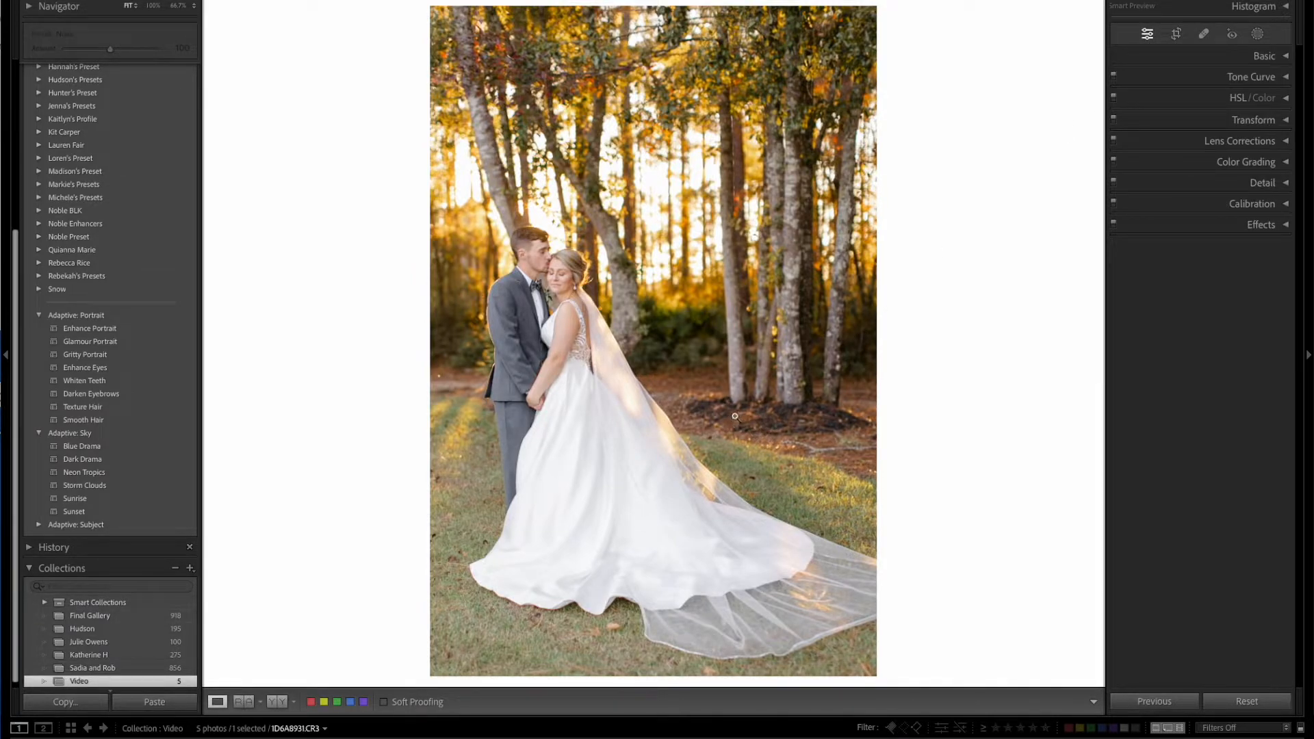
{"action": "left_click", "coordinate": [1204, 36]}
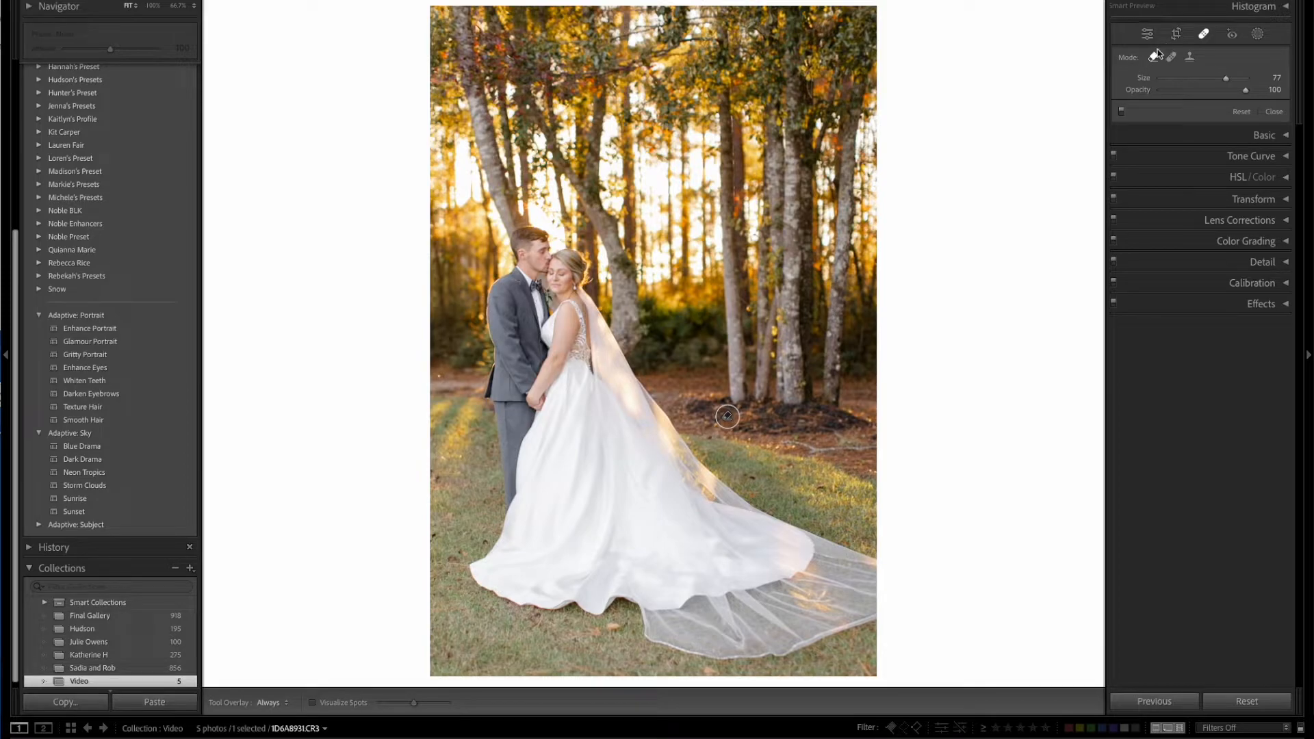
Remove the fallen branch along the mulch edge and the stray leaves on the grass, and close the healing tool.
{"action": "scroll", "coordinate": [801, 440], "scroll_direction": "down", "scroll_amount": 1}
{"action": "mouse_move", "coordinate": [797, 442]}
{"action": "left_mouse_down"}
{"action": "mouse_move", "coordinate": [848, 441]}
{"action": "mouse_move", "coordinate": [979, 487]}
{"action": "left_mouse_up"}
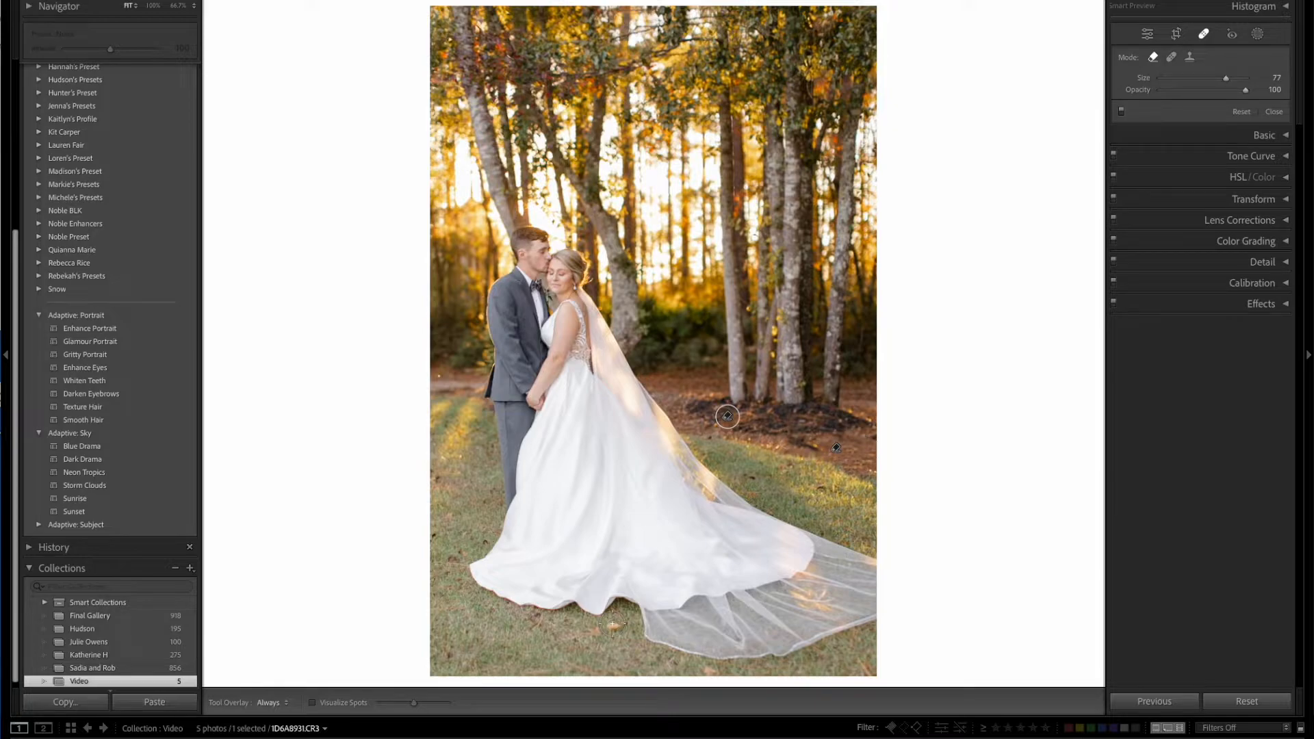
{"action": "left_click", "coordinate": [446, 658]}
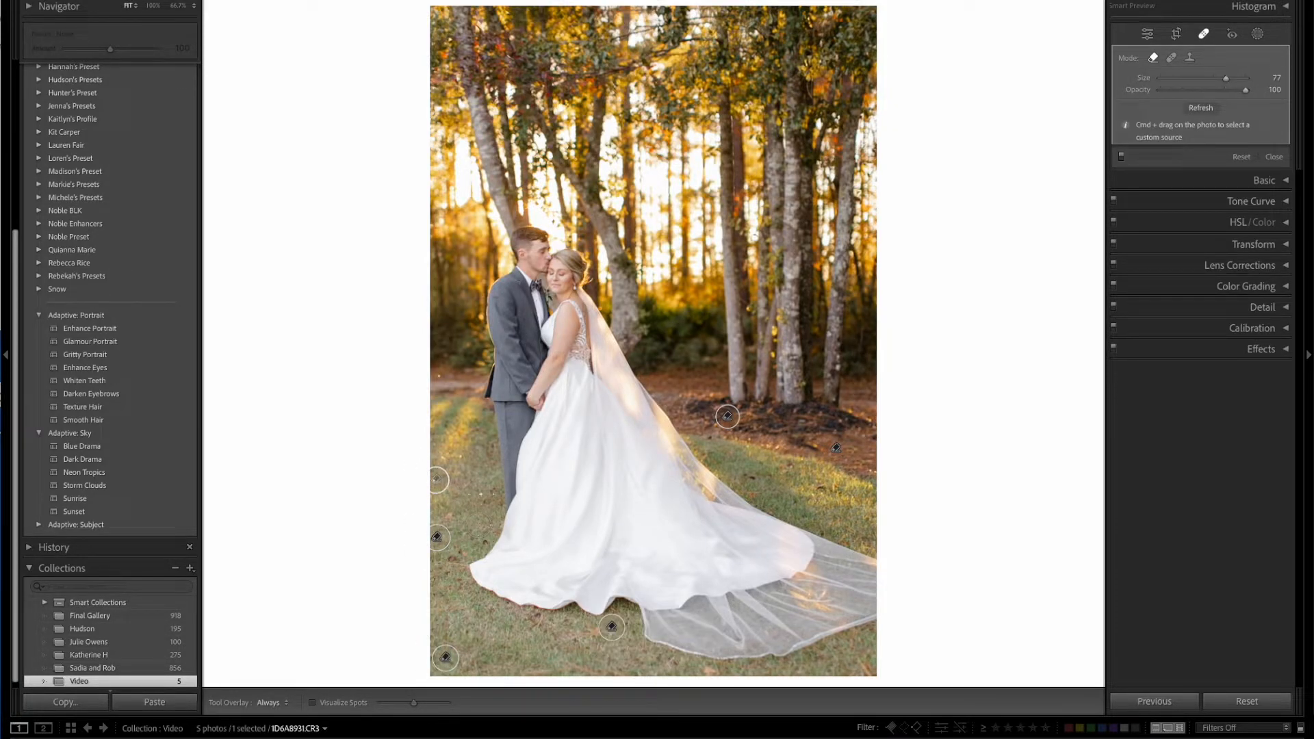
{"action": "left_click", "coordinate": [1206, 33]}
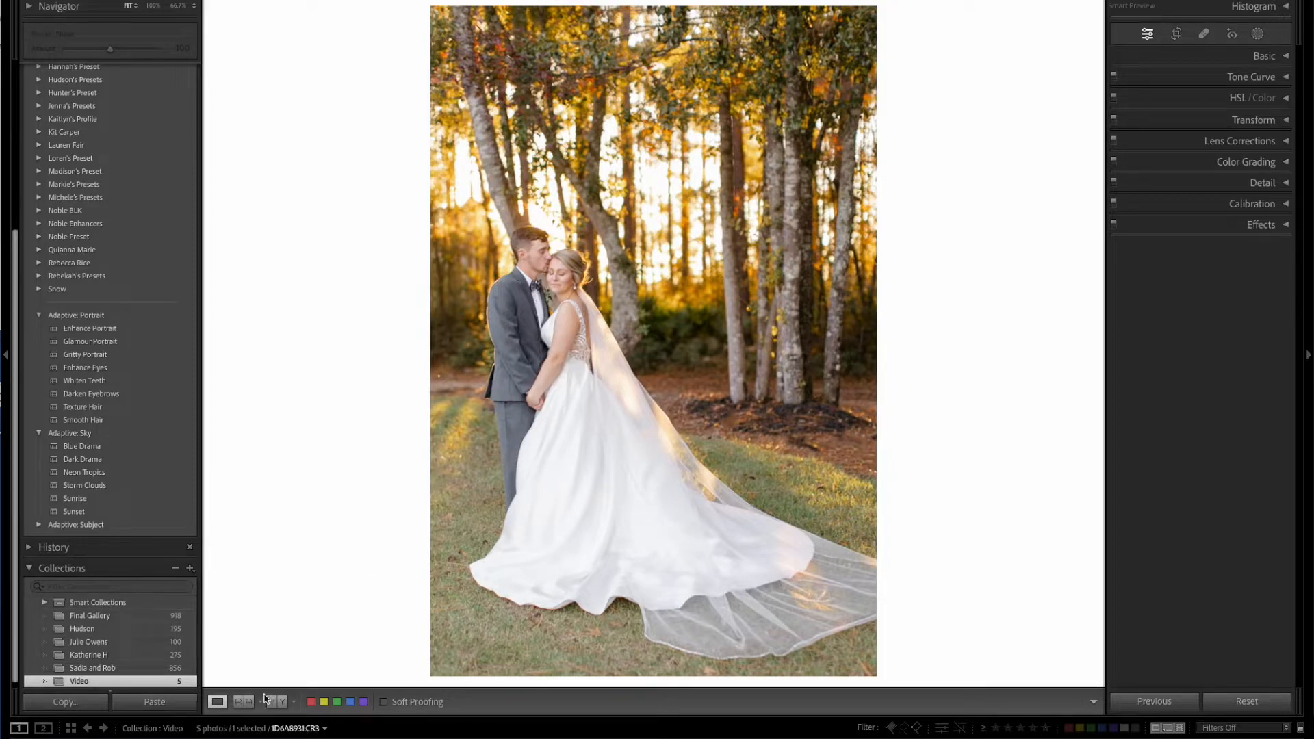
Go to the field portrait SJ0A1830.CR3 and remove the blurred flower at the lower edge of the black dress.
{"action": "left_click", "coordinate": [103, 728]}
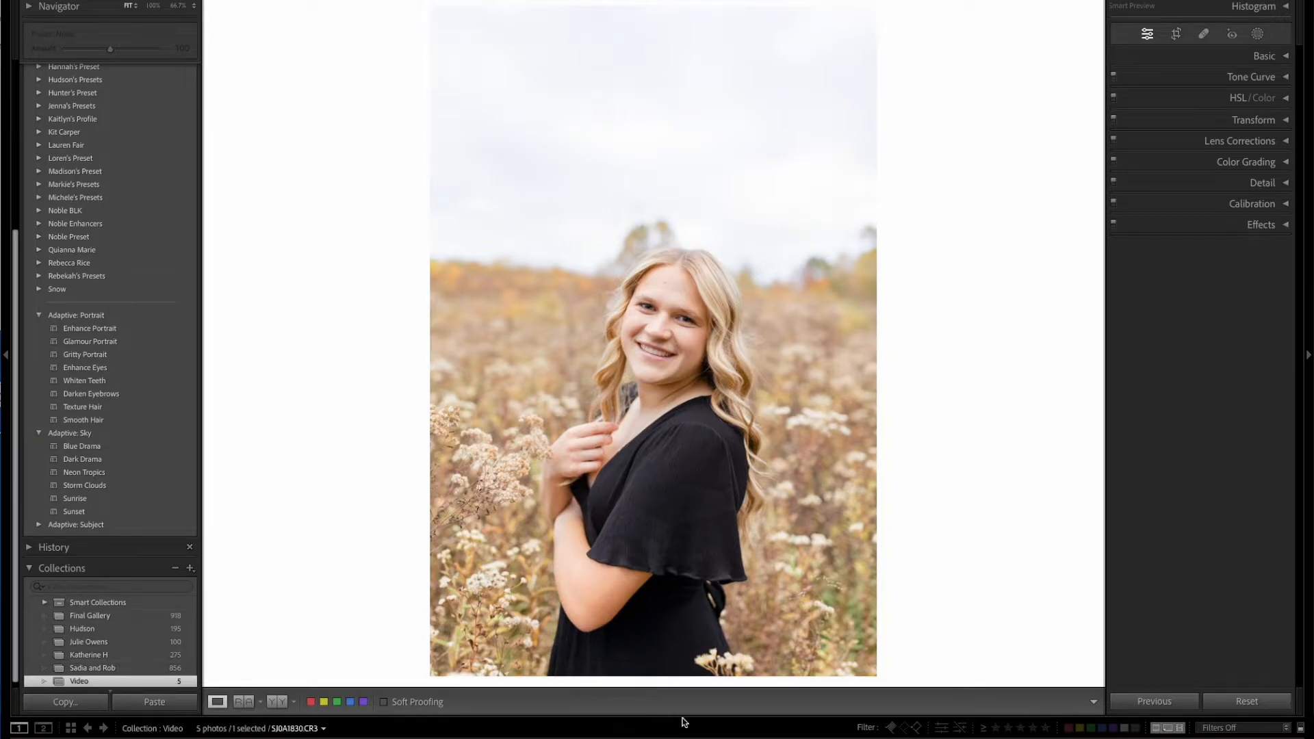
{"action": "left_click", "coordinate": [1204, 34]}
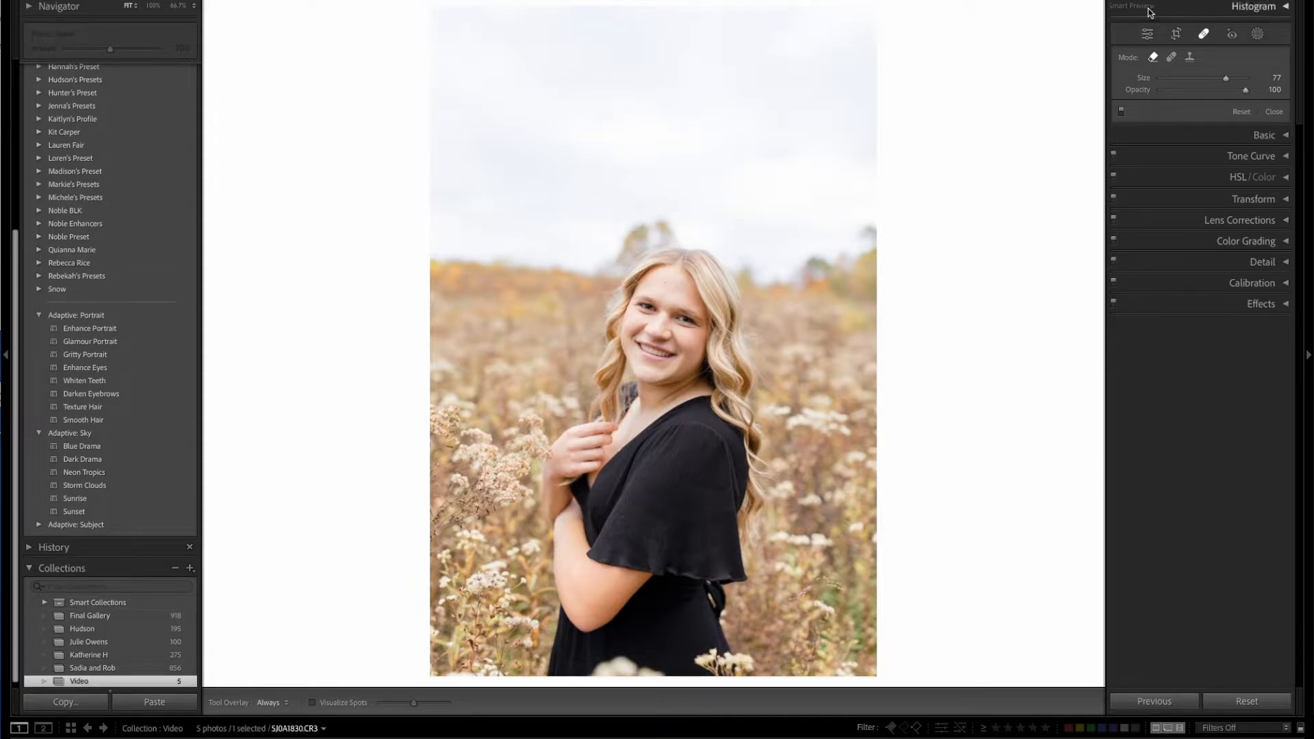
{"action": "scroll", "coordinate": [599, 670], "scroll_direction": "up", "scroll_amount": 2}
{"action": "left_click_drag", "start_coordinate": [598, 670], "coordinate": [657, 674]}
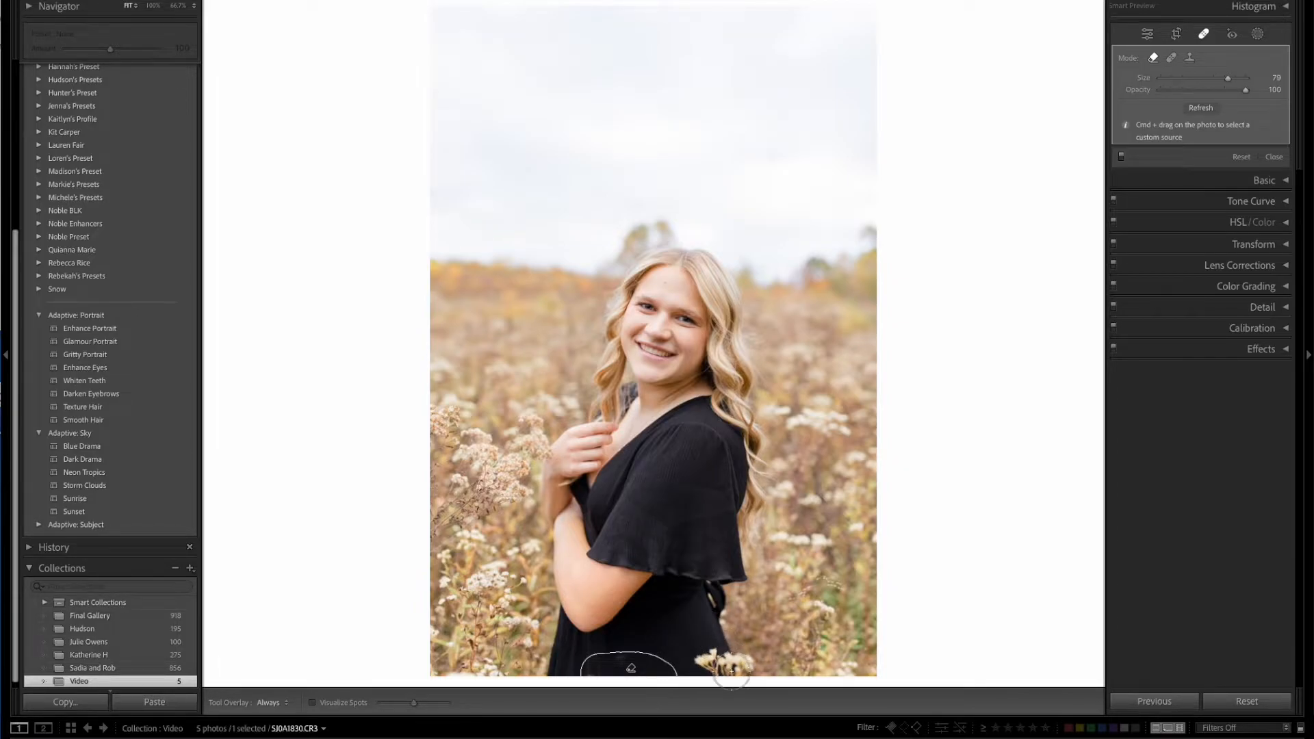
Remove the white flowers beside the dress's lower hem with a size 77 brush, deleting the first stroke and repainting it.
{"action": "key", "text": "bracketleft"}
{"action": "key", "text": "bracketleft"}
{"action": "left_click_drag", "start_coordinate": [732, 669], "coordinate": [712, 669]}
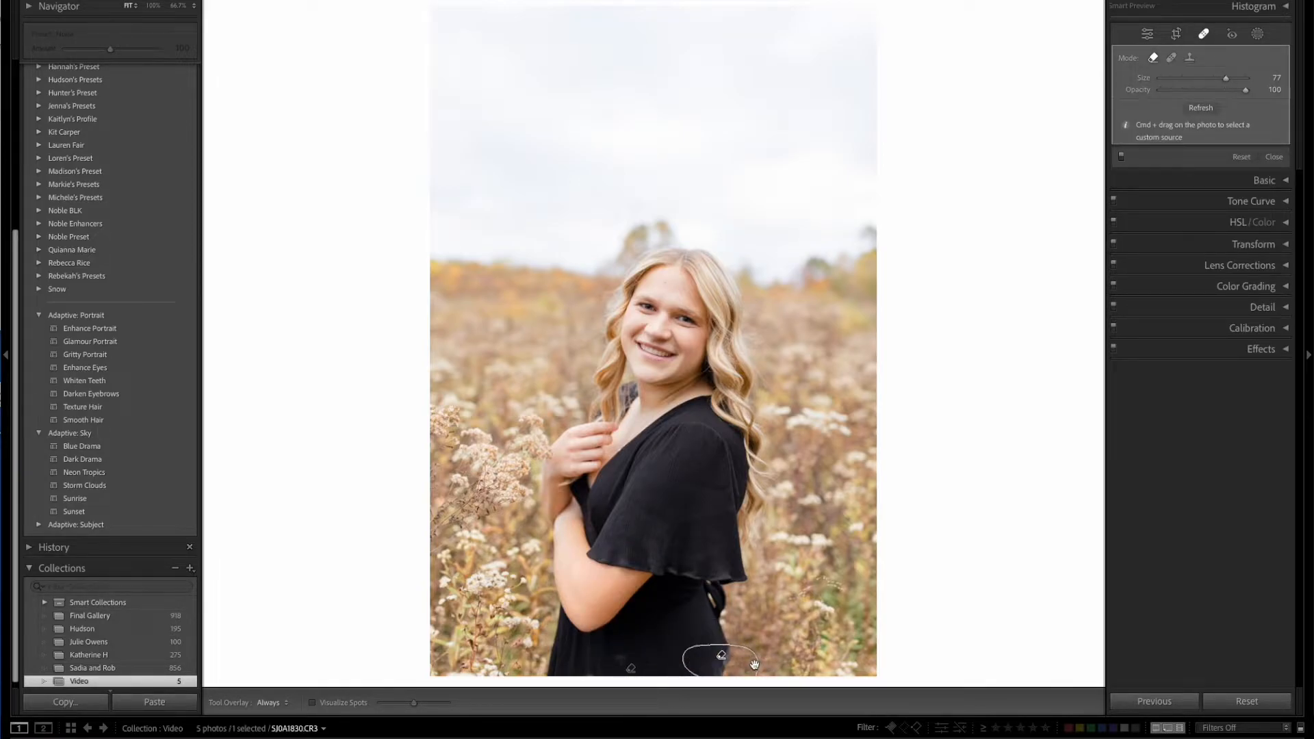
{"action": "key", "text": "Delete"}
{"action": "mouse_move", "coordinate": [731, 654]}
{"action": "left_mouse_down"}
{"action": "mouse_move", "coordinate": [706, 655]}
{"action": "mouse_move", "coordinate": [746, 662]}
{"action": "mouse_move", "coordinate": [733, 670]}
{"action": "left_mouse_up"}
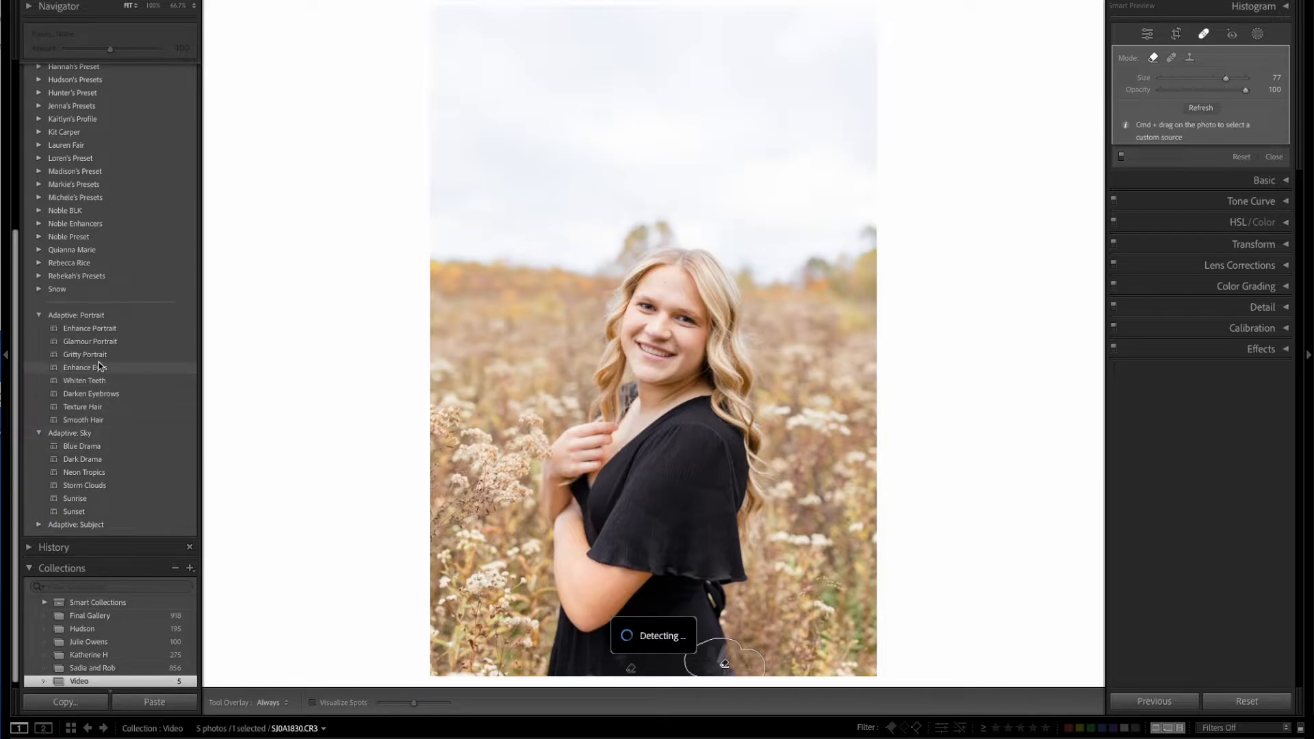
Collapse and re-expand the Adaptive: Portrait and Adaptive: Sky preset groups to view their presets.
{"action": "left_click", "coordinate": [39, 317]}
{"action": "left_click", "coordinate": [39, 429]}
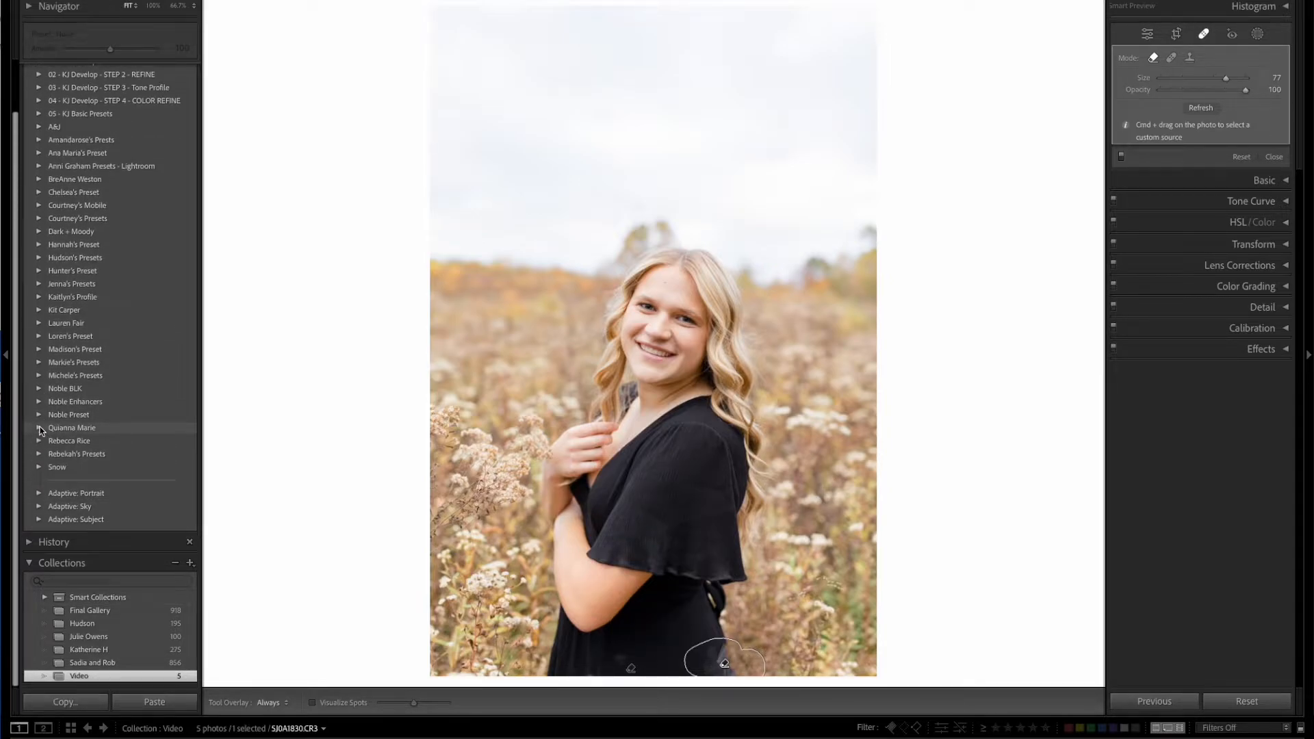
{"action": "left_click", "coordinate": [39, 494]}
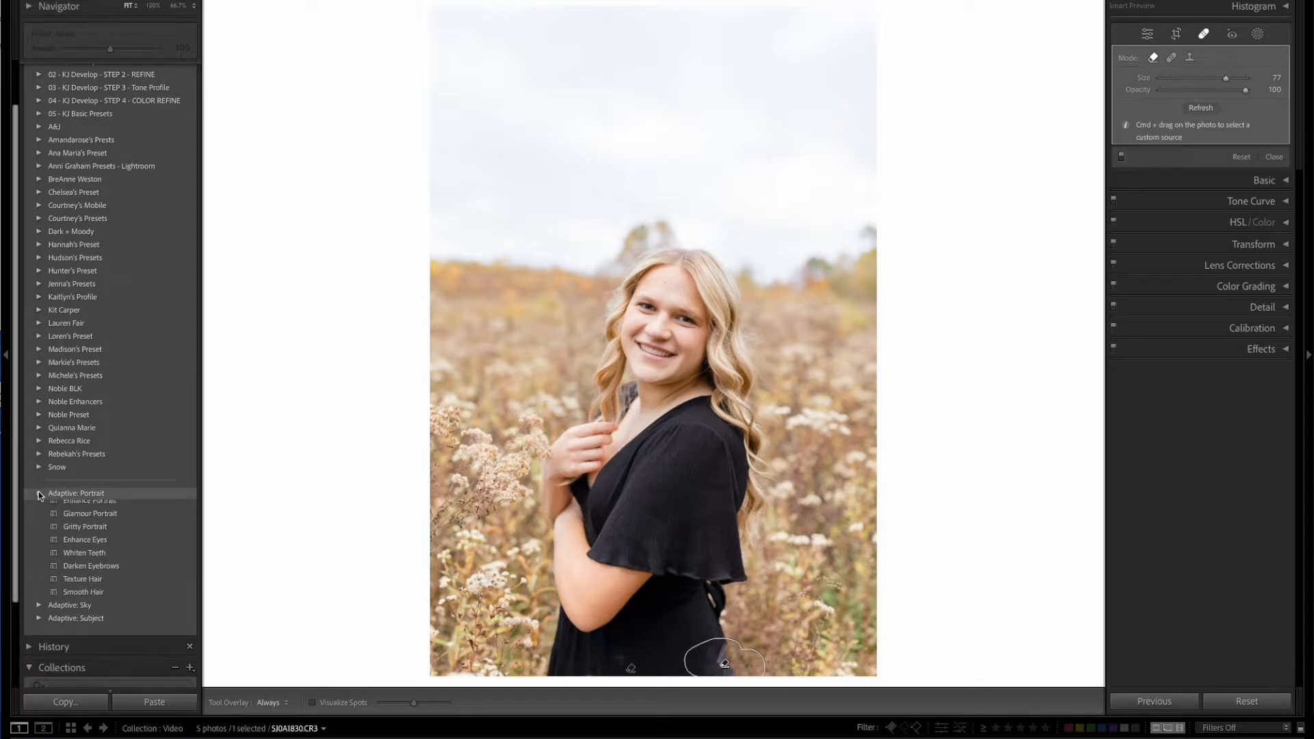
{"action": "scroll", "coordinate": [55, 474], "scroll_direction": "down", "scroll_amount": 3}
{"action": "left_click", "coordinate": [39, 507]}
{"action": "scroll", "coordinate": [91, 442], "scroll_direction": "down", "scroll_amount": 2}
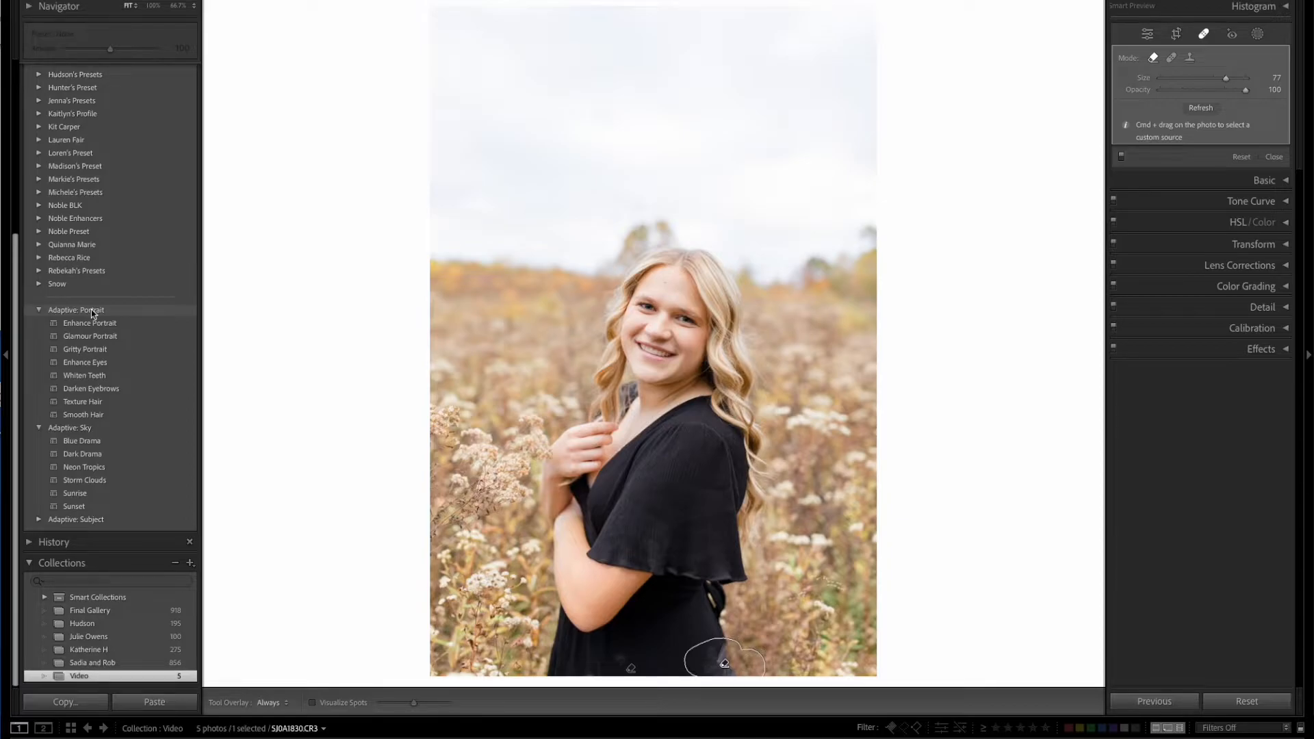
Apply the Adaptive Enhance Portrait preset to the couple's close-up 1D6A8994.CR3 and review the masks it contains.
{"action": "key", "text": "Right"}
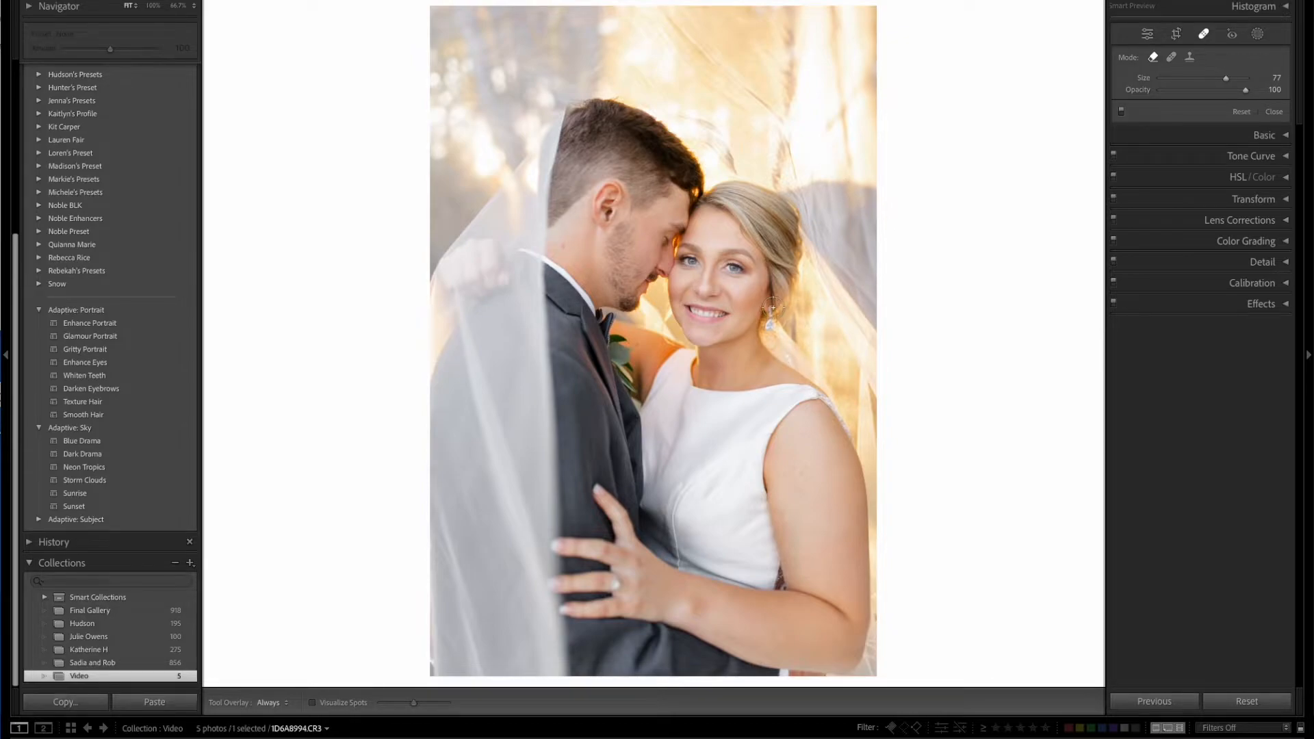
{"action": "left_click", "coordinate": [101, 390]}
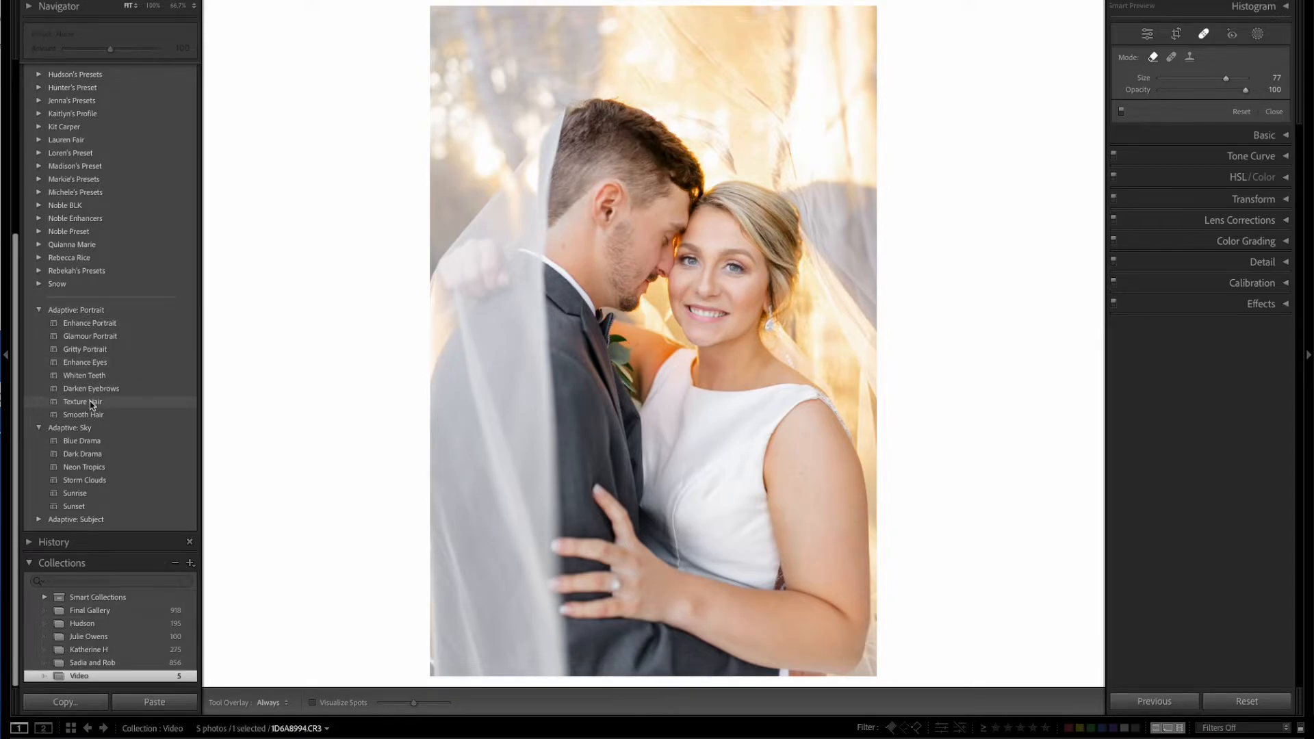
{"action": "left_click", "coordinate": [77, 326]}
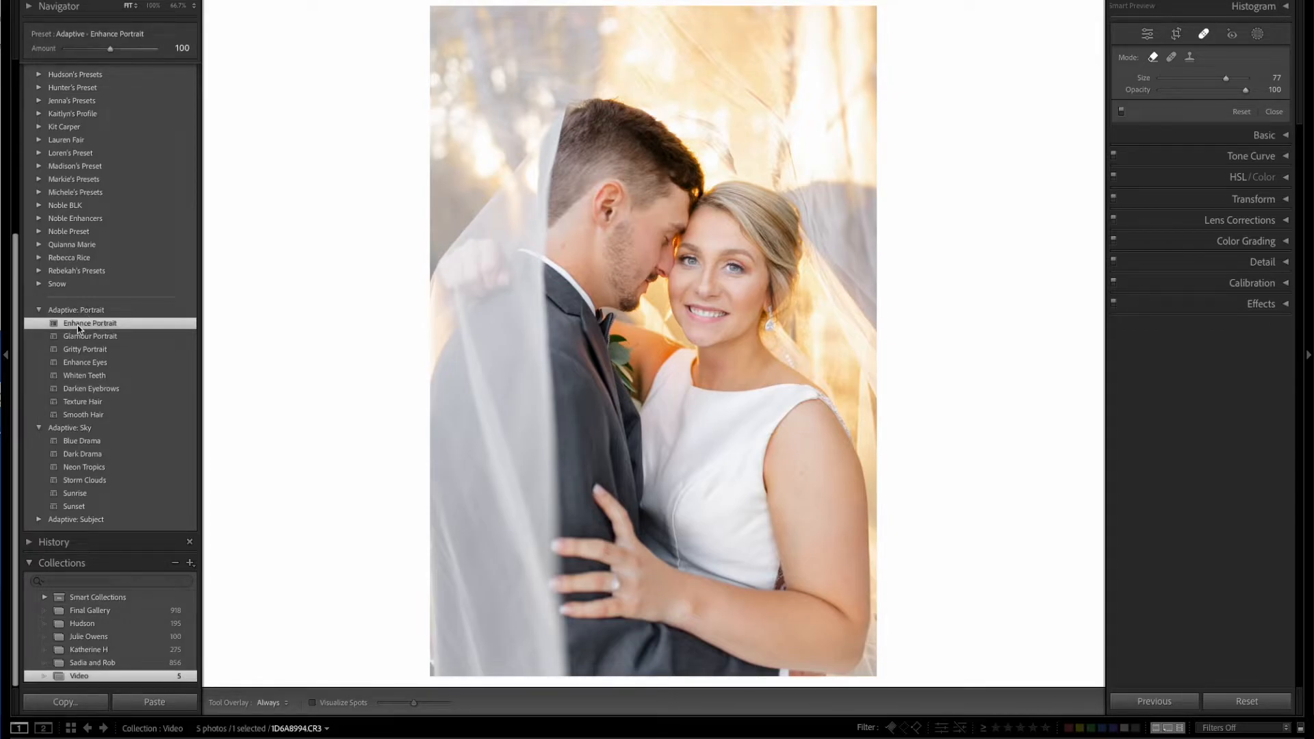
{"action": "left_click", "coordinate": [1260, 35]}
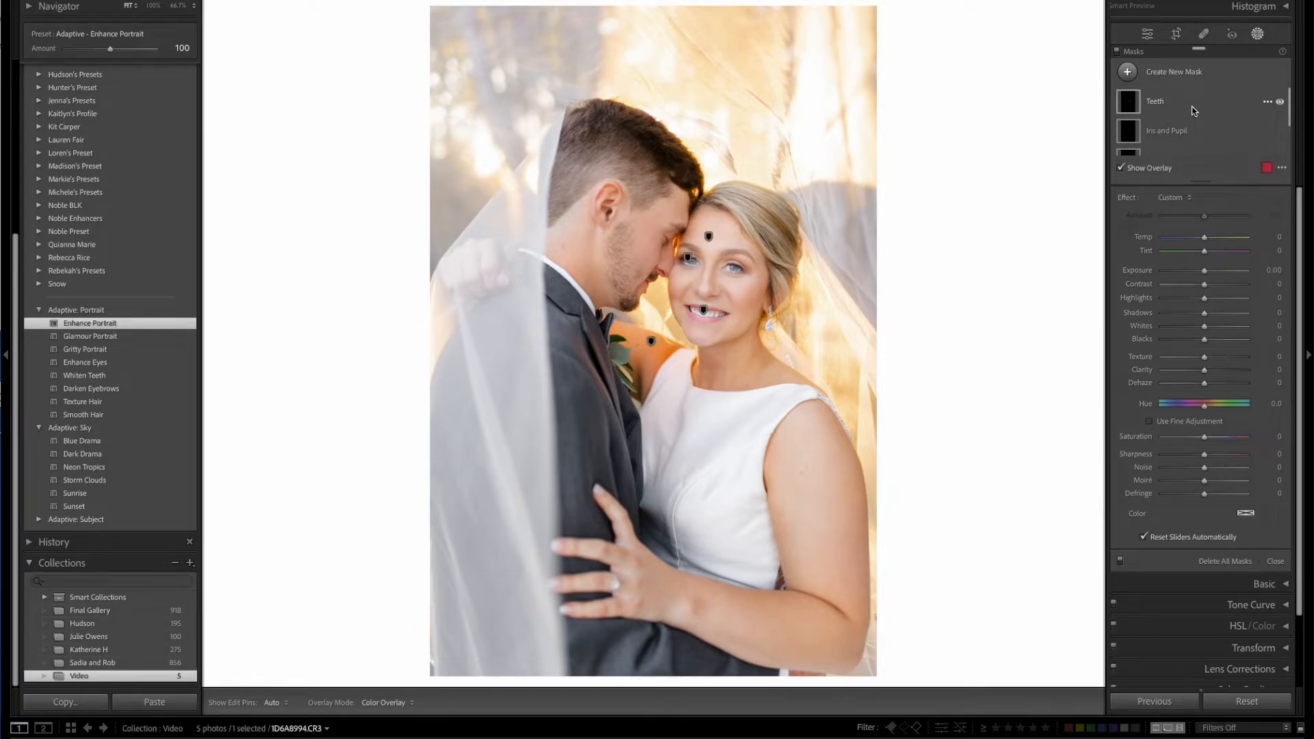
{"action": "scroll", "coordinate": [1196, 105], "scroll_direction": "down", "scroll_amount": 2}
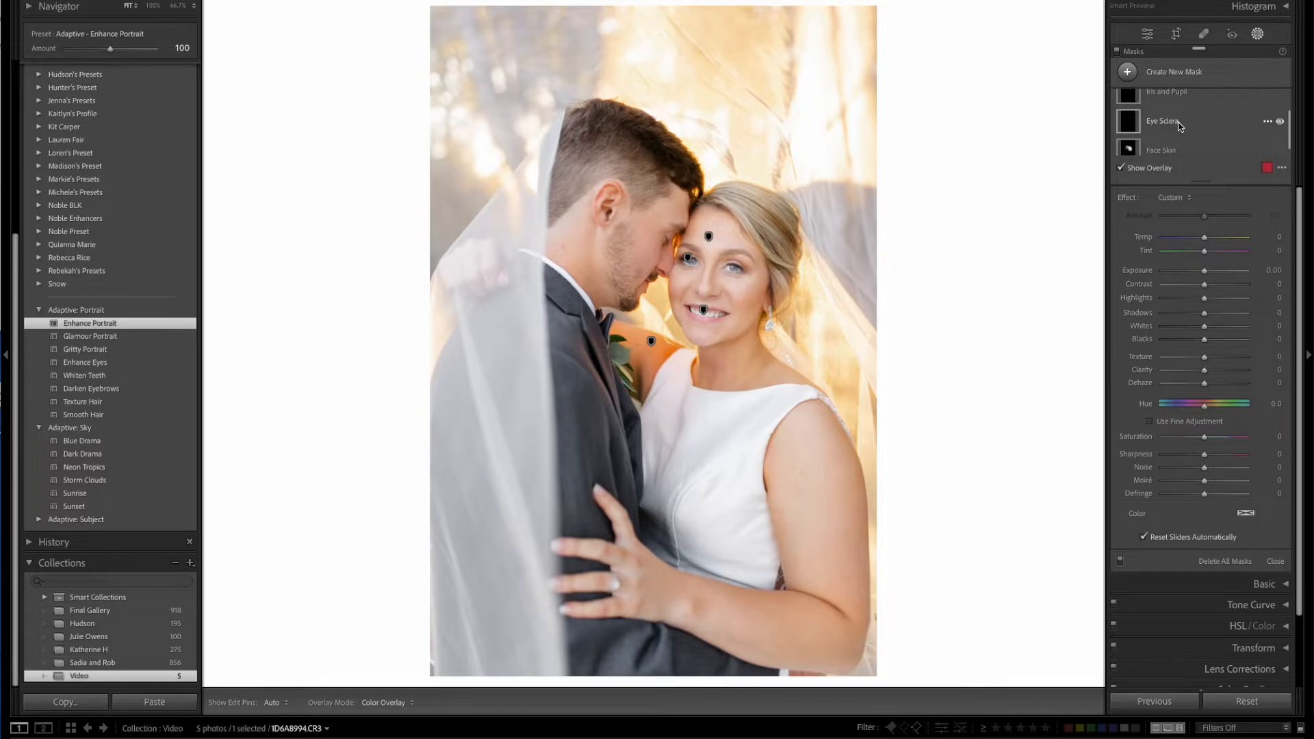
{"action": "scroll", "coordinate": [1153, 124], "scroll_direction": "up", "scroll_amount": 1}
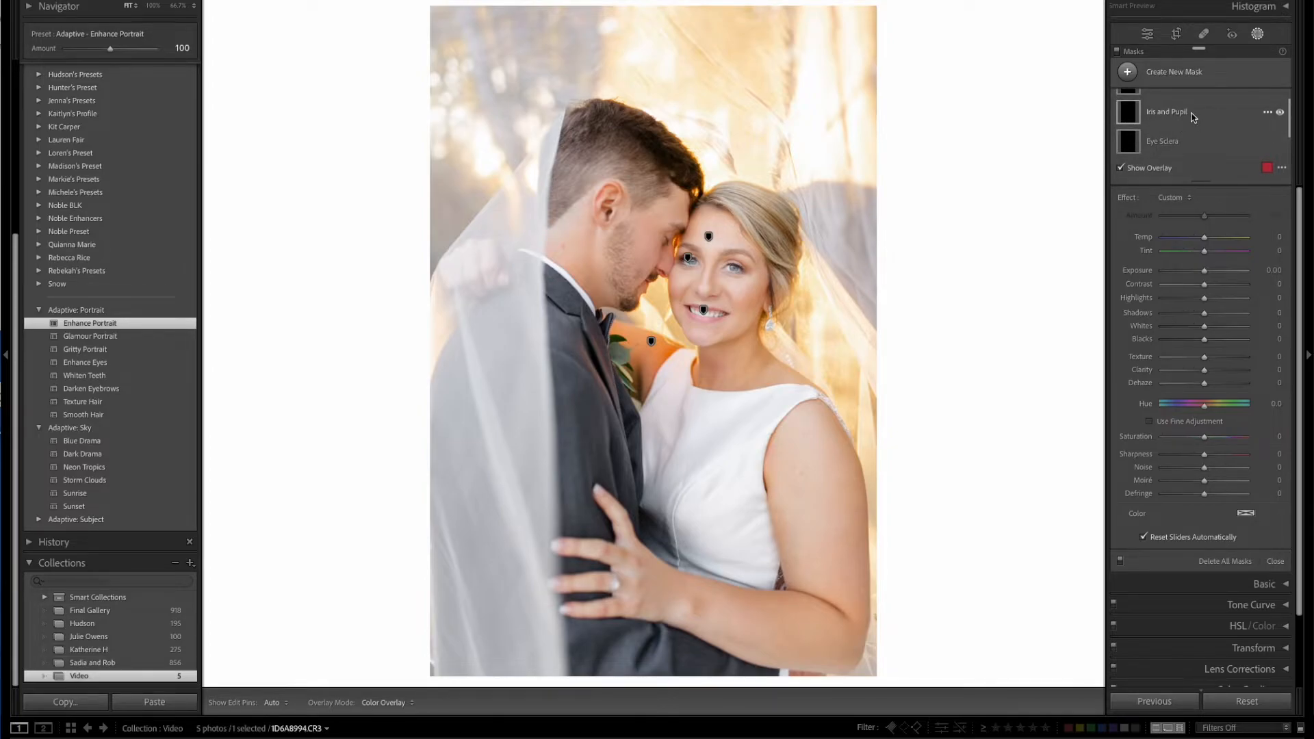
{"action": "scroll", "coordinate": [1194, 118], "scroll_direction": "down", "scroll_amount": 1}
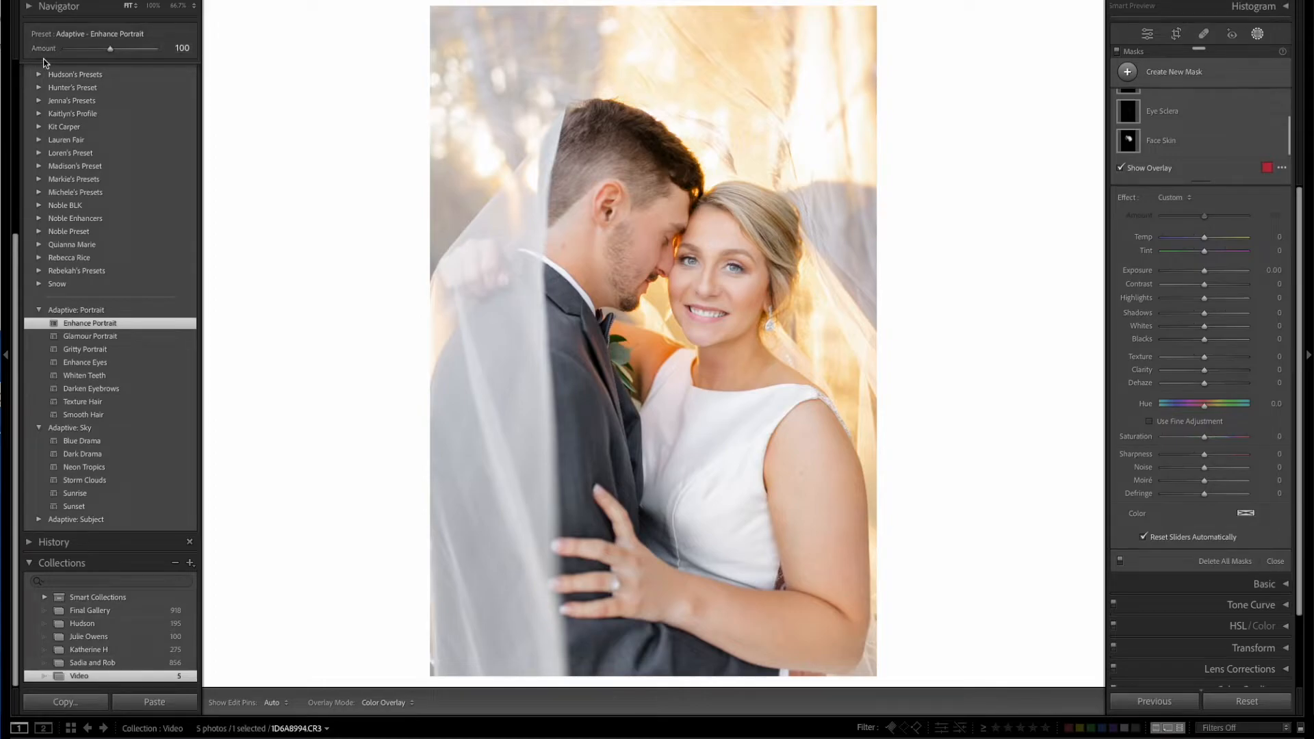
Set the Enhance Portrait preset's Amount to 98.
{"action": "scroll", "coordinate": [94, 158], "scroll_direction": "up", "scroll_amount": 5}
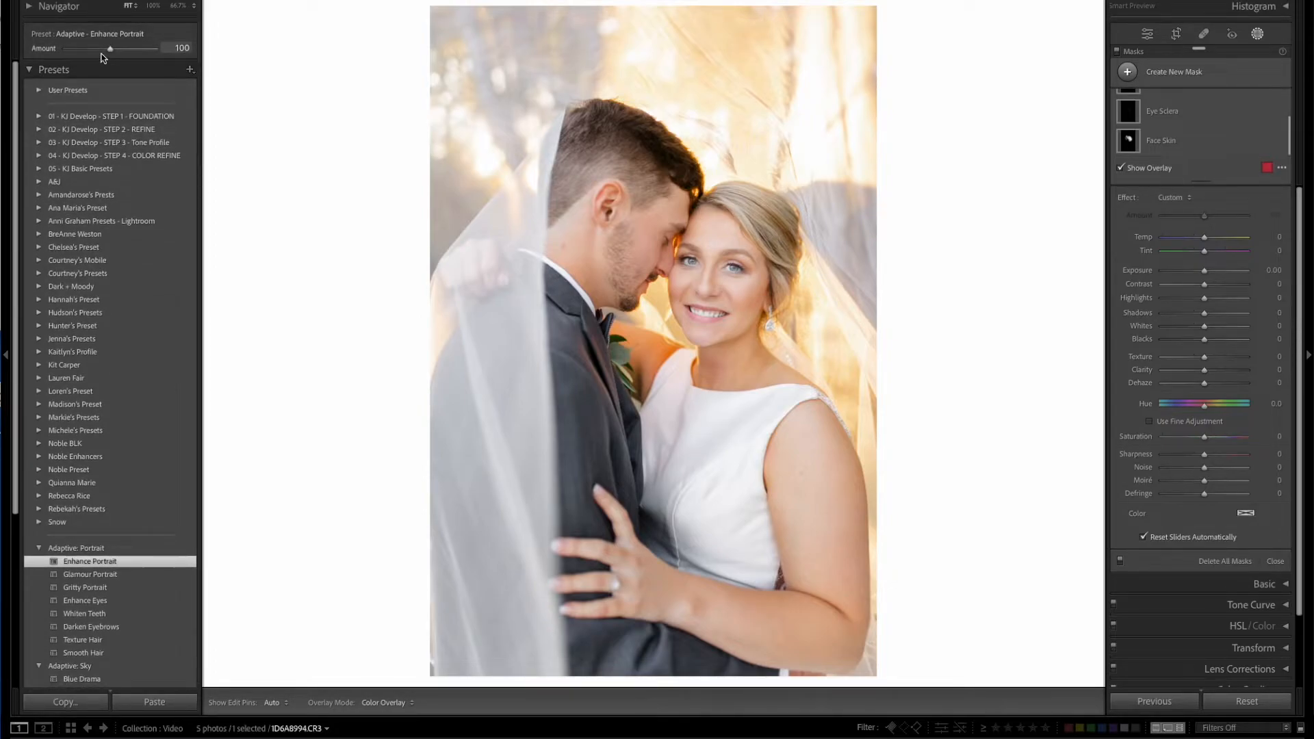
{"action": "scroll", "coordinate": [106, 65], "scroll_direction": "down", "scroll_amount": 5}
{"action": "mouse_move", "coordinate": [112, 53]}
{"action": "left_mouse_down"}
{"action": "mouse_move", "coordinate": [73, 52]}
{"action": "mouse_move", "coordinate": [136, 52]}
{"action": "mouse_move", "coordinate": [113, 54]}
{"action": "left_mouse_up"}
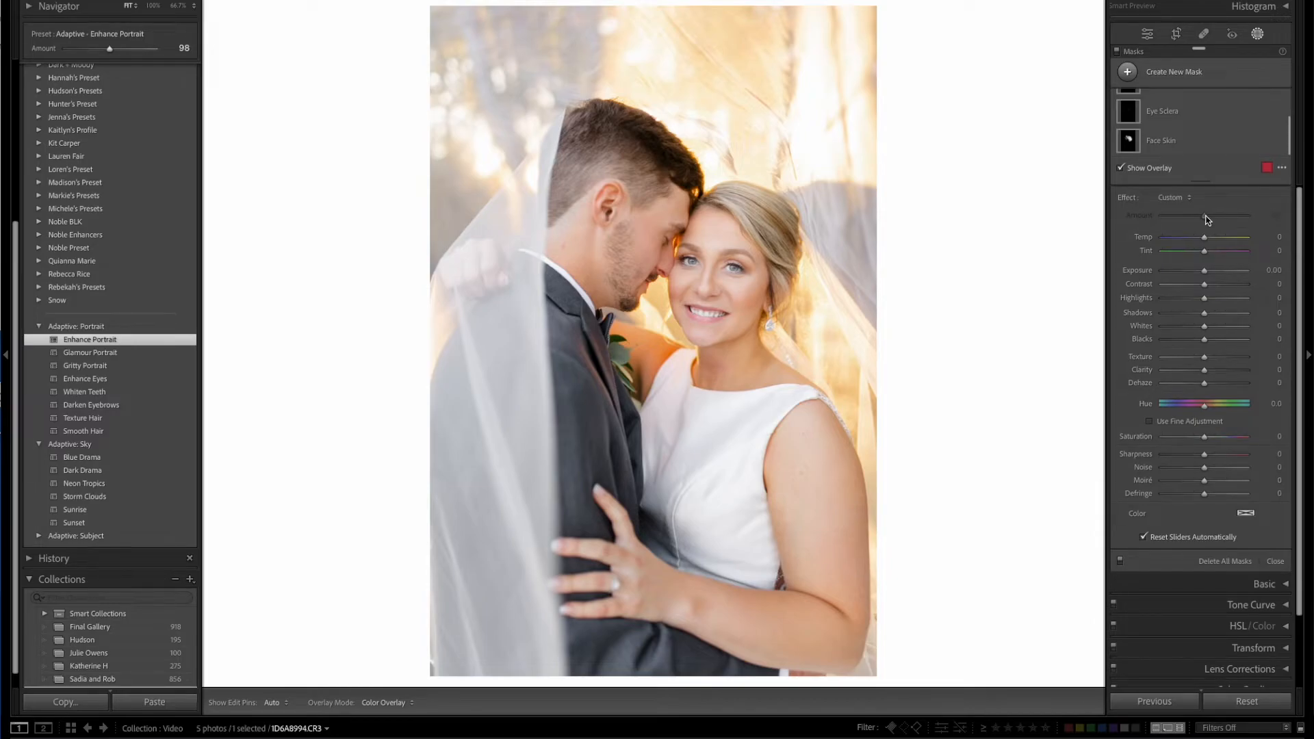
Select the Face Skin mask and try a much stronger Amount, settling on 102.
{"action": "left_click", "coordinate": [1210, 135]}
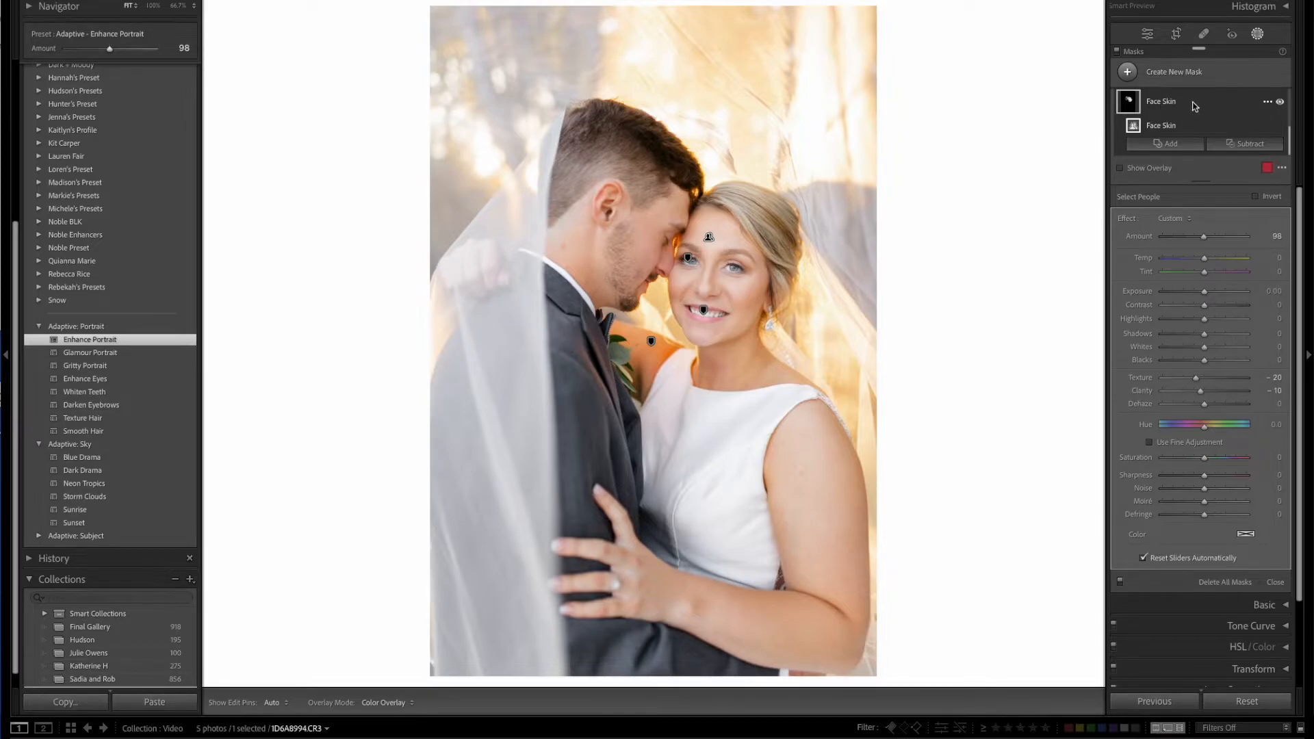
{"action": "left_click_drag", "start_coordinate": [1204, 236], "coordinate": [1286, 238]}
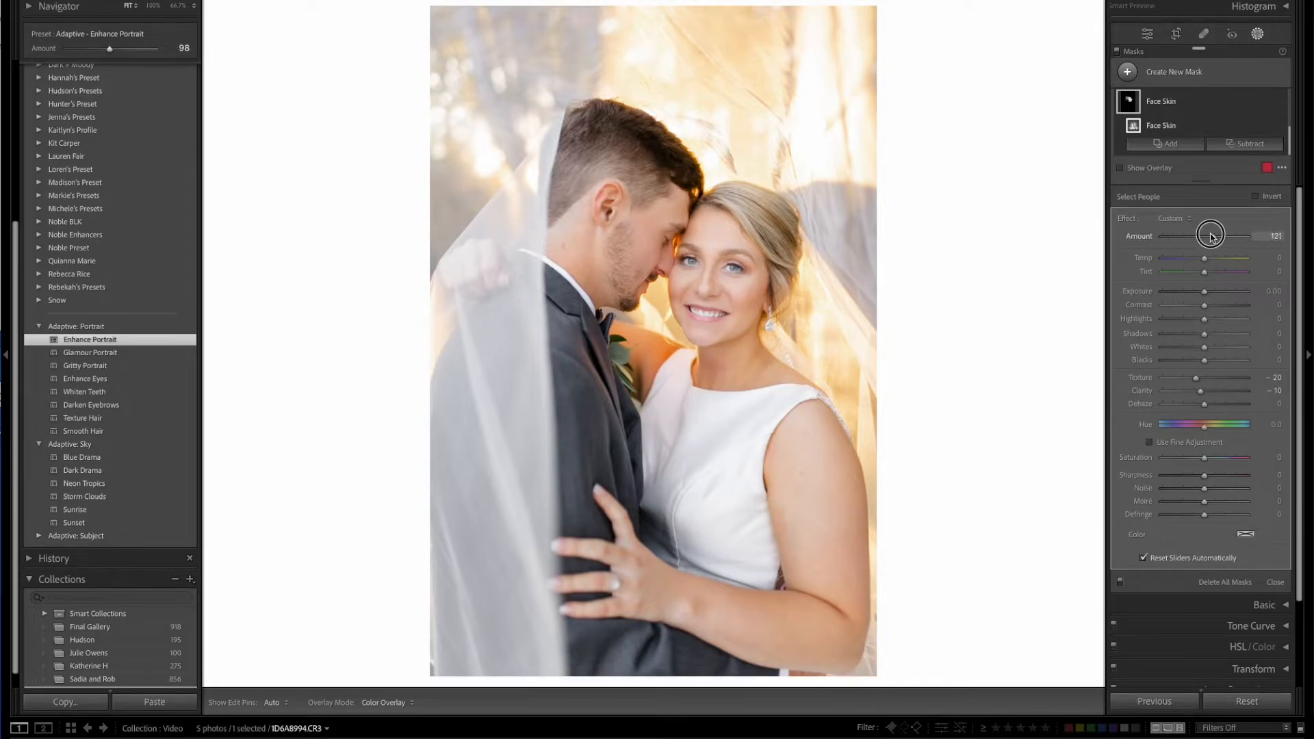
{"action": "left_click_drag", "start_coordinate": [1258, 238], "coordinate": [1207, 237]}
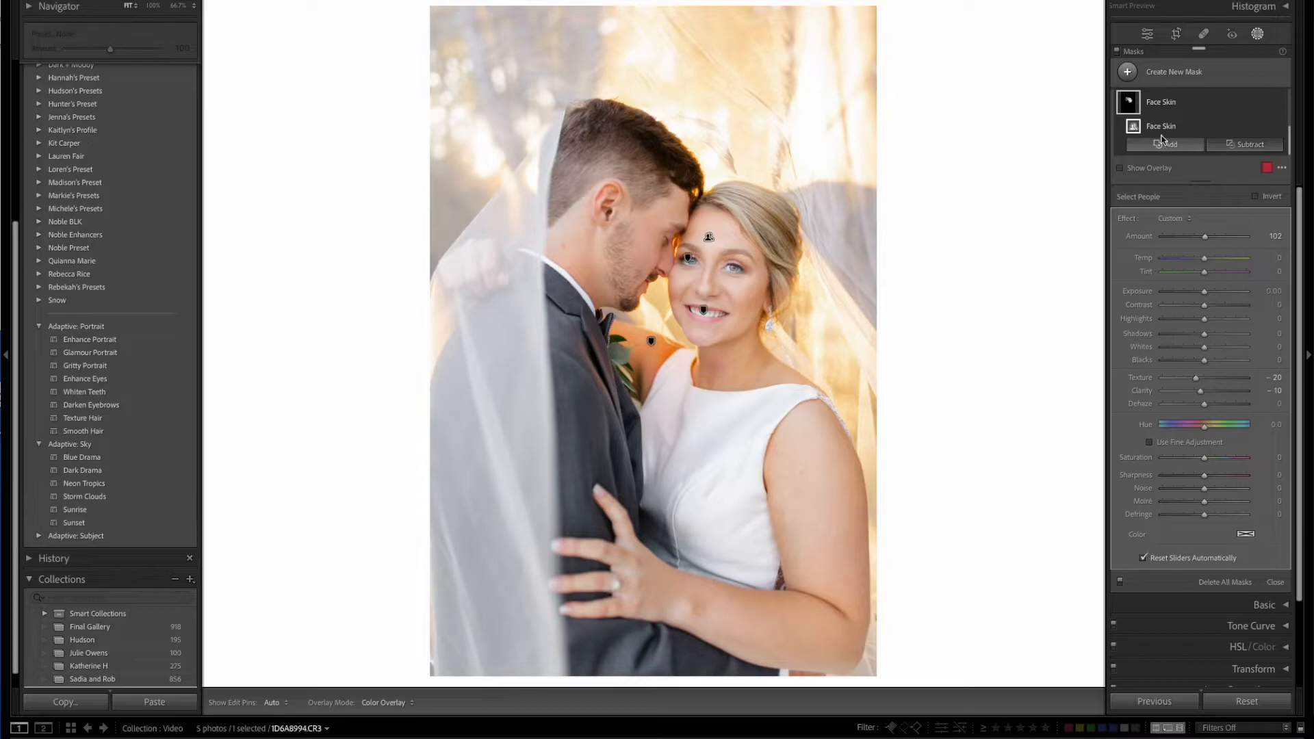
Select the Teeth mask and raise its Exposure to 0.38.
{"action": "scroll", "coordinate": [1162, 140], "scroll_direction": "up", "scroll_amount": 3}
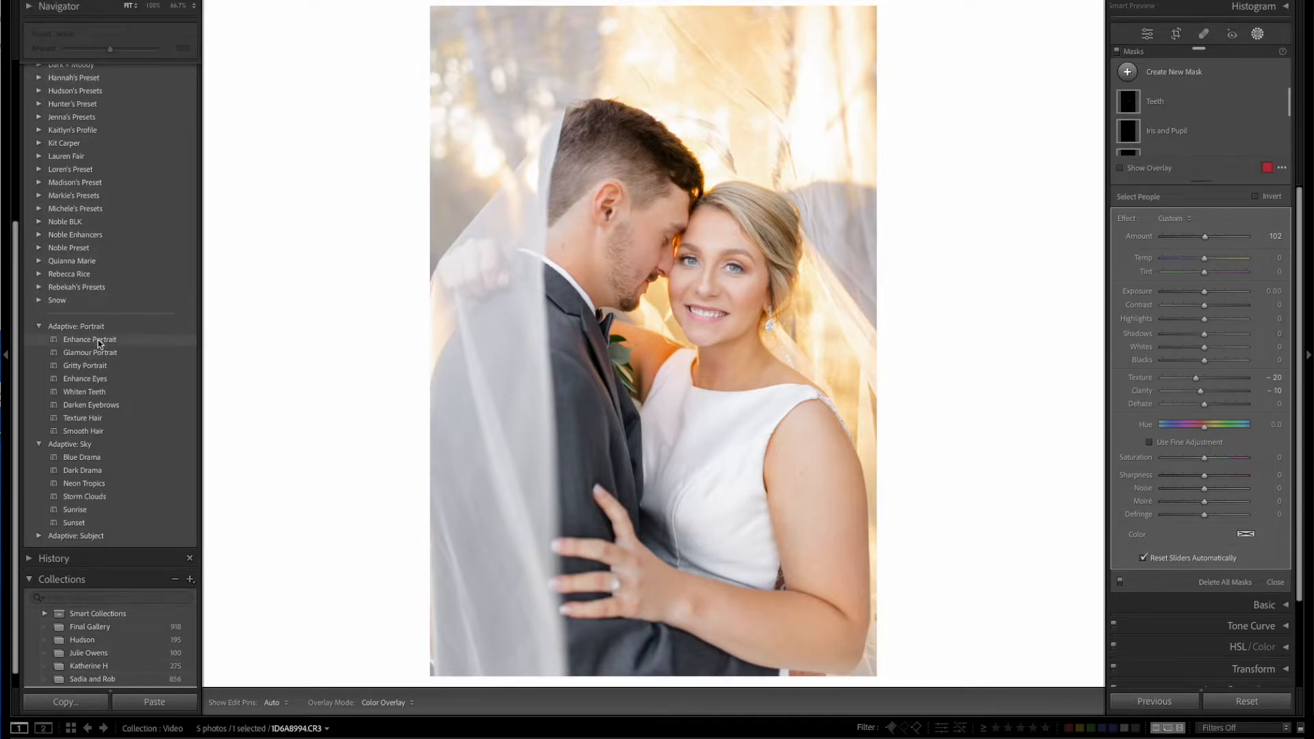
{"action": "left_click", "coordinate": [1217, 108]}
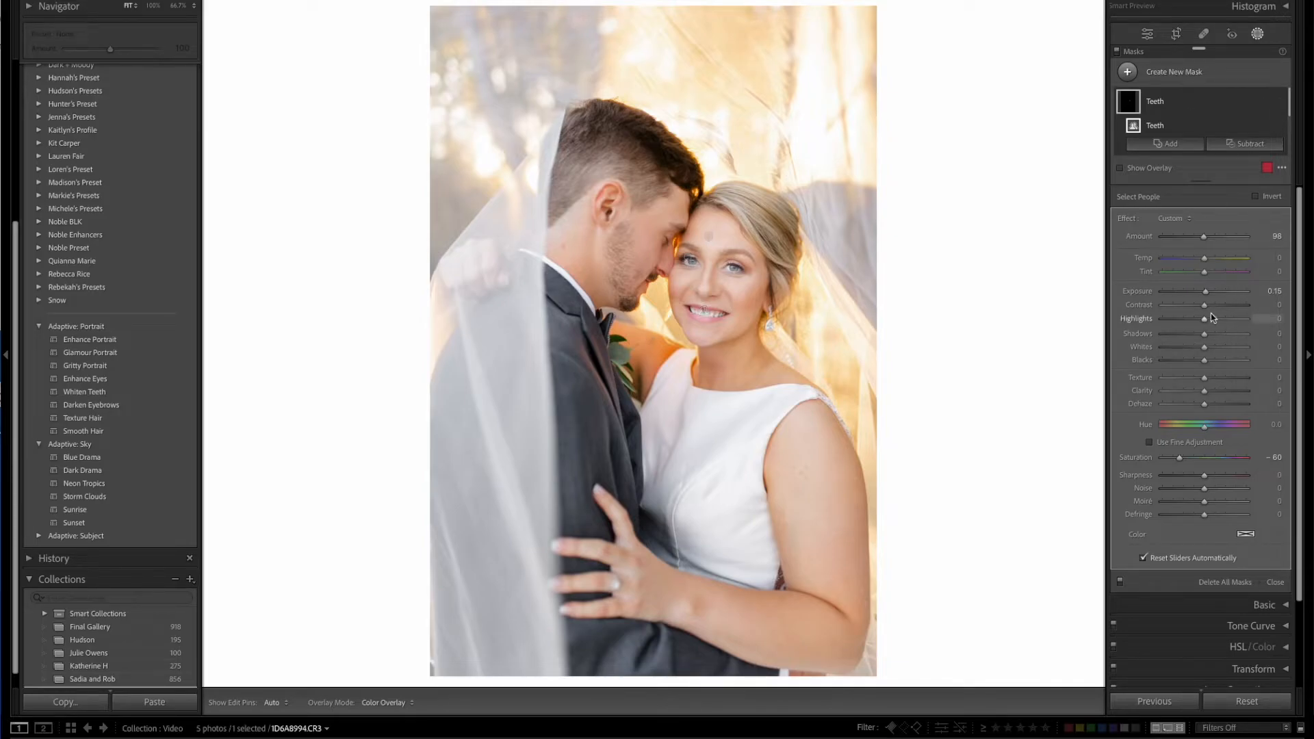
{"action": "mouse_move", "coordinate": [1205, 292]}
{"action": "left_mouse_down"}
{"action": "mouse_move", "coordinate": [1262, 292]}
{"action": "mouse_move", "coordinate": [1162, 293]}
{"action": "mouse_move", "coordinate": [1263, 293]}
{"action": "mouse_move", "coordinate": [1198, 293]}
{"action": "mouse_move", "coordinate": [1226, 293]}
{"action": "mouse_move", "coordinate": [1209, 293]}
{"action": "left_mouse_up"}
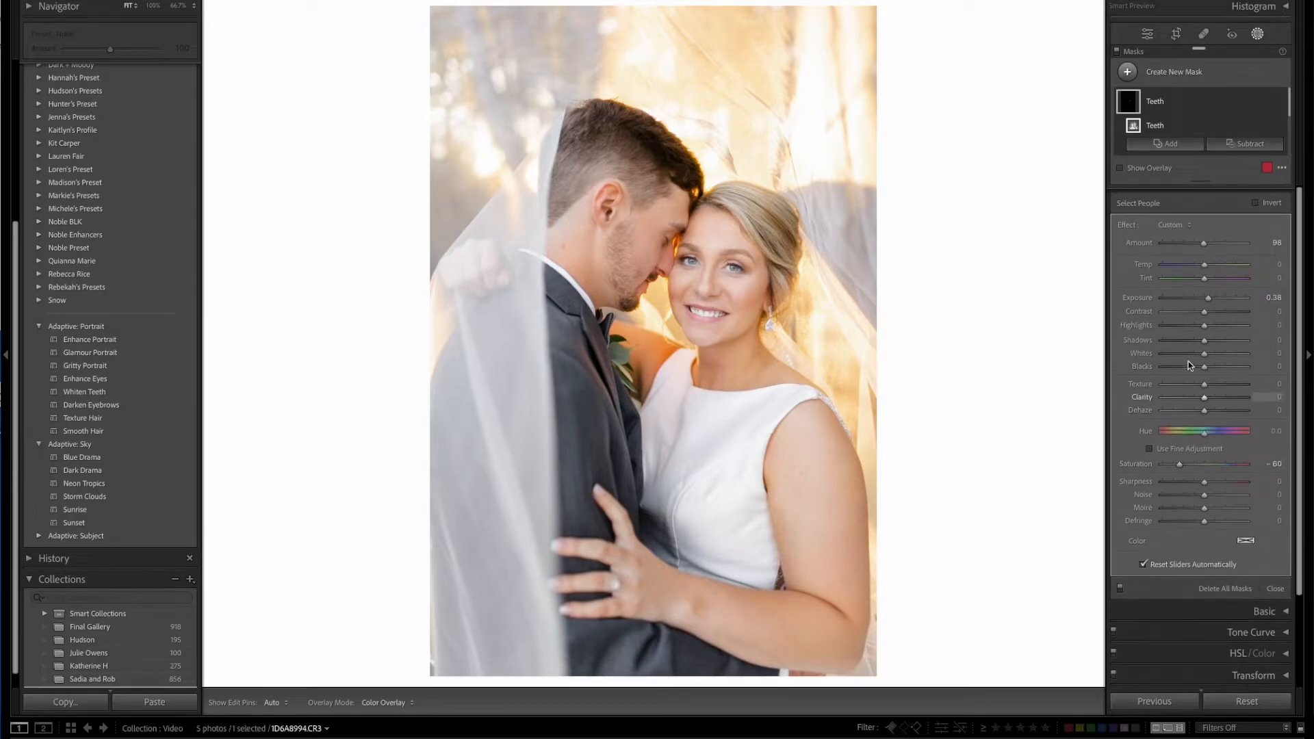
Raise the Teeth mask's Amount to 105.
{"action": "mouse_move", "coordinate": [1204, 236]}
{"action": "left_mouse_down"}
{"action": "mouse_move", "coordinate": [1171, 236]}
{"action": "mouse_move", "coordinate": [1289, 238]}
{"action": "mouse_move", "coordinate": [1118, 244]}
{"action": "mouse_move", "coordinate": [1267, 235]}
{"action": "mouse_move", "coordinate": [1148, 245]}
{"action": "mouse_move", "coordinate": [1206, 236]}
{"action": "left_mouse_up"}
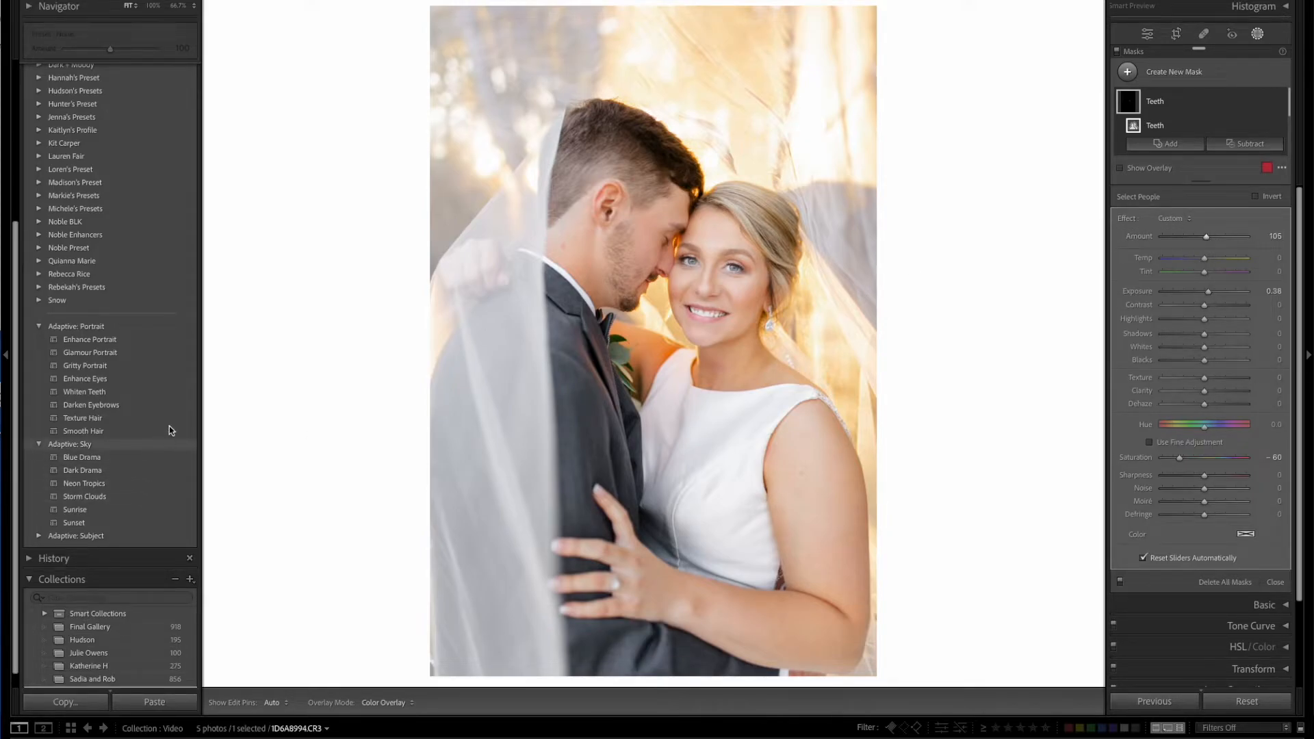
Delete all the Enhance Portrait masks from the couple's close-up one by one, from Teeth through Face Skin.
{"action": "left_click", "coordinate": [1206, 109]}
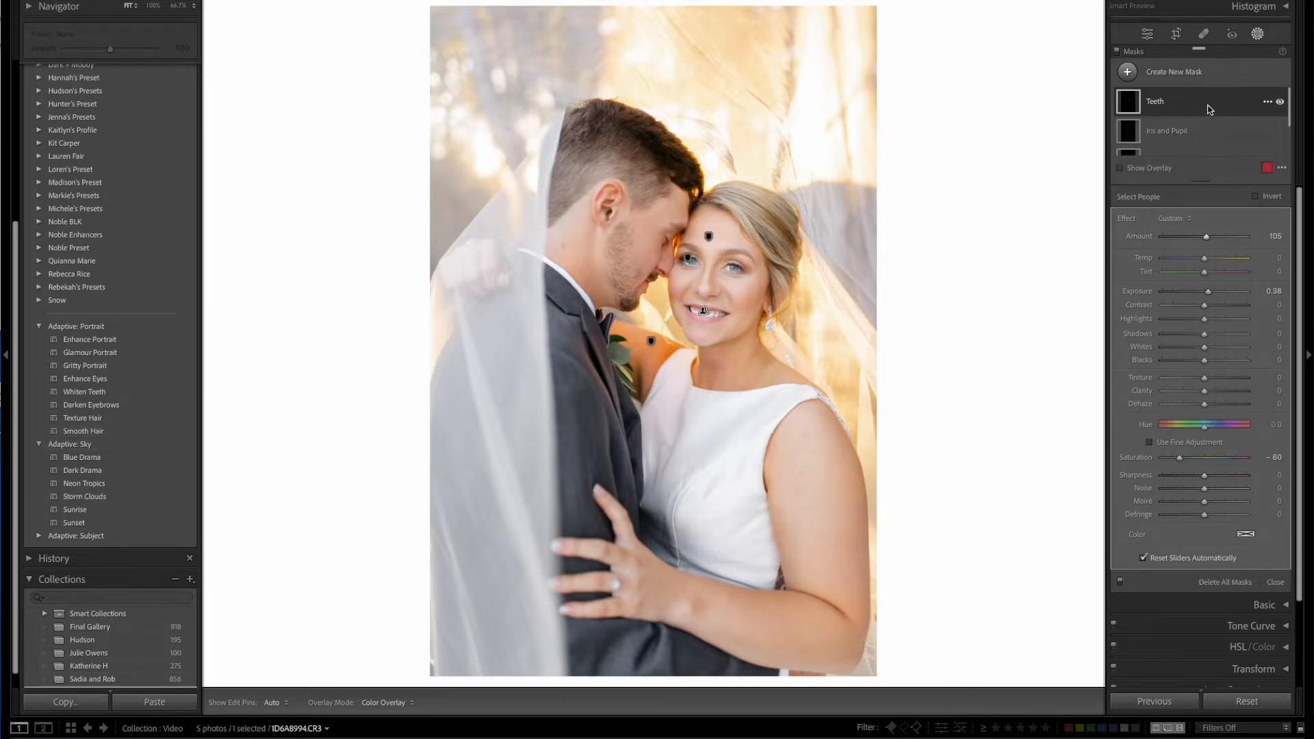
{"action": "key", "text": "Delete"}
{"action": "left_click", "coordinate": [1204, 109]}
{"action": "key", "text": "Delete"}
{"action": "left_click", "coordinate": [1205, 109]}
{"action": "key", "text": "Delete"}
{"action": "left_click", "coordinate": [1202, 108]}
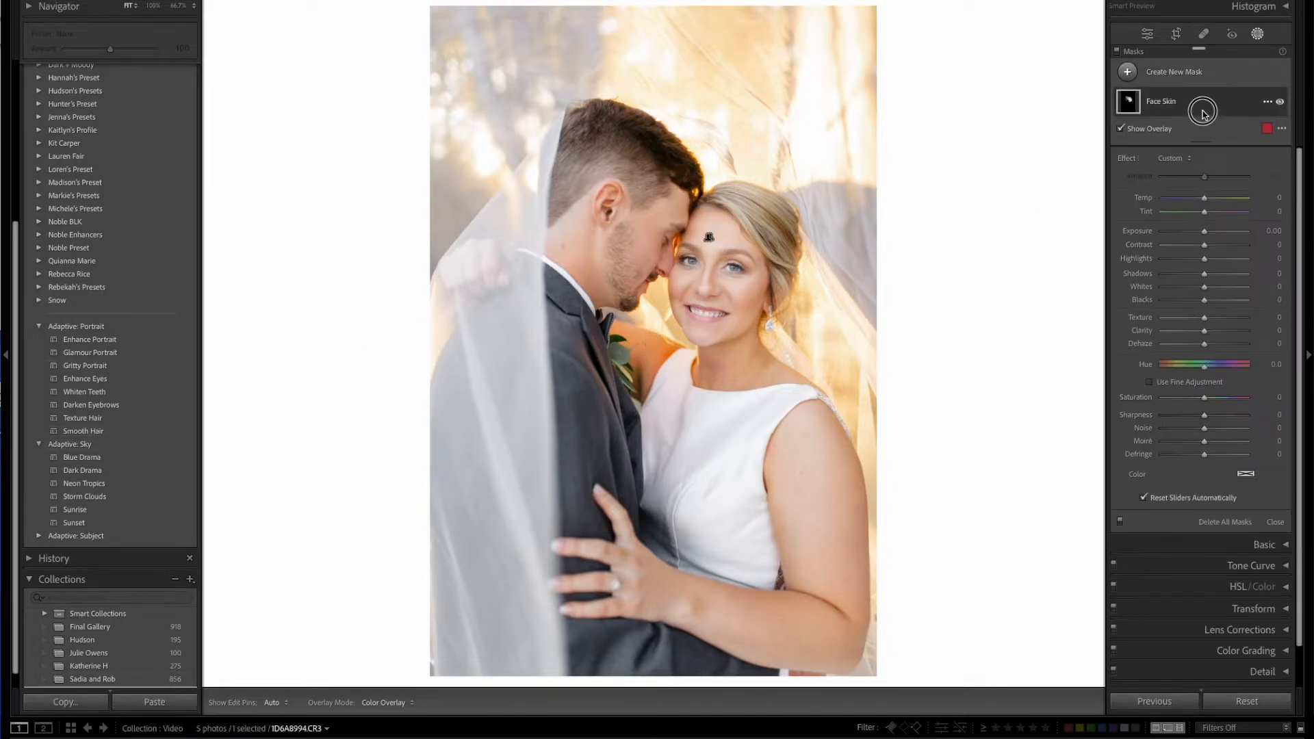
{"action": "key", "text": "Delete"}
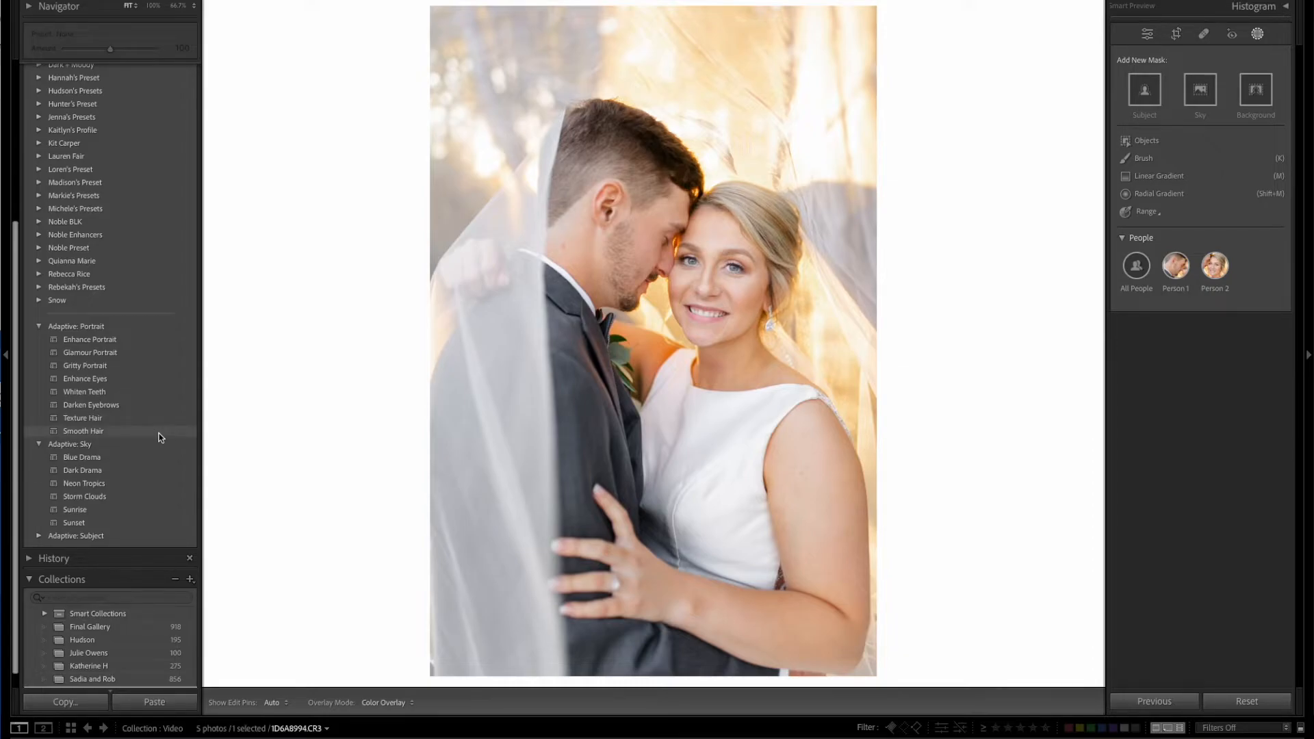
Go to senior portrait SJ0A1830.CR3 and apply the Adaptive Portrait presets Enhance Portrait, Enhance Eyes, Darken Eyebrows and Whiten Teeth.
{"action": "key", "text": "Right"}
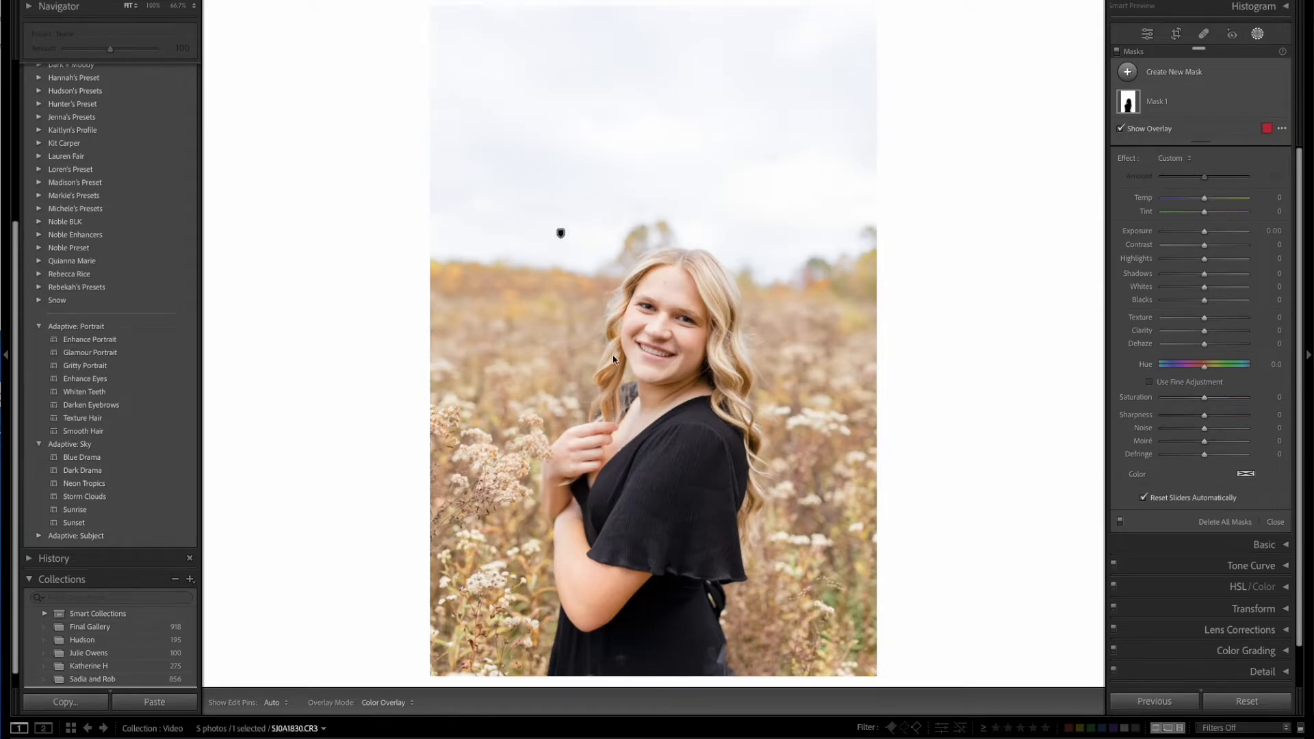
{"action": "left_click", "coordinate": [171, 508]}
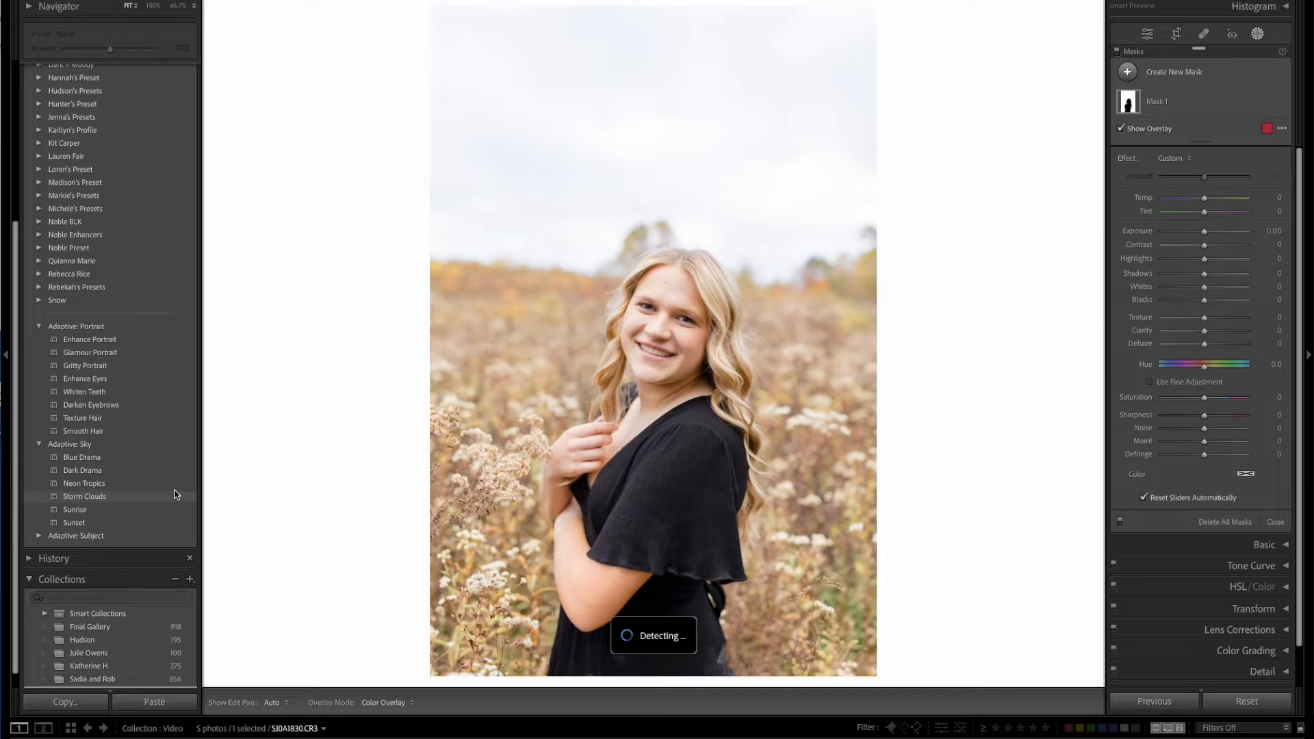
{"action": "left_click", "coordinate": [115, 341]}
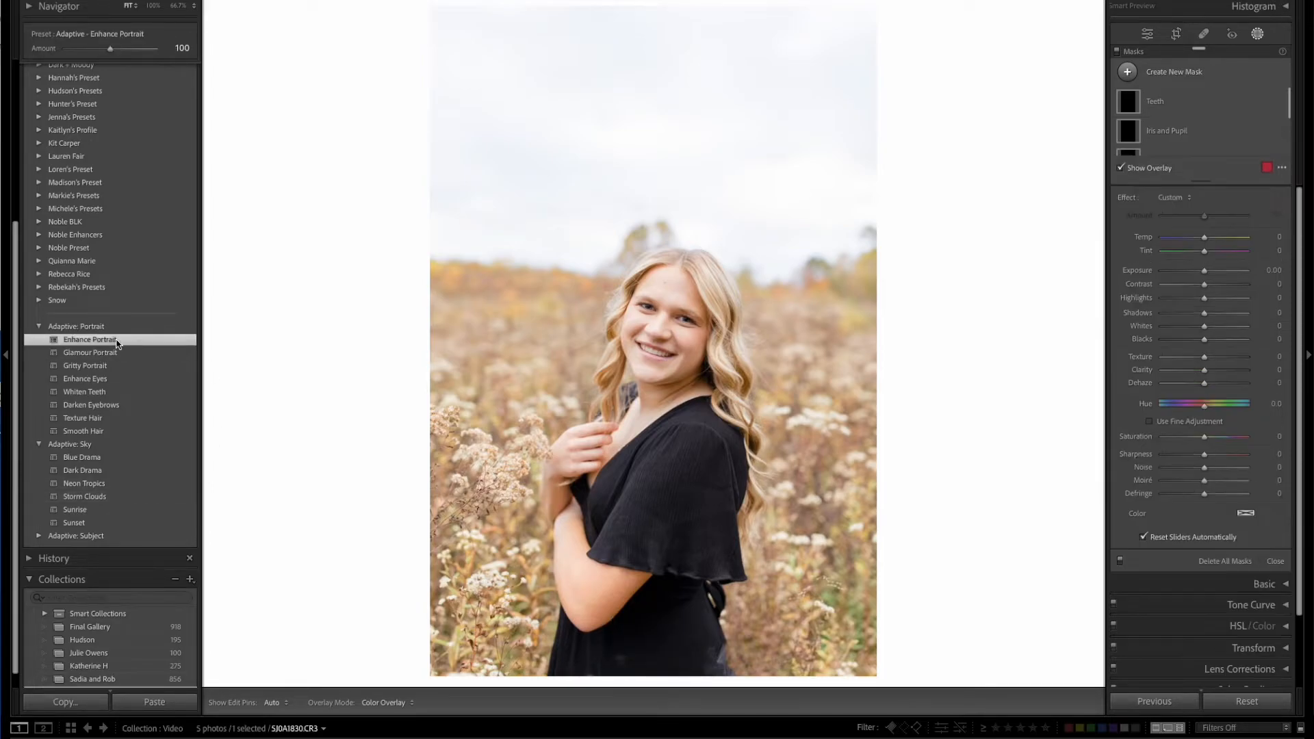
{"action": "left_click", "coordinate": [101, 380]}
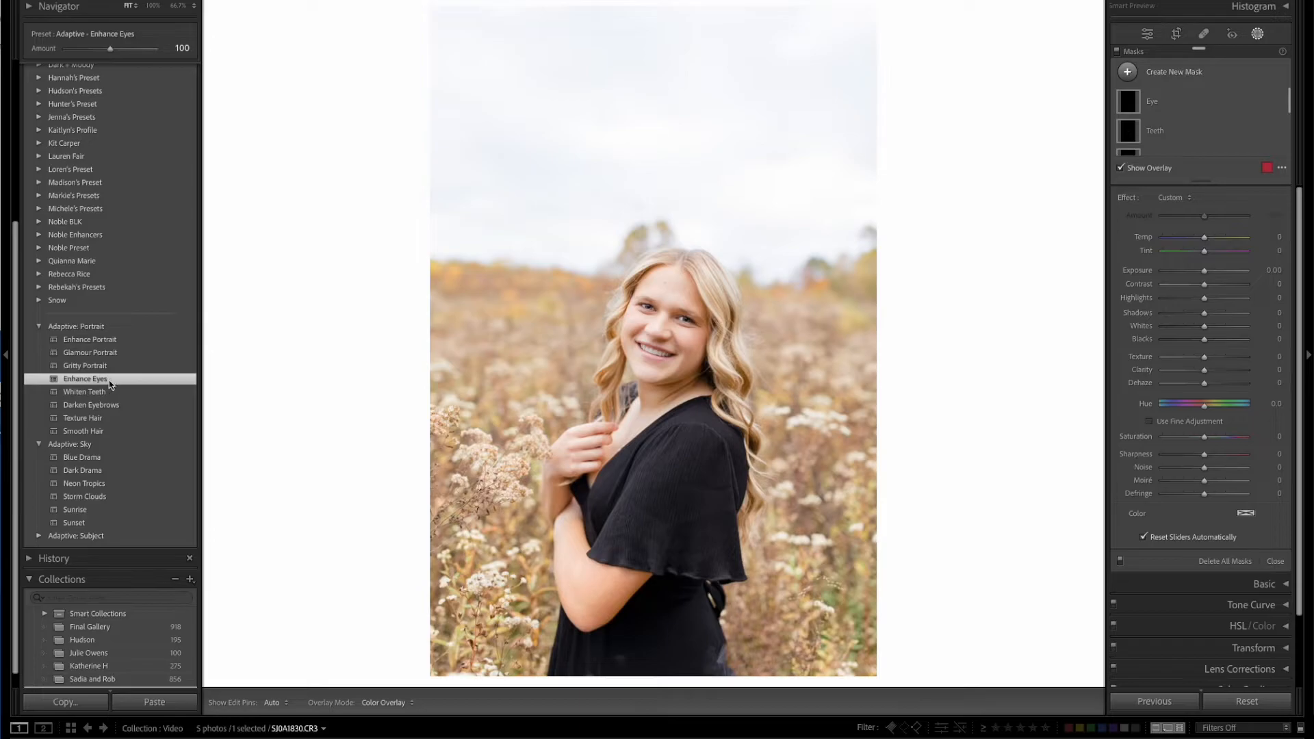
{"action": "left_click", "coordinate": [108, 405]}
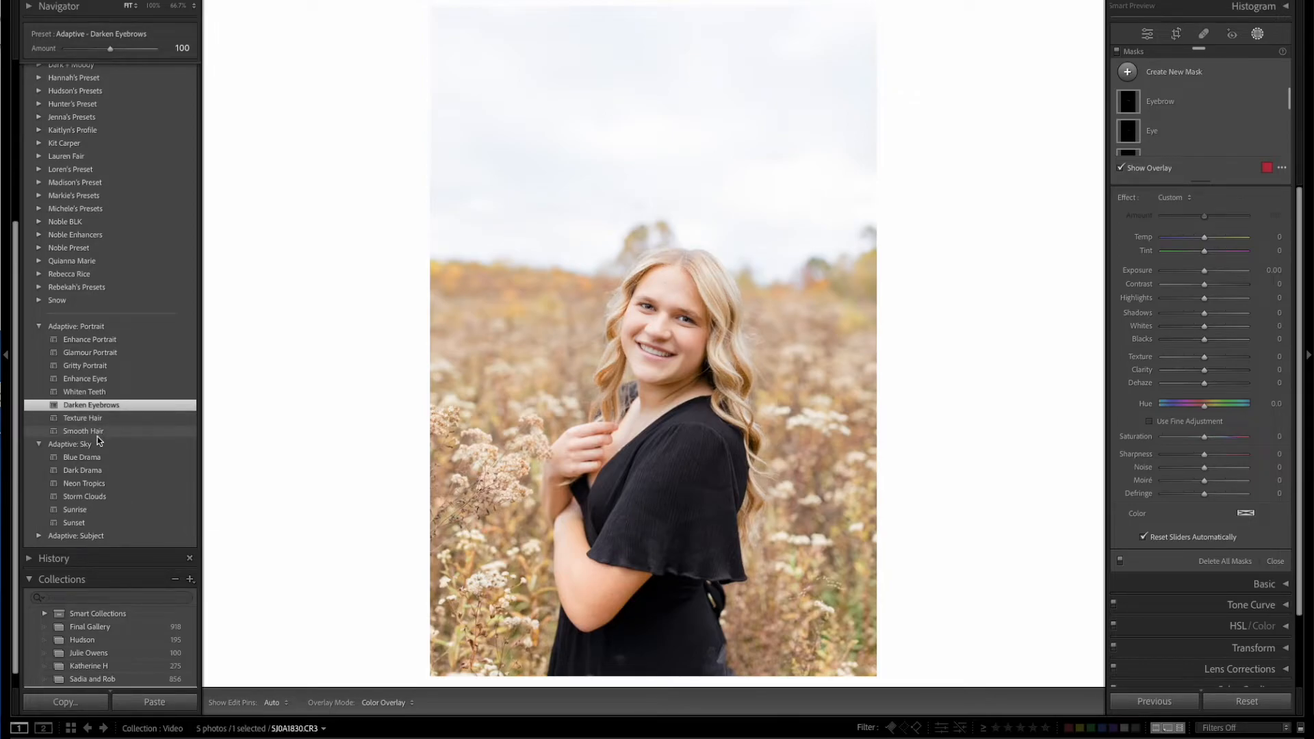
{"action": "left_click", "coordinate": [95, 392]}
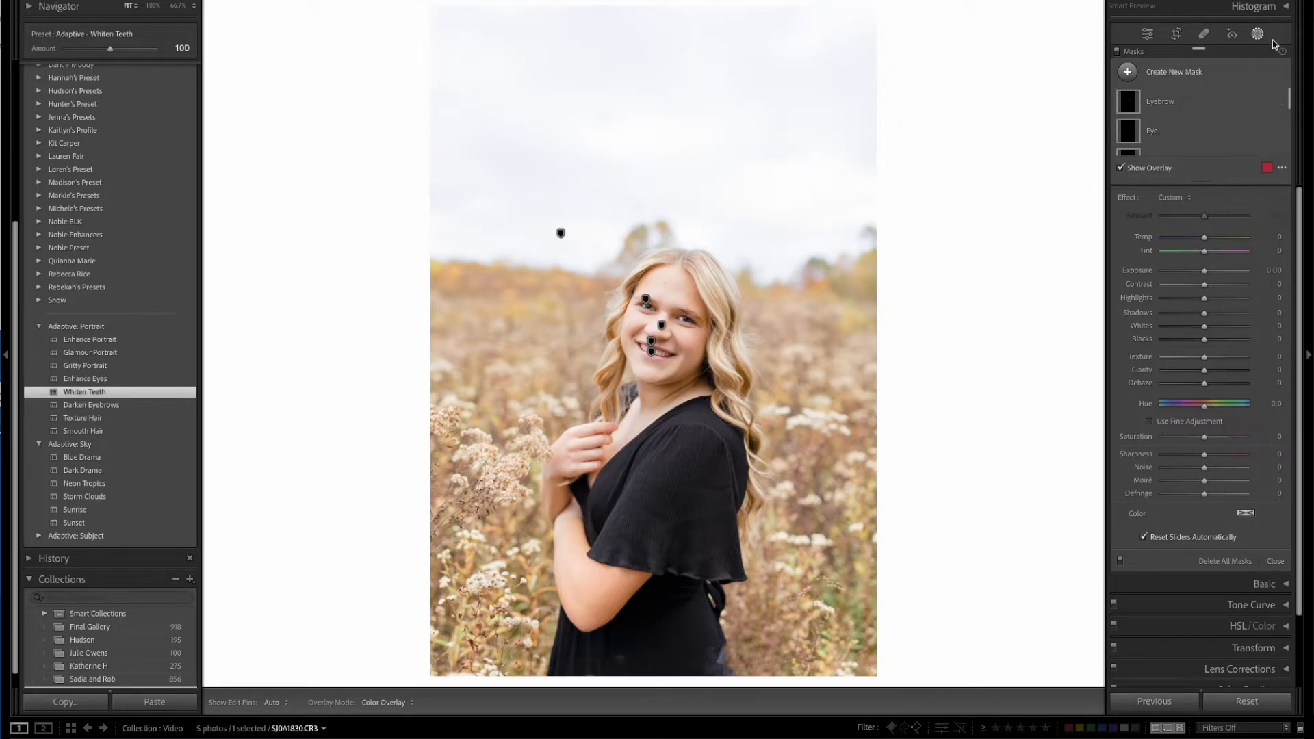
Set the Eye mask's Exposure to -0.22 and look through the senior portrait's list of masks.
{"action": "left_click", "coordinate": [1203, 130]}
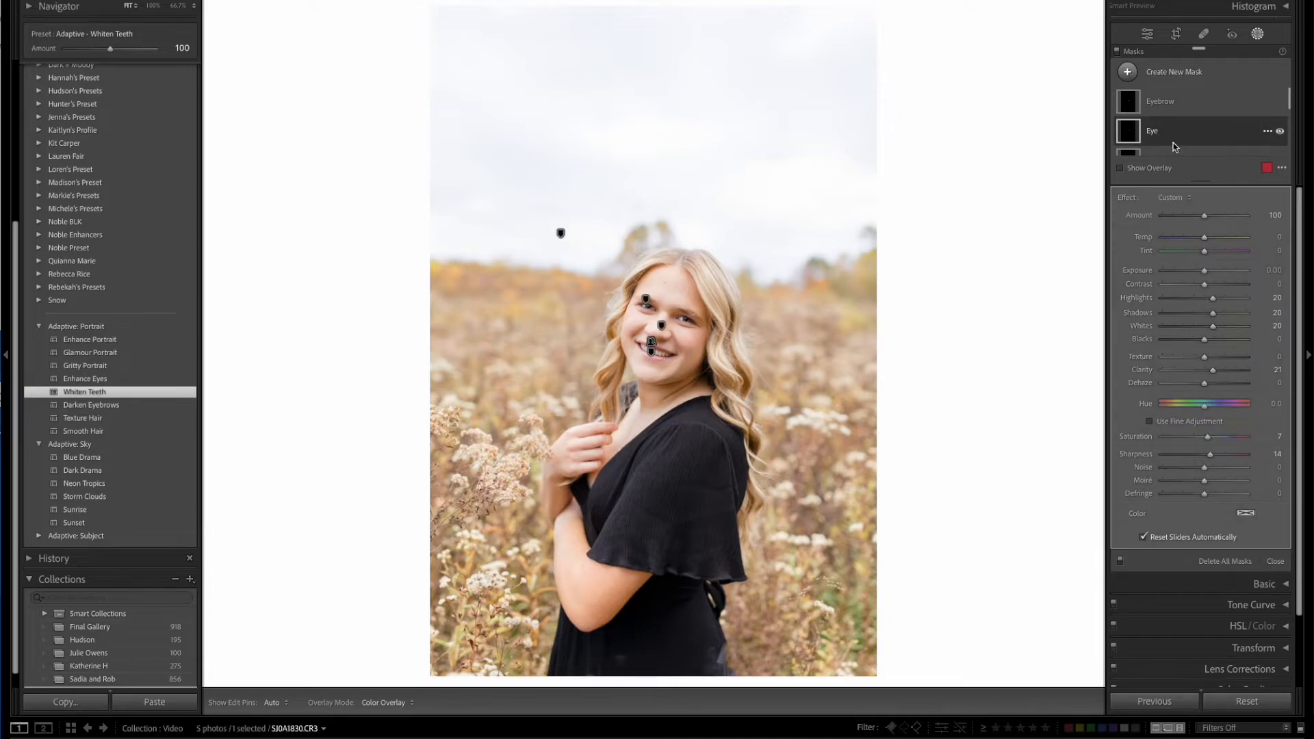
{"action": "left_click_drag", "start_coordinate": [1206, 275], "coordinate": [1203, 274]}
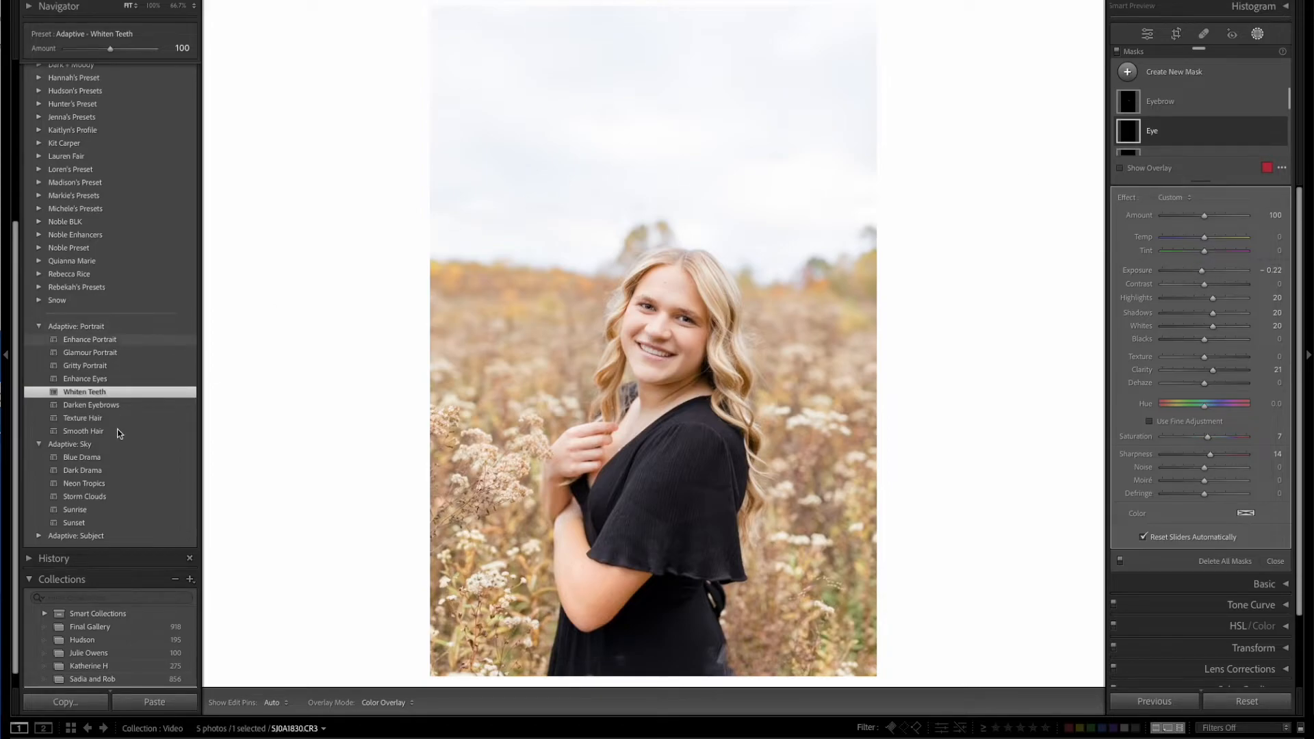
{"action": "scroll", "coordinate": [1213, 103], "scroll_direction": "down", "scroll_amount": 5}
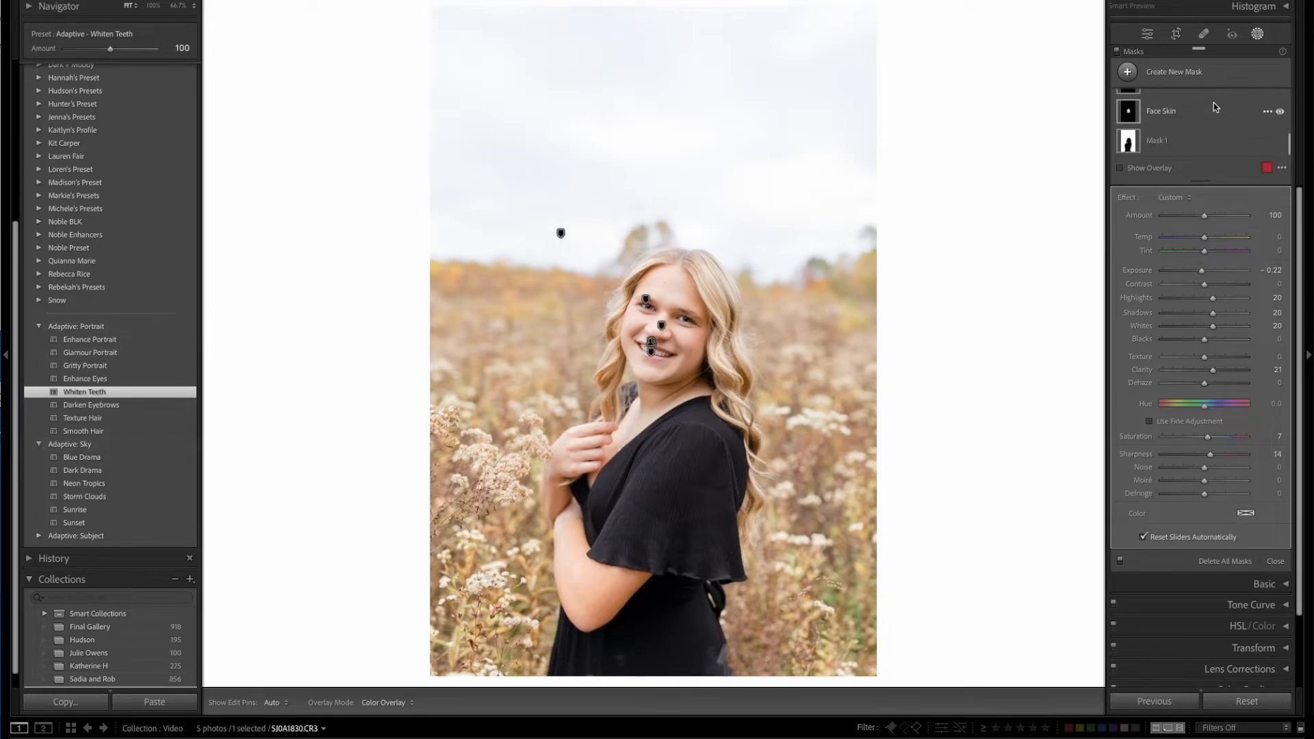
{"action": "scroll", "coordinate": [1213, 103], "scroll_direction": "up", "scroll_amount": 5}
{"action": "scroll", "coordinate": [1214, 102], "scroll_direction": "down", "scroll_amount": 5}
{"action": "scroll", "coordinate": [1214, 103], "scroll_direction": "up", "scroll_amount": 5}
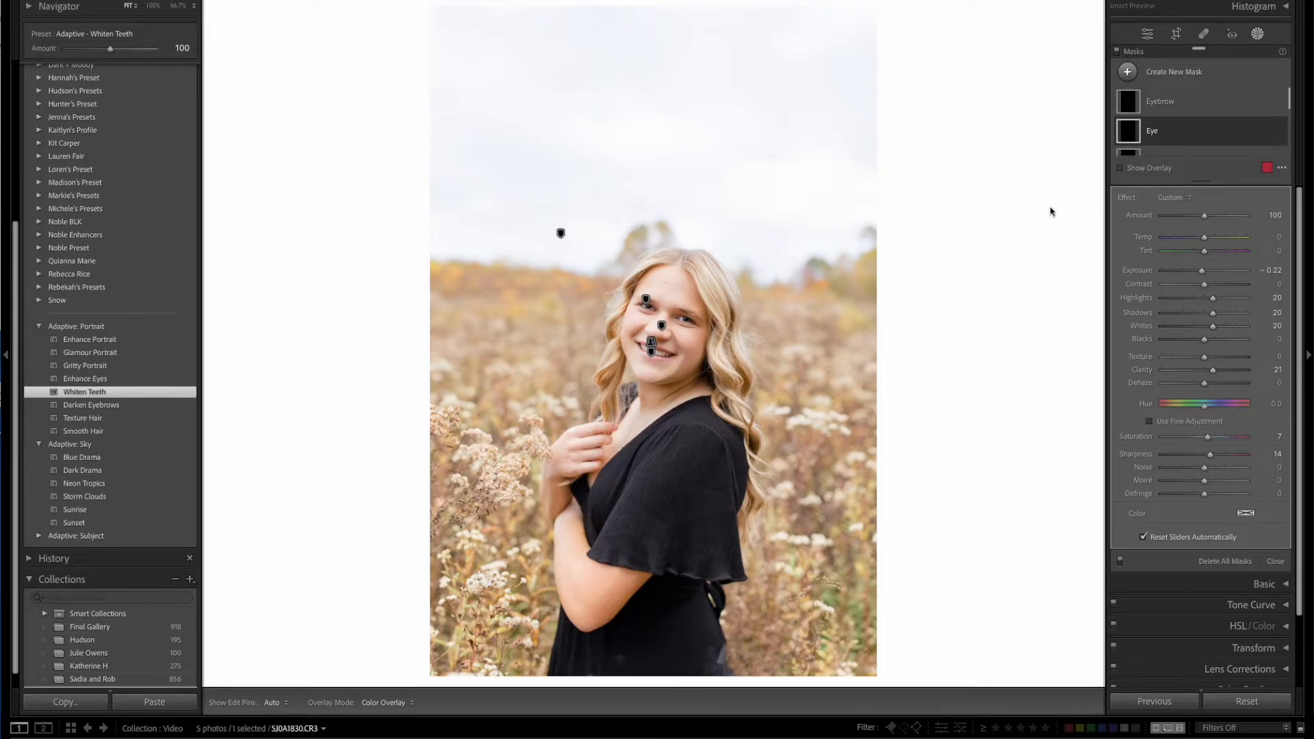
Create a new Select People mask for Person 1 that covers only the lips.
{"action": "left_click", "coordinate": [1258, 34]}
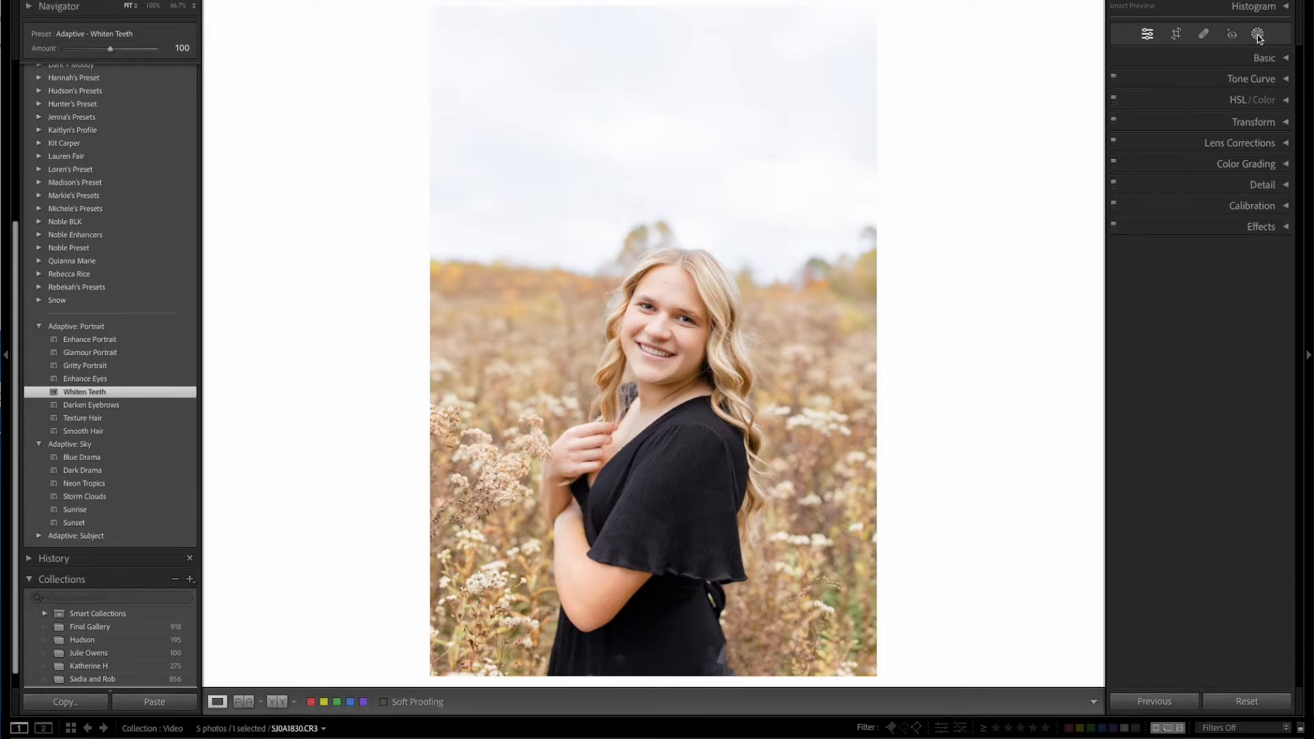
{"action": "left_click", "coordinate": [1258, 35]}
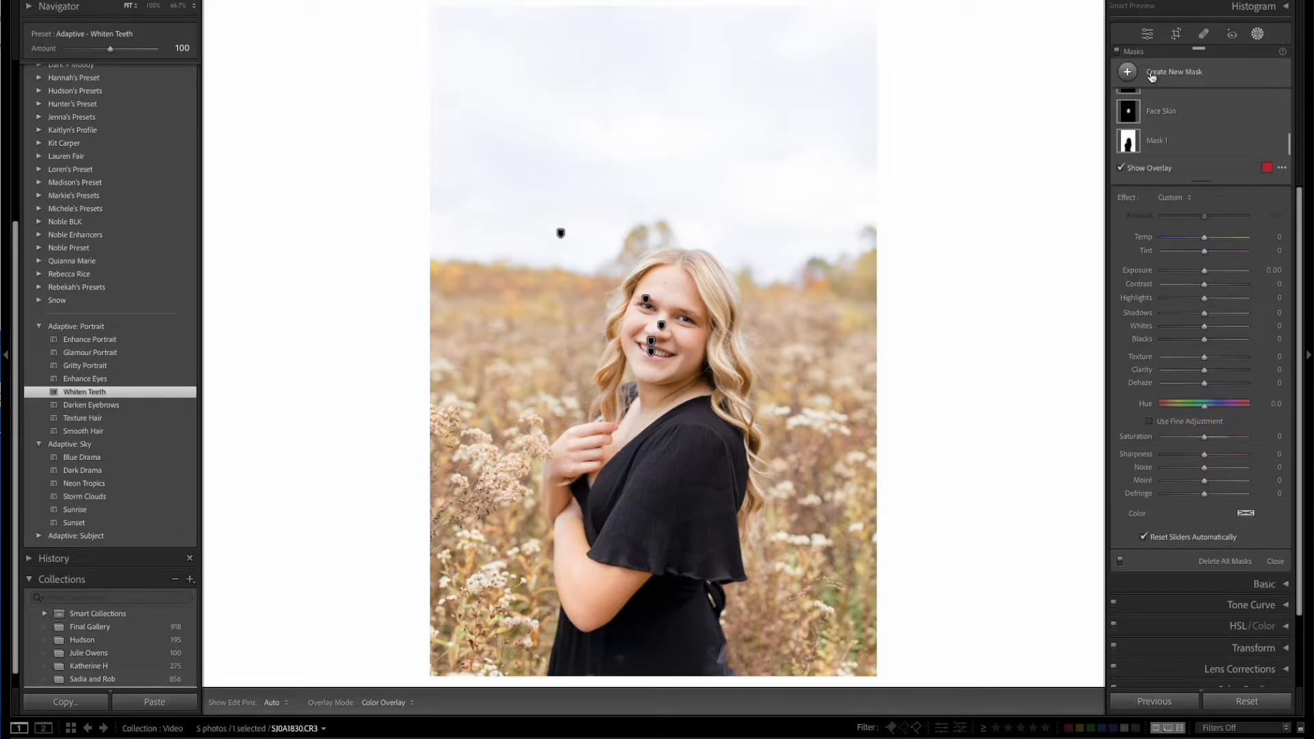
{"action": "left_click", "coordinate": [1128, 72]}
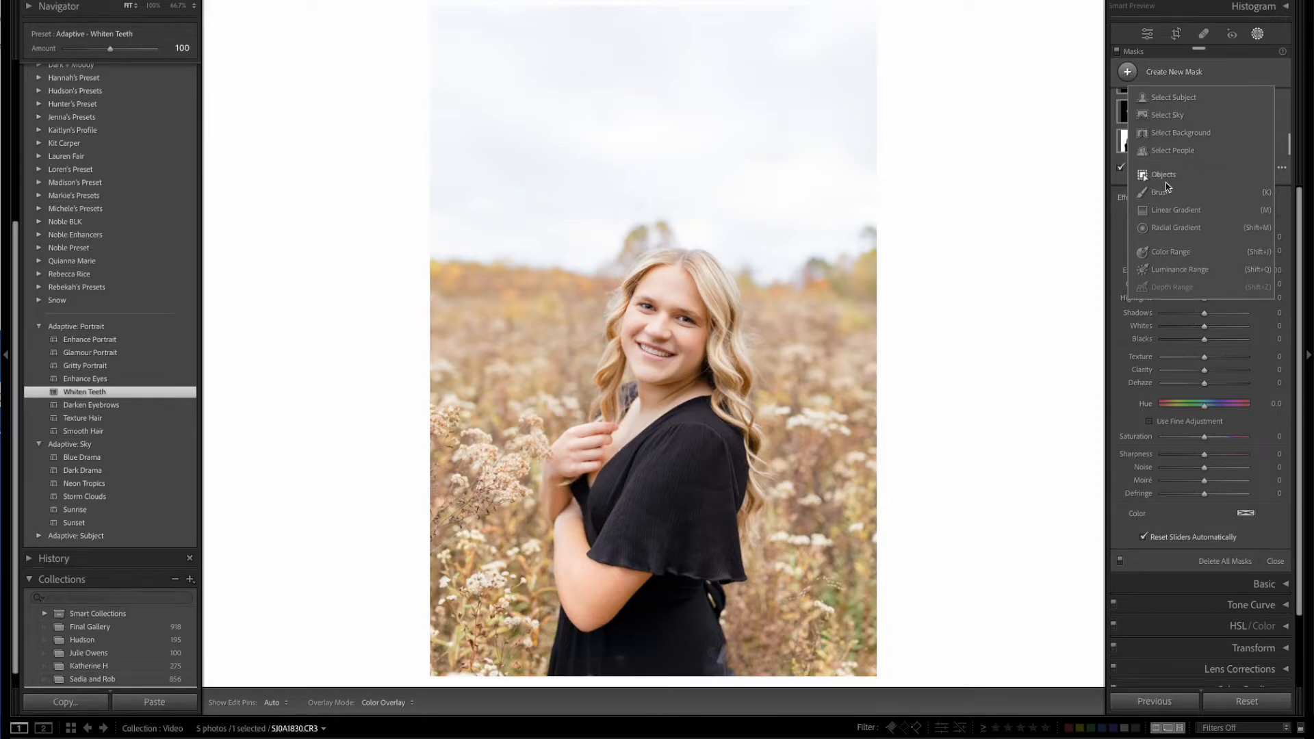
{"action": "left_click", "coordinate": [1183, 152]}
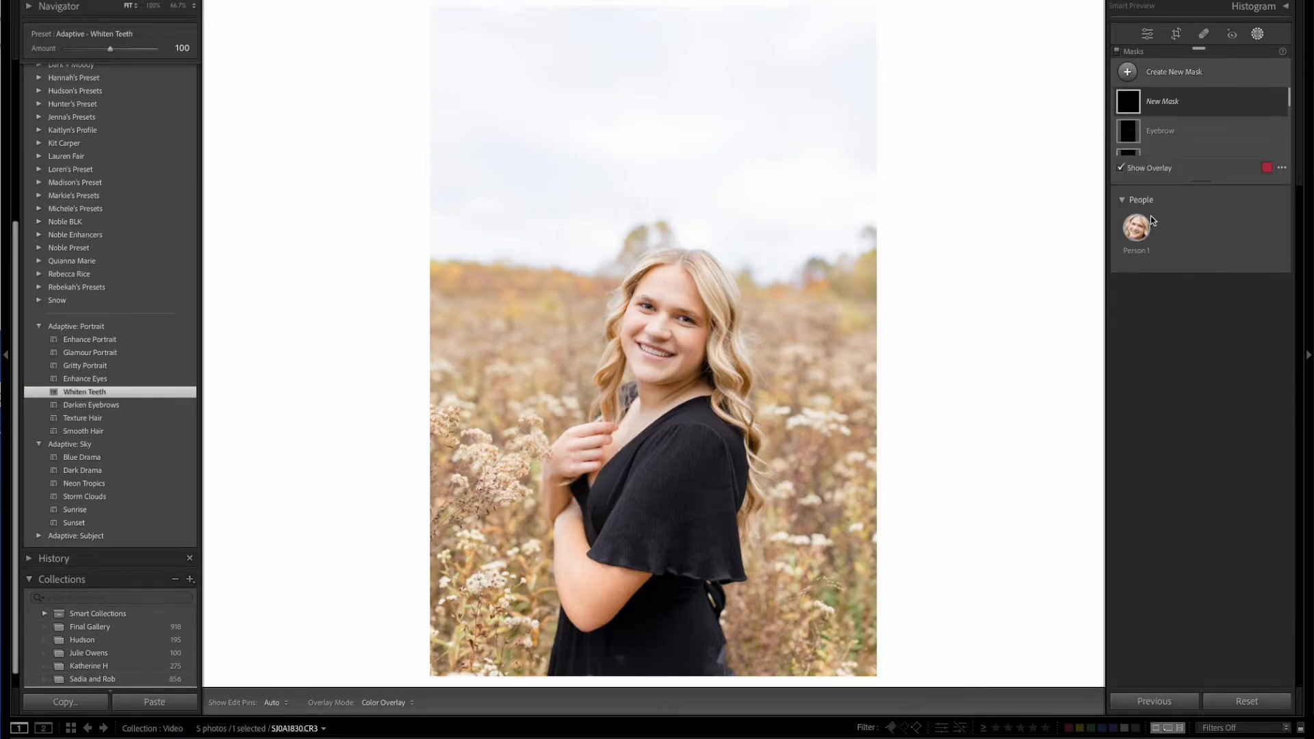
{"action": "left_click", "coordinate": [1136, 230]}
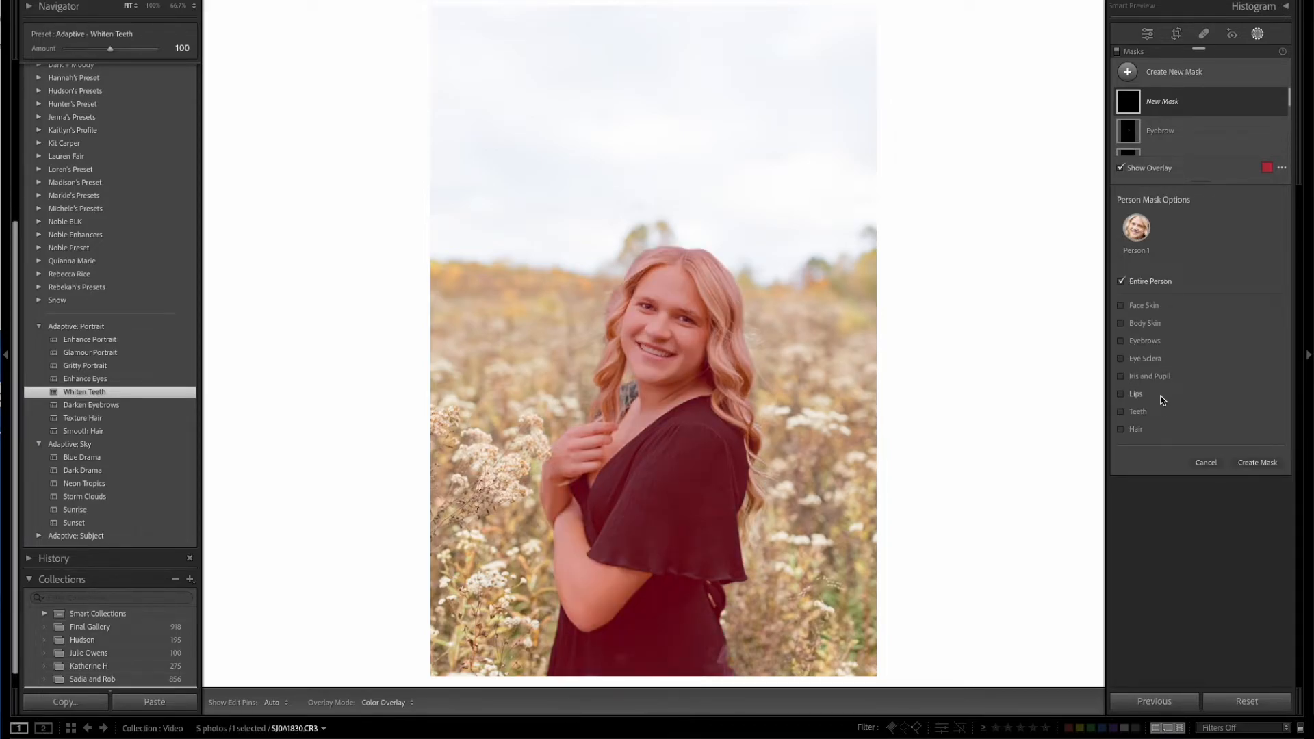
{"action": "left_click", "coordinate": [1122, 396]}
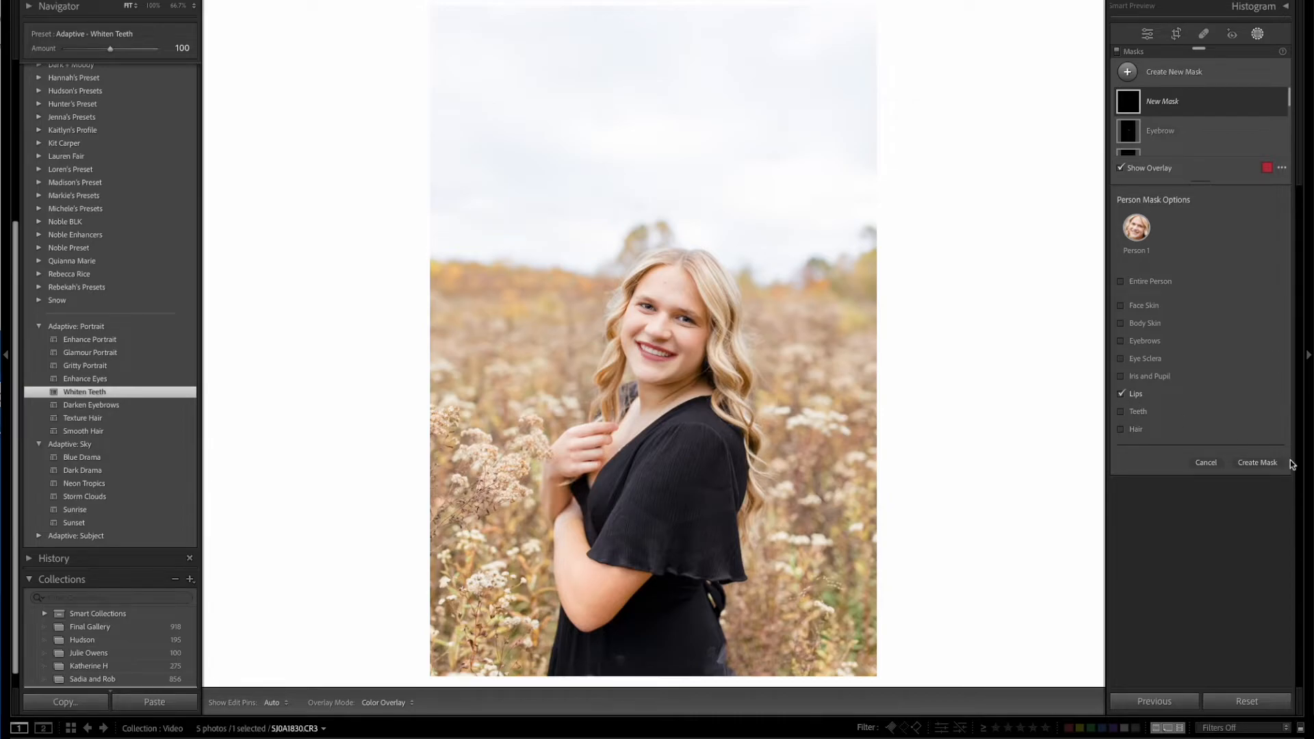
{"action": "left_click", "coordinate": [1259, 463]}
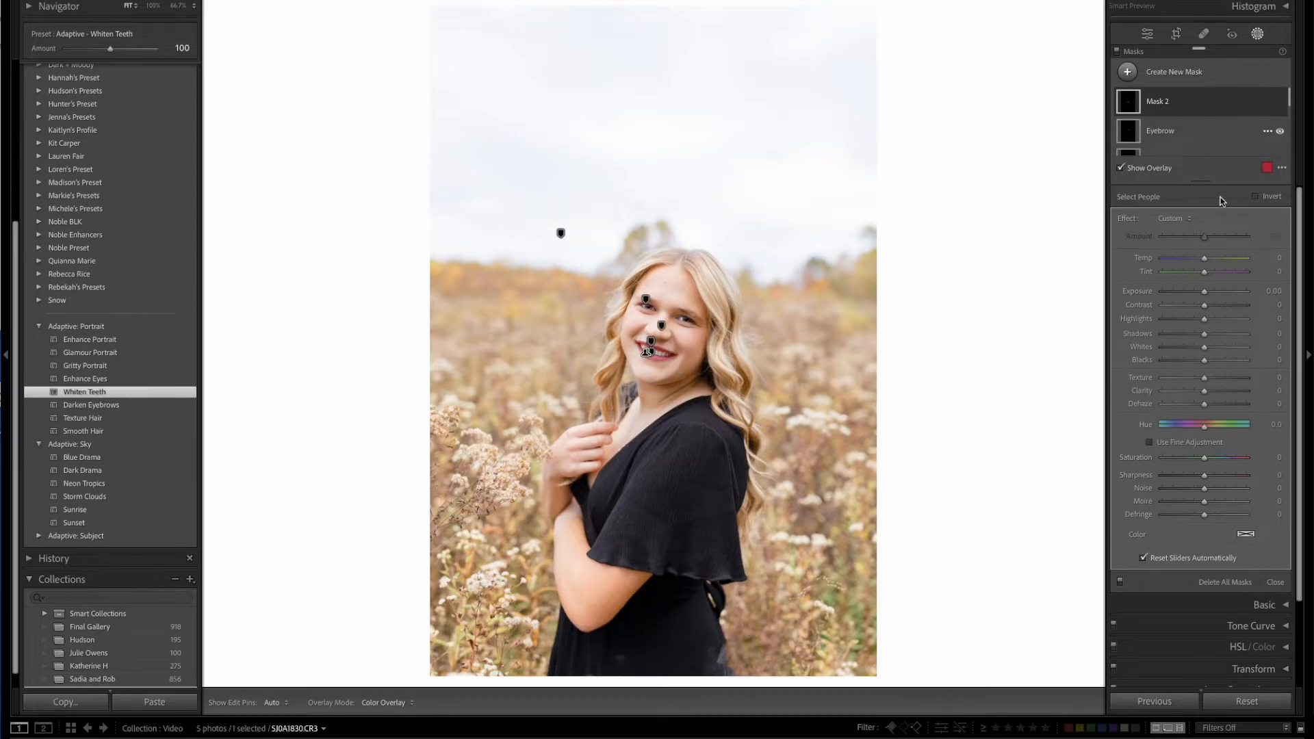
Set the lips mask's Tint to 38, Exposure to 0.12 and Saturation to 49.
{"action": "mouse_move", "coordinate": [1204, 272]}
{"action": "left_mouse_down"}
{"action": "mouse_move", "coordinate": [1239, 277]}
{"action": "mouse_move", "coordinate": [1218, 273]}
{"action": "mouse_move", "coordinate": [1206, 293]}
{"action": "left_mouse_up"}
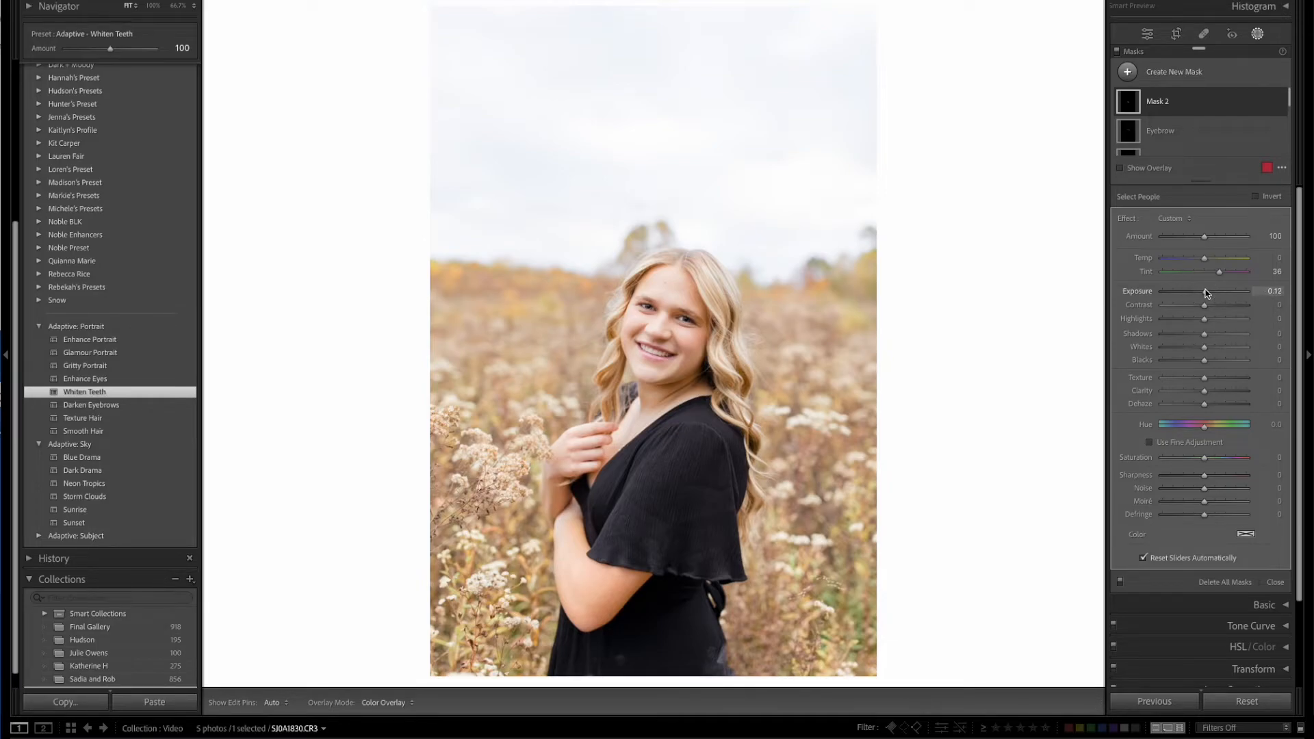
{"action": "left_click", "coordinate": [1205, 458]}
{"action": "mouse_move", "coordinate": [1219, 462]}
{"action": "left_mouse_down"}
{"action": "mouse_move", "coordinate": [1232, 460]}
{"action": "mouse_move", "coordinate": [1164, 461]}
{"action": "mouse_move", "coordinate": [1226, 458]}
{"action": "left_mouse_up"}
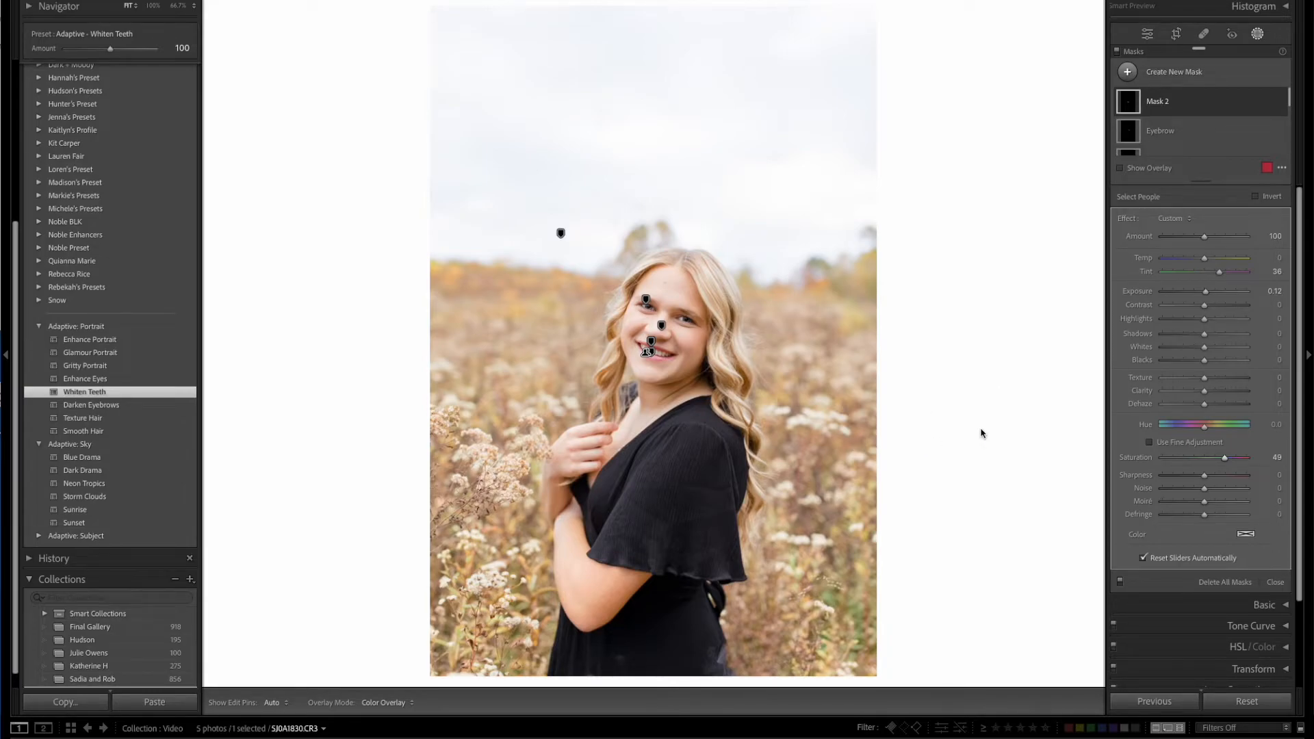
Apply the Adaptive Sky preset Blue Drama to the senior portrait with an Amount of 142.
{"action": "left_click", "coordinate": [93, 418]}
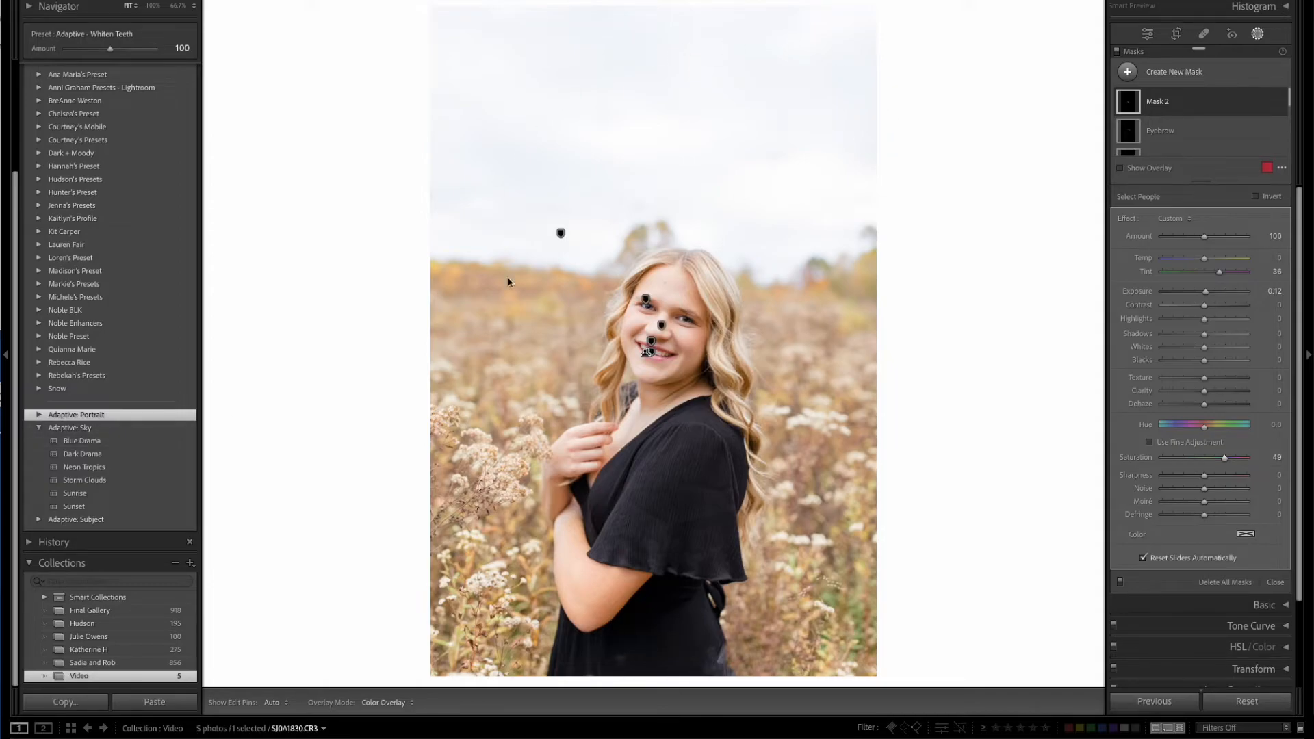
{"action": "left_click", "coordinate": [1255, 34]}
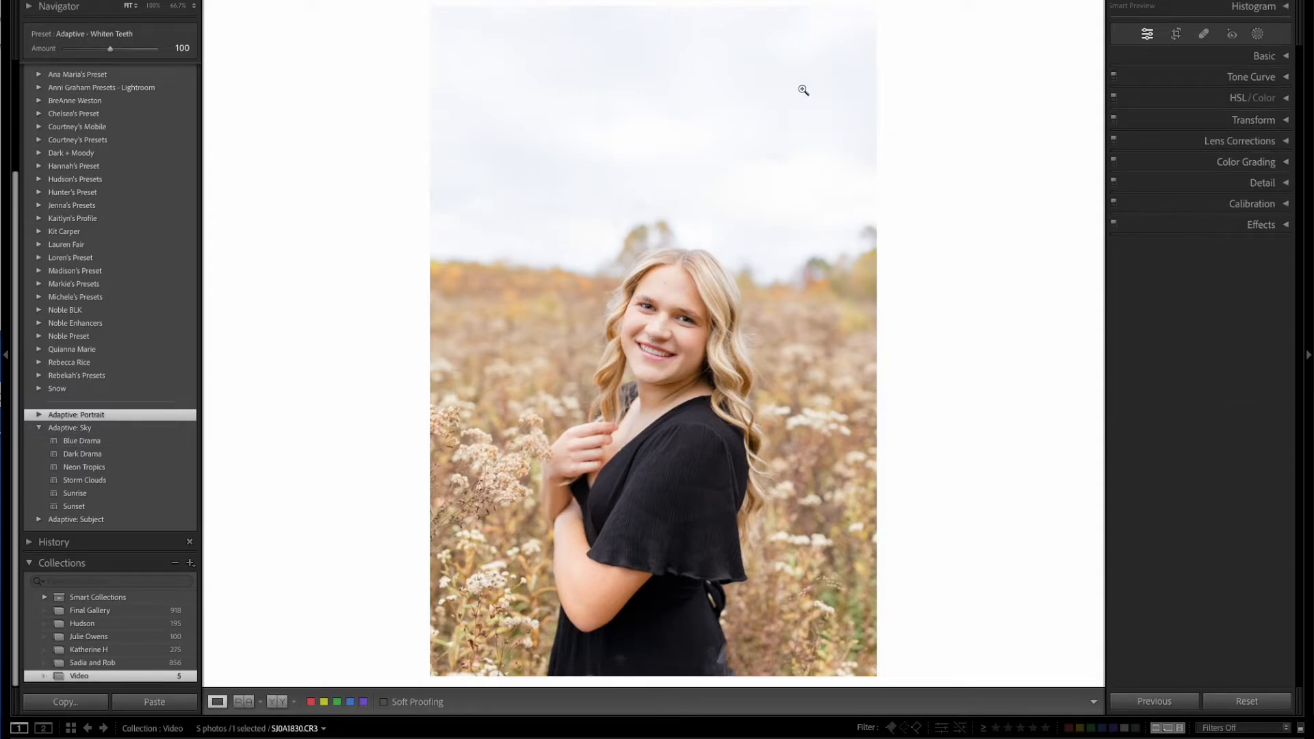
{"action": "left_click", "coordinate": [90, 444]}
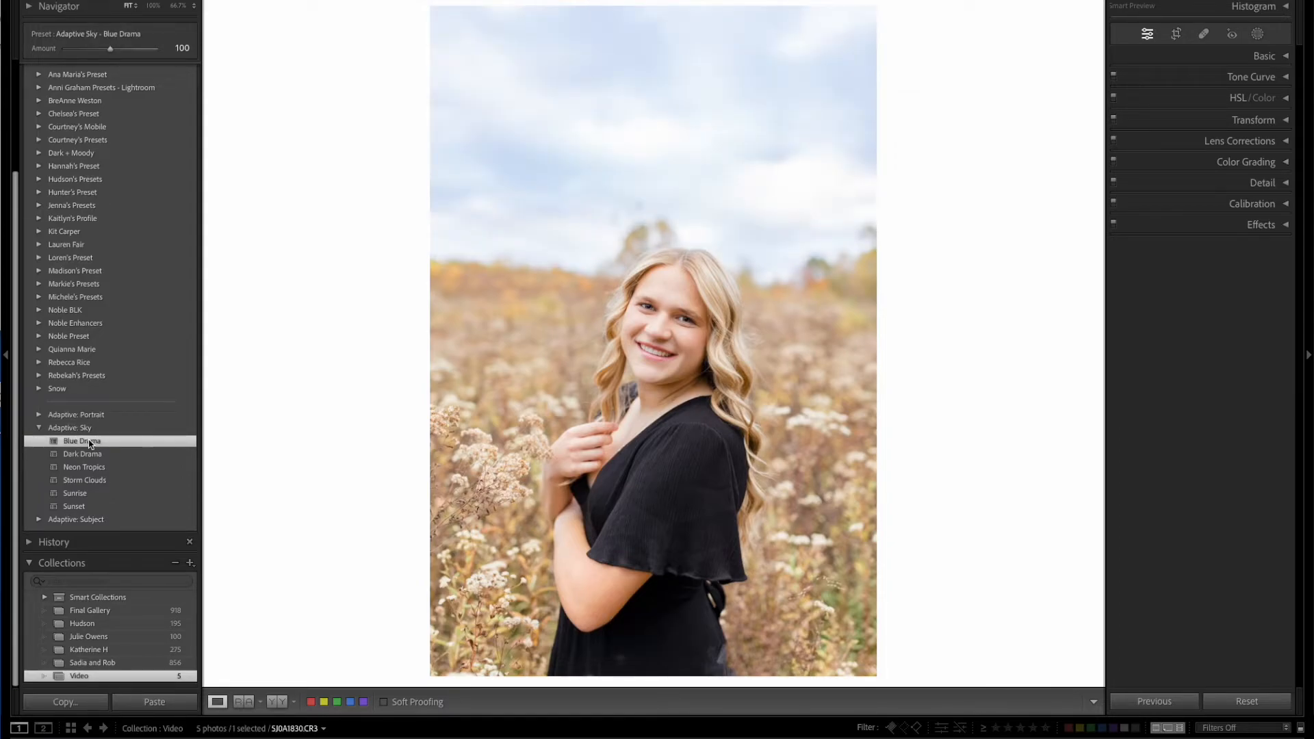
{"action": "mouse_move", "coordinate": [110, 48]}
{"action": "left_mouse_down"}
{"action": "mouse_move", "coordinate": [147, 52]}
{"action": "mouse_move", "coordinate": [68, 49]}
{"action": "mouse_move", "coordinate": [129, 49]}
{"action": "left_mouse_up"}
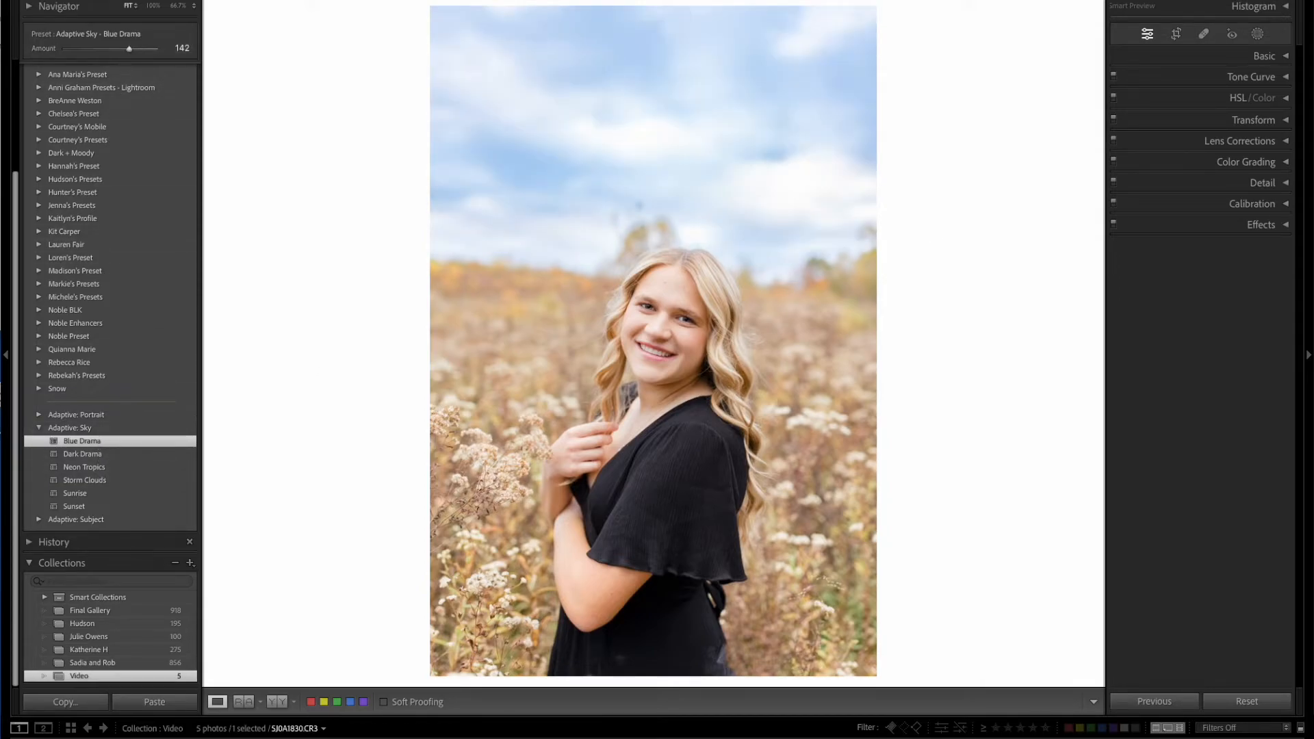
Select the Blue Drama sky mask and set its Exposure to 0.07 and Amount to 156.
{"action": "left_click", "coordinate": [1257, 34]}
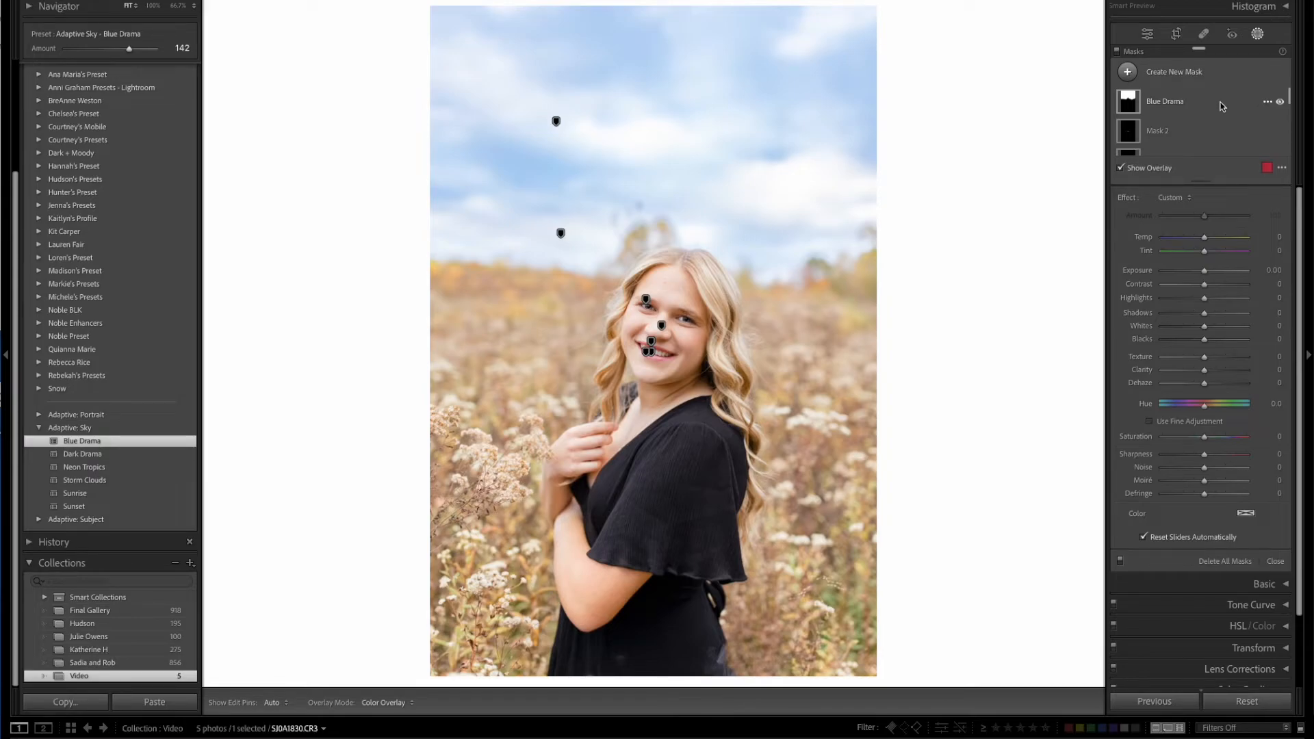
{"action": "left_click", "coordinate": [1223, 106]}
{"action": "mouse_move", "coordinate": [1205, 296]}
{"action": "left_mouse_down"}
{"action": "mouse_move", "coordinate": [1168, 294]}
{"action": "mouse_move", "coordinate": [1204, 294]}
{"action": "left_mouse_up"}
{"action": "mouse_move", "coordinate": [1222, 236]}
{"action": "left_mouse_down"}
{"action": "mouse_move", "coordinate": [1153, 240]}
{"action": "mouse_move", "coordinate": [1253, 238]}
{"action": "mouse_move", "coordinate": [1209, 234]}
{"action": "mouse_move", "coordinate": [1228, 237]}
{"action": "left_mouse_up"}
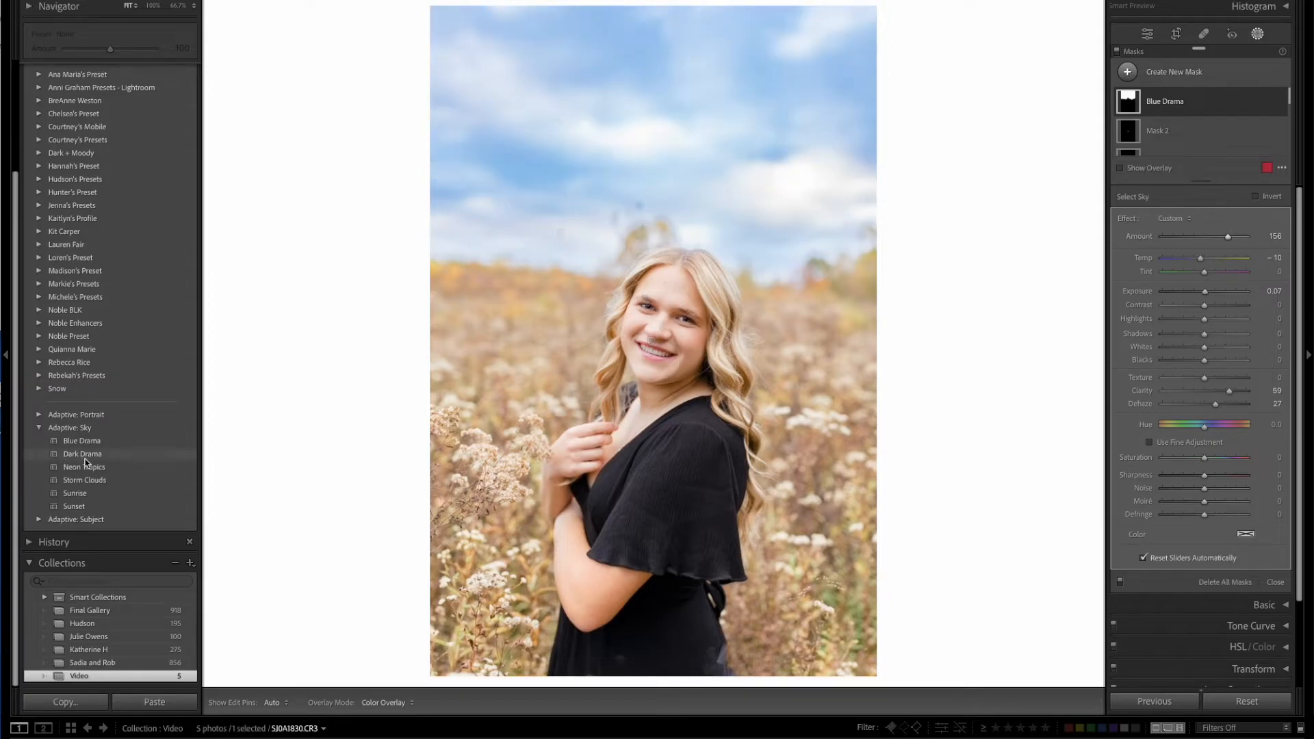
Try the Dark Drama sky preset, replace it with Storm Clouds, and lower the Storm Clouds mask's Exposure.
{"action": "left_click", "coordinate": [93, 454]}
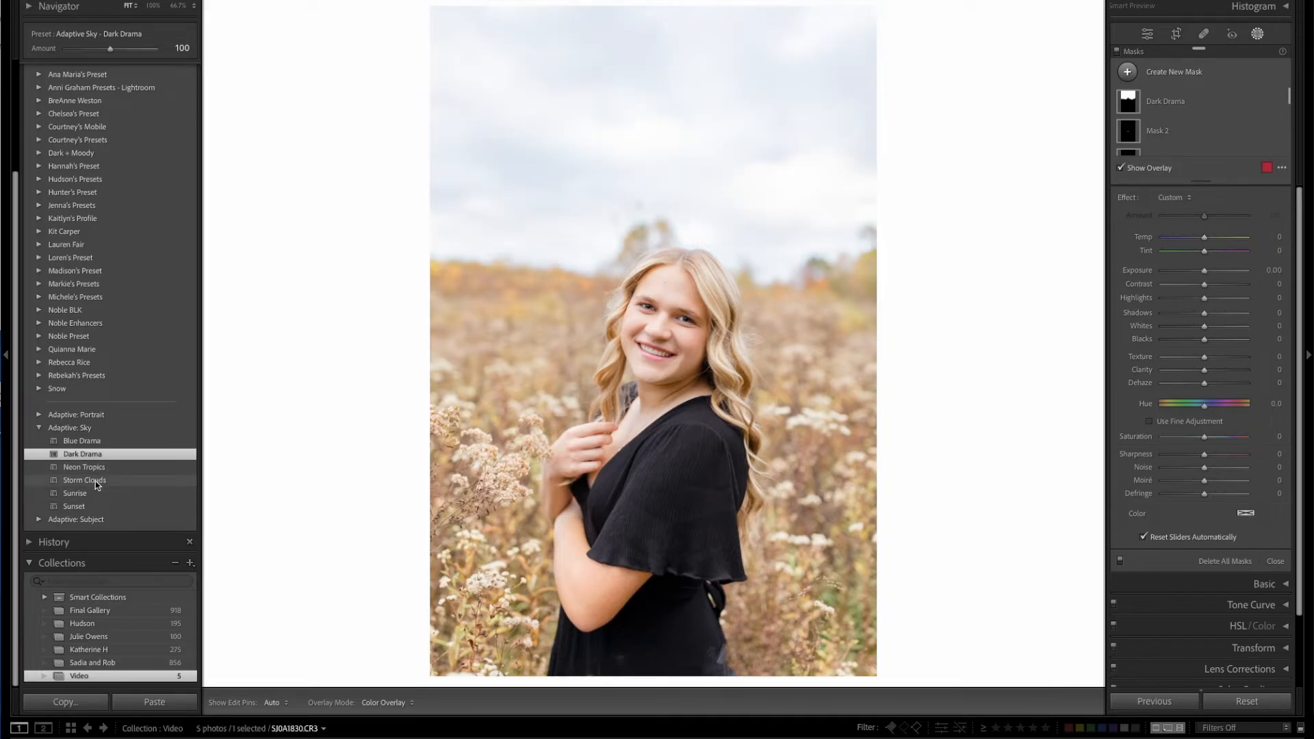
{"action": "left_click", "coordinate": [96, 480]}
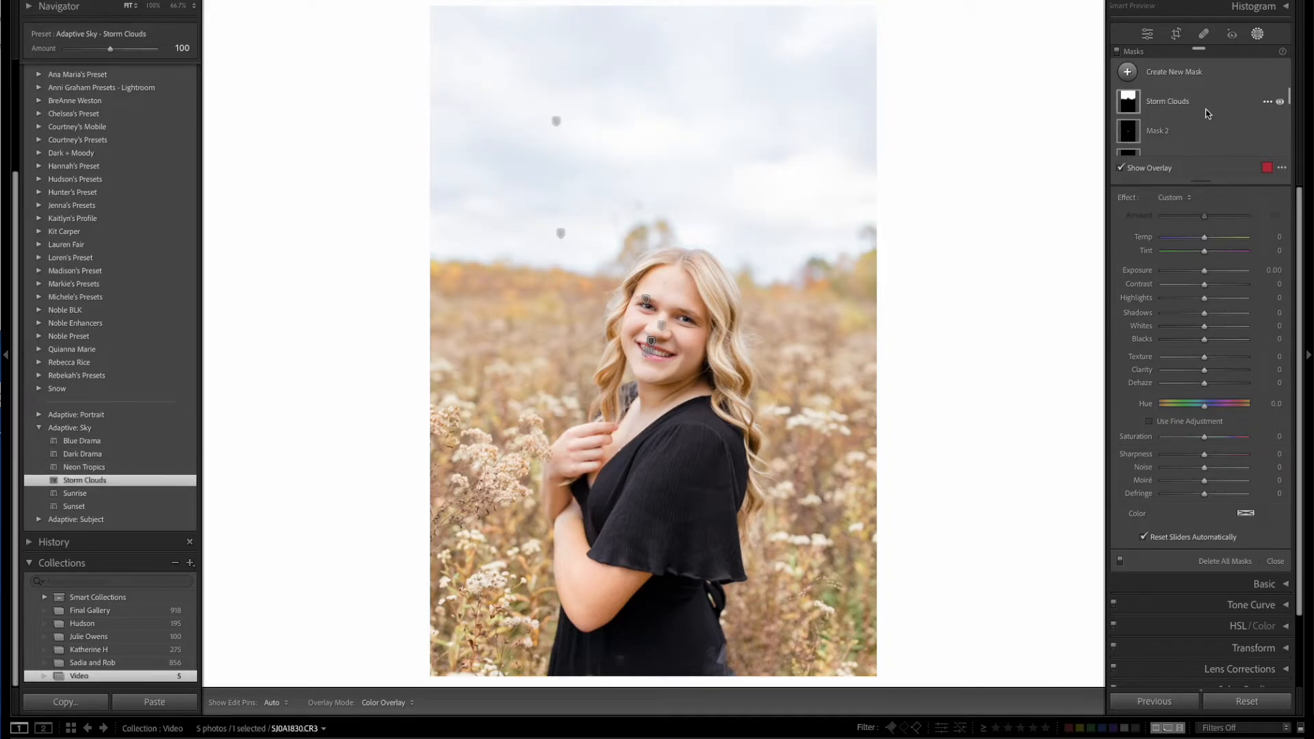
{"action": "left_click_drag", "start_coordinate": [1204, 291], "coordinate": [1191, 291]}
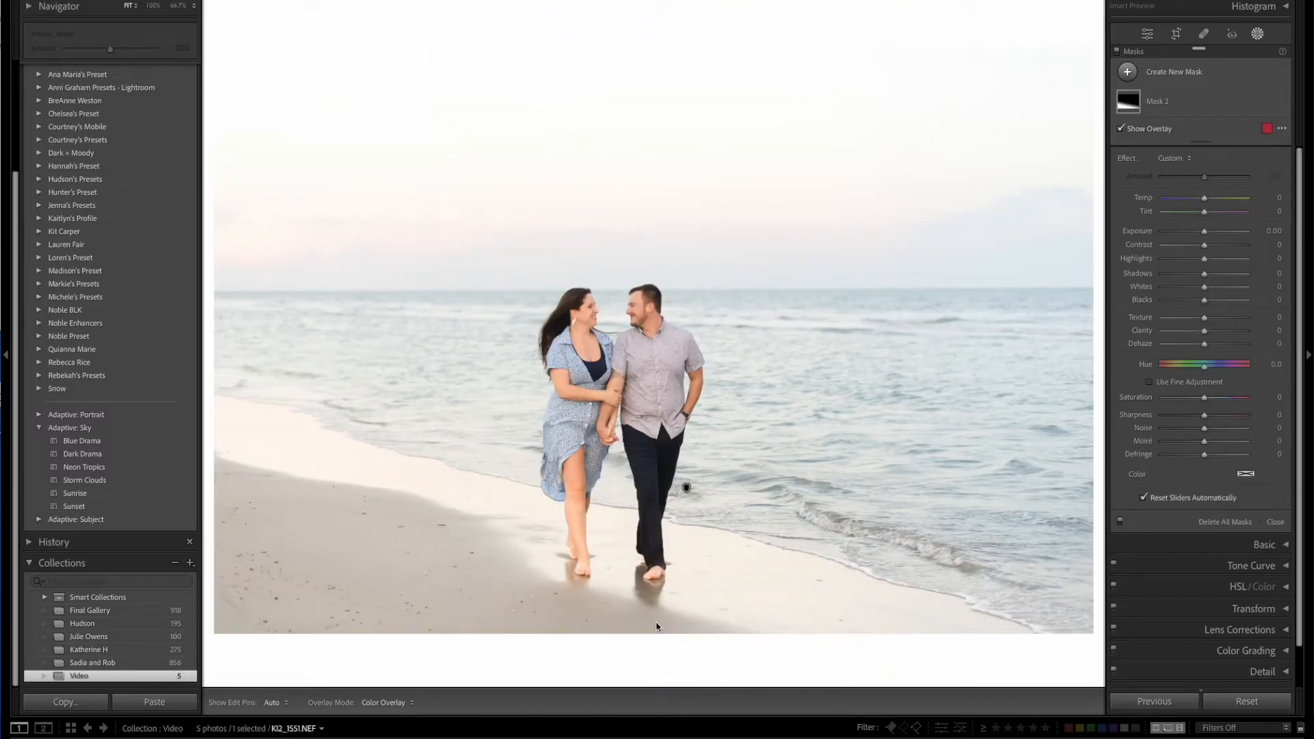
Apply the Adaptive Sky Sunset preset to the beach couple photo and set its mask to Temp 36, Saturation 48, Exposure -0.76 and Highlights -32.
{"action": "left_click", "coordinate": [84, 510]}
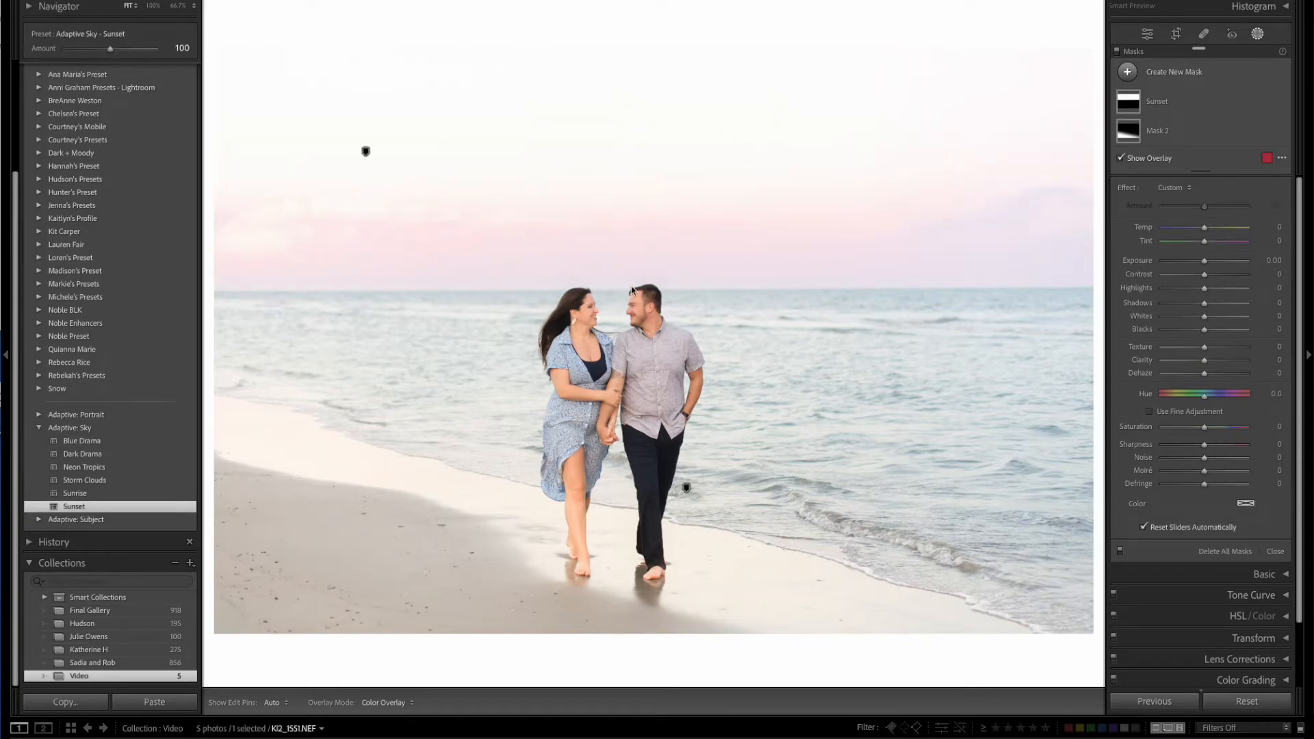
{"action": "mouse_move", "coordinate": [1198, 104]}
{"action": "left_click", "coordinate": [1217, 100]}
{"action": "left_click_drag", "start_coordinate": [1204, 250], "coordinate": [1220, 250]}
{"action": "left_click_drag", "start_coordinate": [1214, 452], "coordinate": [1224, 450]}
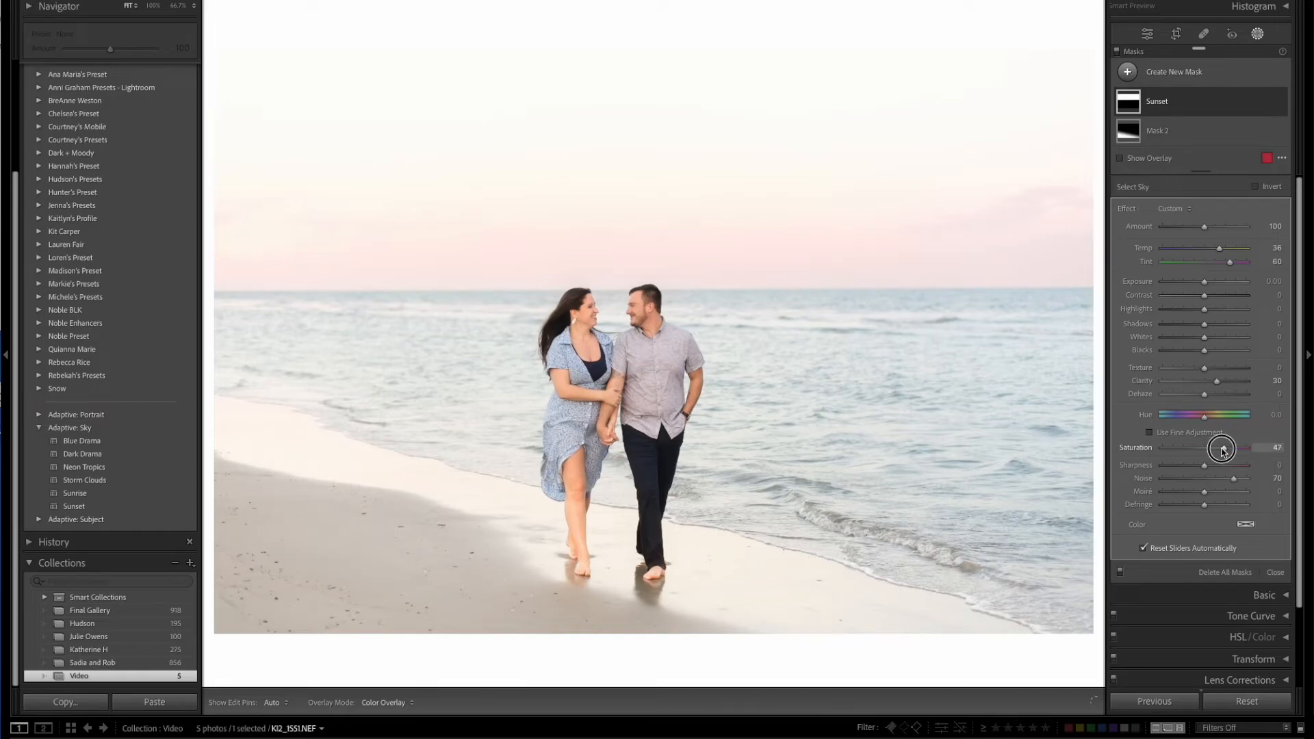
{"action": "left_click_drag", "start_coordinate": [1204, 282], "coordinate": [1191, 309]}
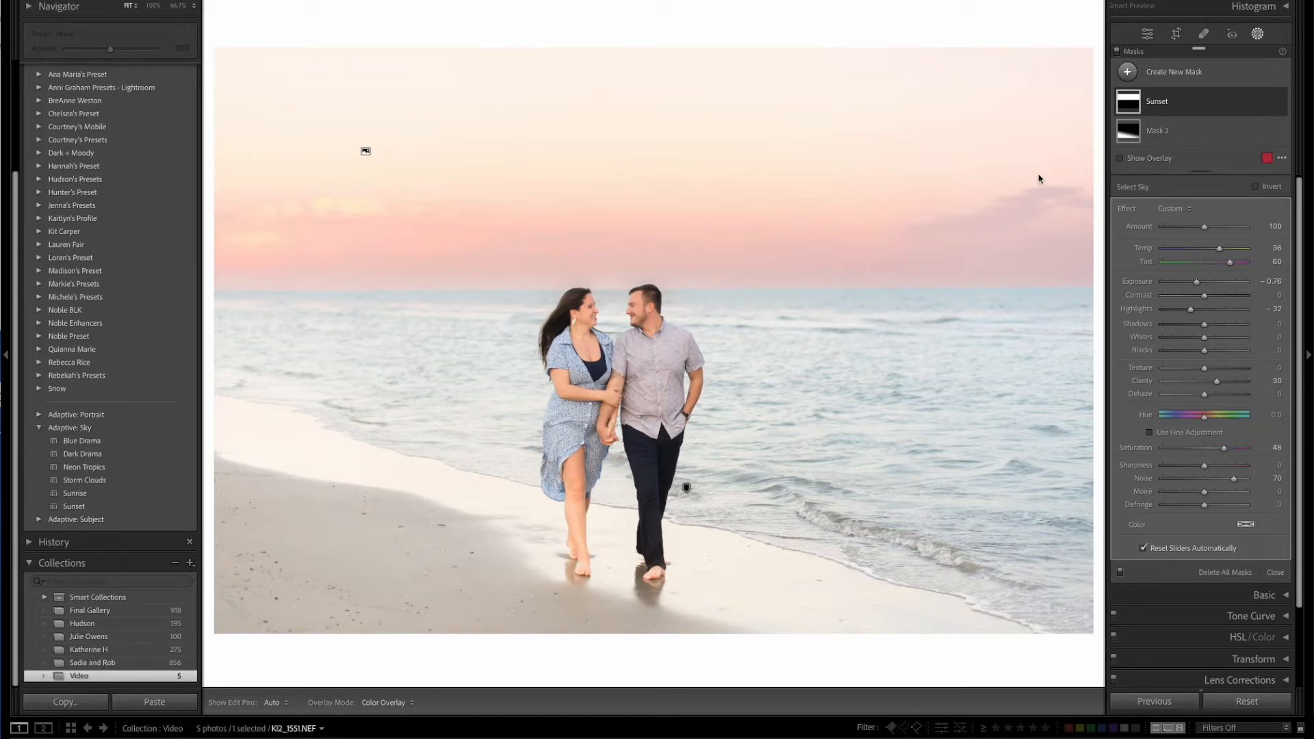
Apply the Adaptive Subject preset Pop to the beach couple photo.
{"action": "left_click", "coordinate": [39, 427]}
{"action": "left_click", "coordinate": [39, 520]}
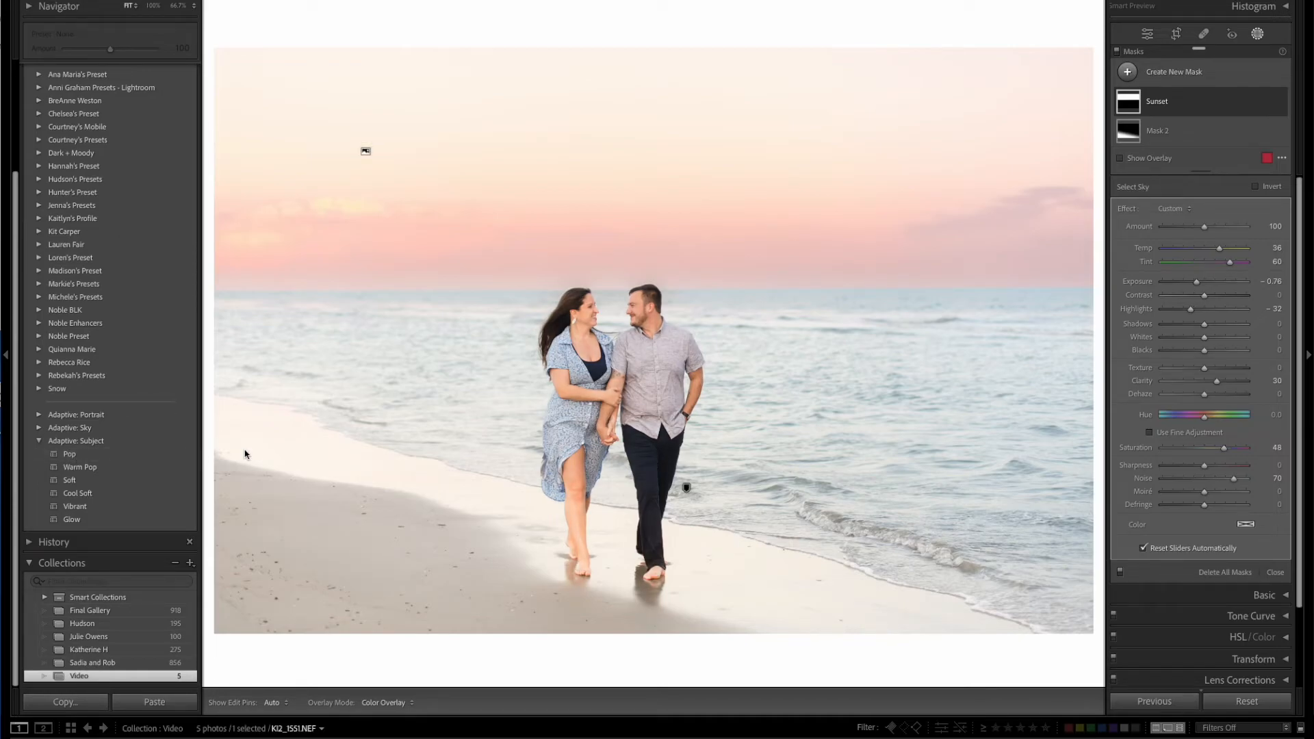
{"action": "left_click", "coordinate": [158, 458]}
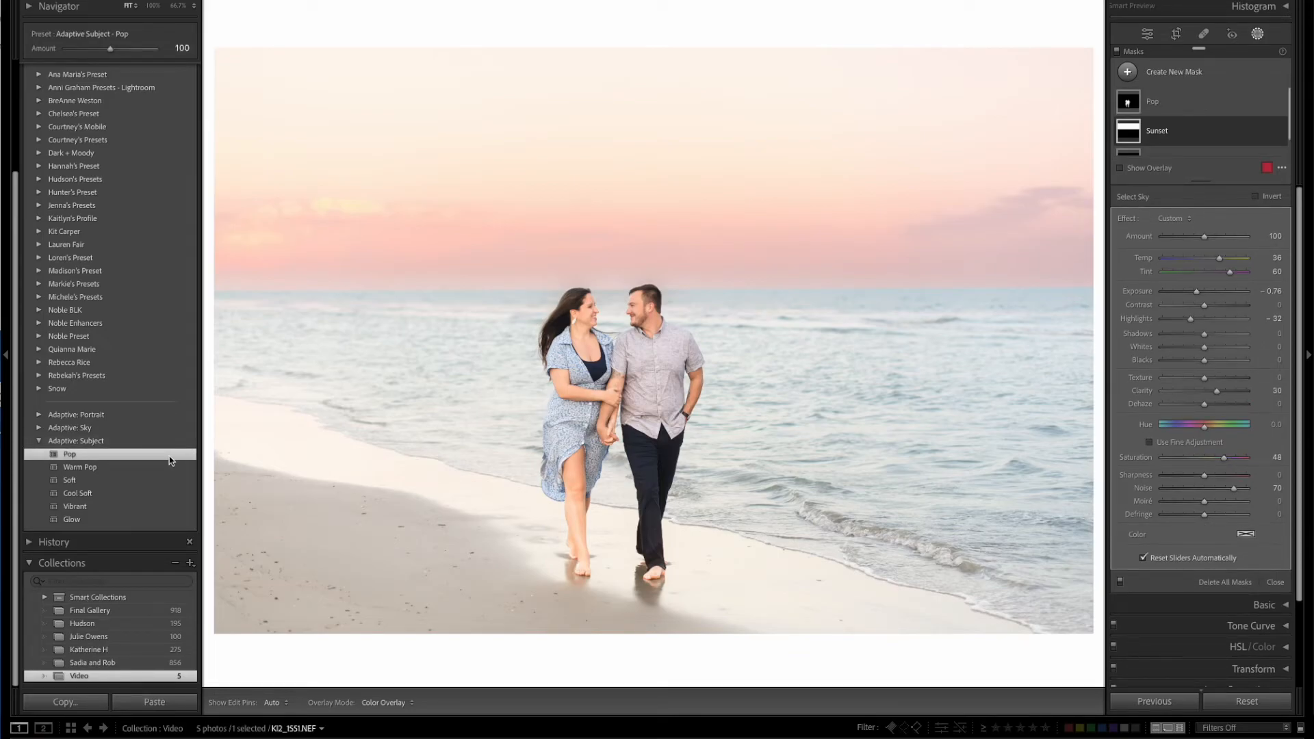
{"action": "mouse_move", "coordinate": [110, 49]}
{"action": "left_mouse_down"}
{"action": "mouse_move", "coordinate": [94, 48]}
{"action": "mouse_move", "coordinate": [173, 50]}
{"action": "mouse_move", "coordinate": [111, 48]}
{"action": "left_mouse_up"}
Switch to the bride and groom forest photo and apply the Adaptive Subject preset Pop with an Amount of 67.
{"action": "left_click", "coordinate": [288, 738]}
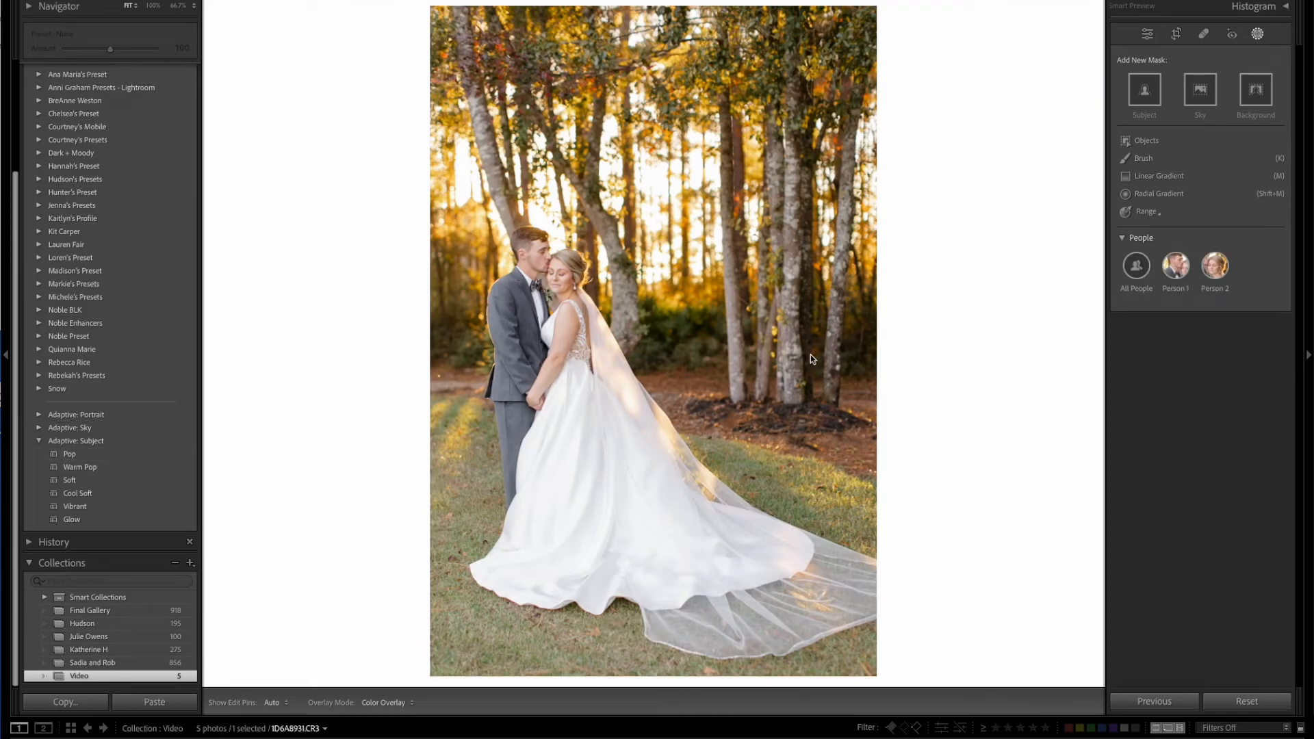
{"action": "left_click", "coordinate": [70, 455]}
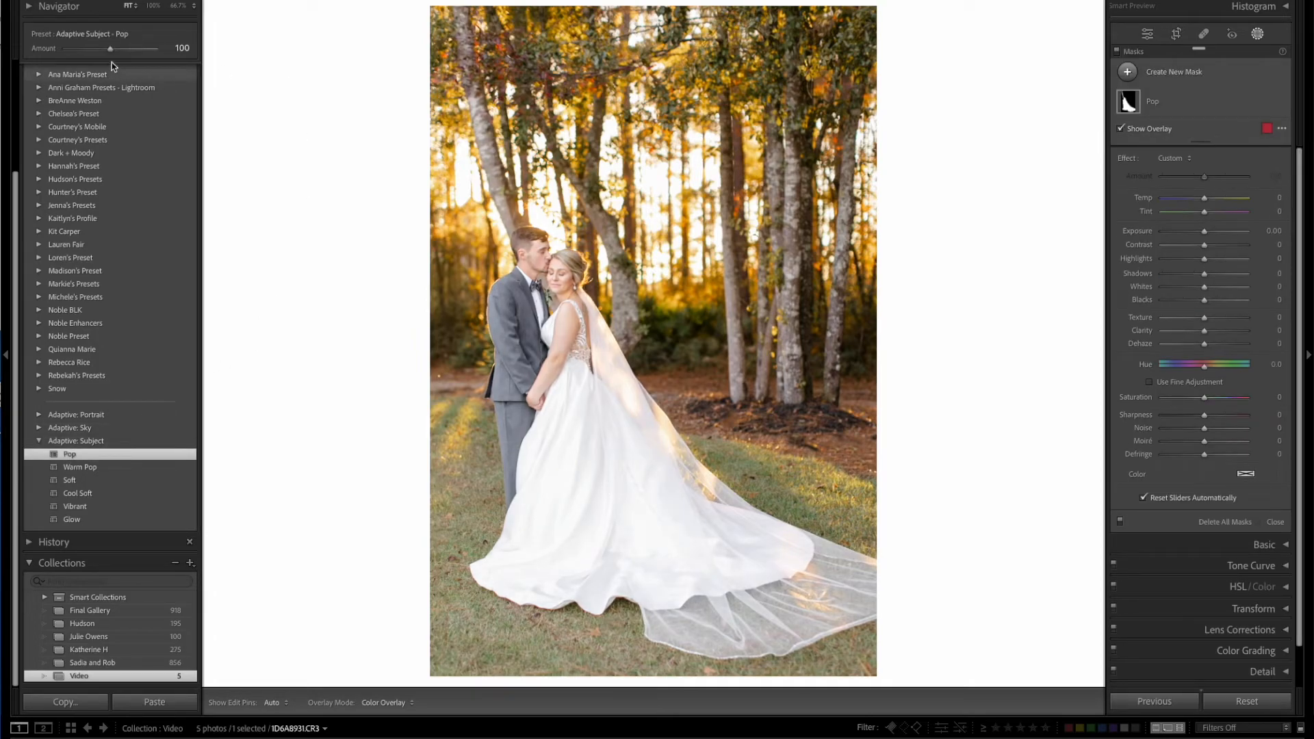
{"action": "left_click_drag", "start_coordinate": [110, 51], "coordinate": [96, 49]}
Add a Select Background mask to the wedding photo and set its Exposure to 1.05, Temp to -1 and Clarity to -12.
{"action": "left_click", "coordinate": [1258, 34]}
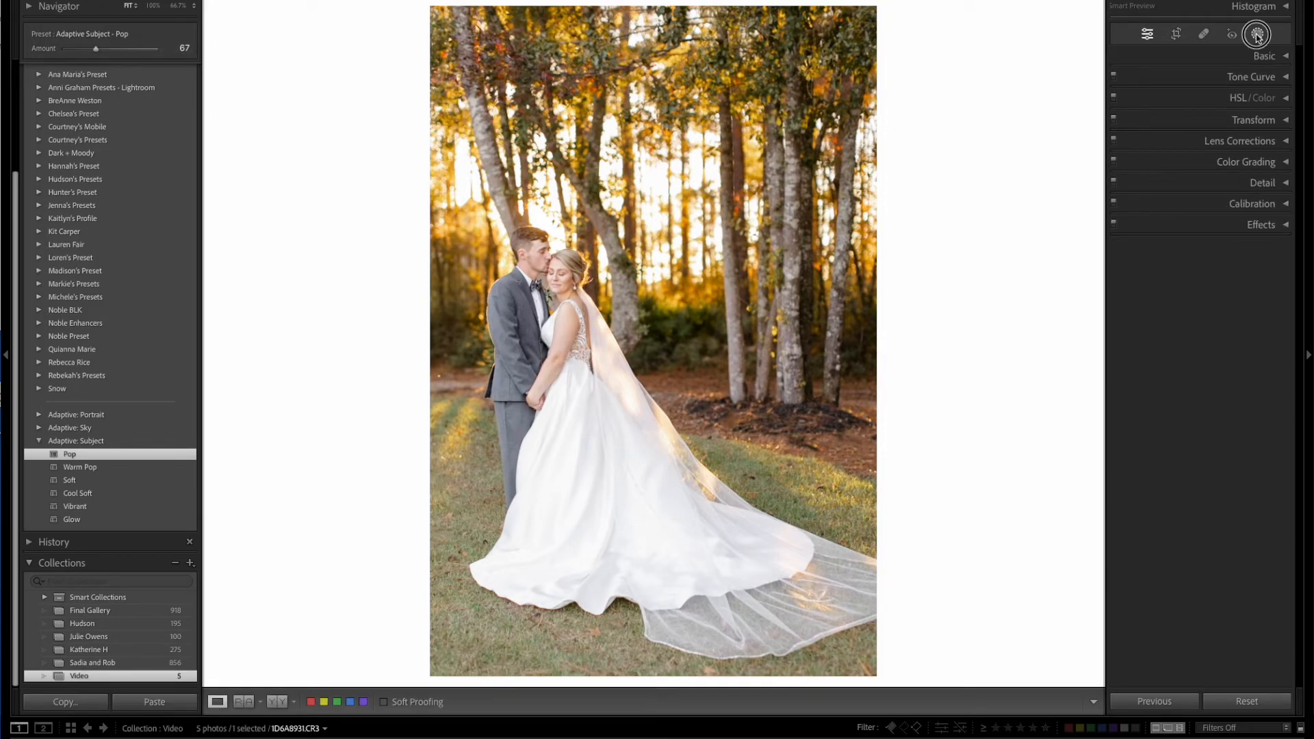
{"action": "left_click", "coordinate": [1257, 35]}
{"action": "left_click", "coordinate": [1128, 72]}
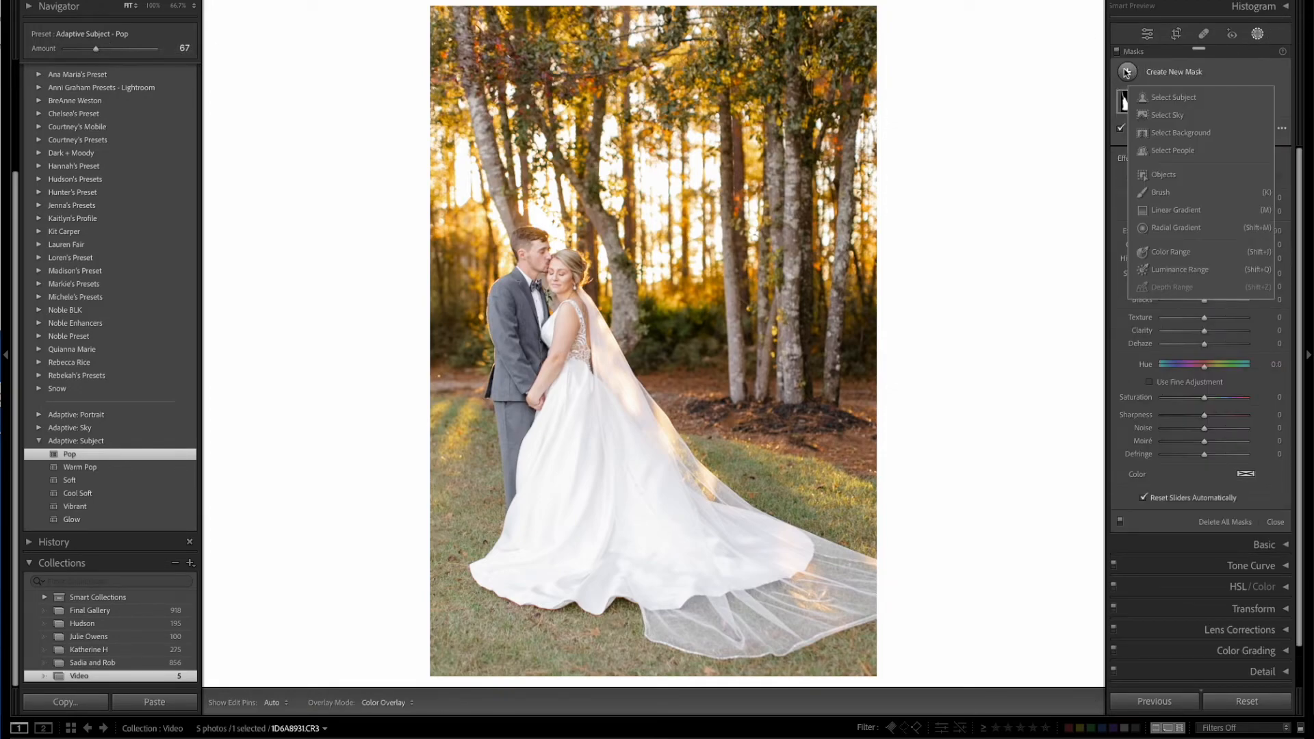
{"action": "left_click", "coordinate": [1187, 132]}
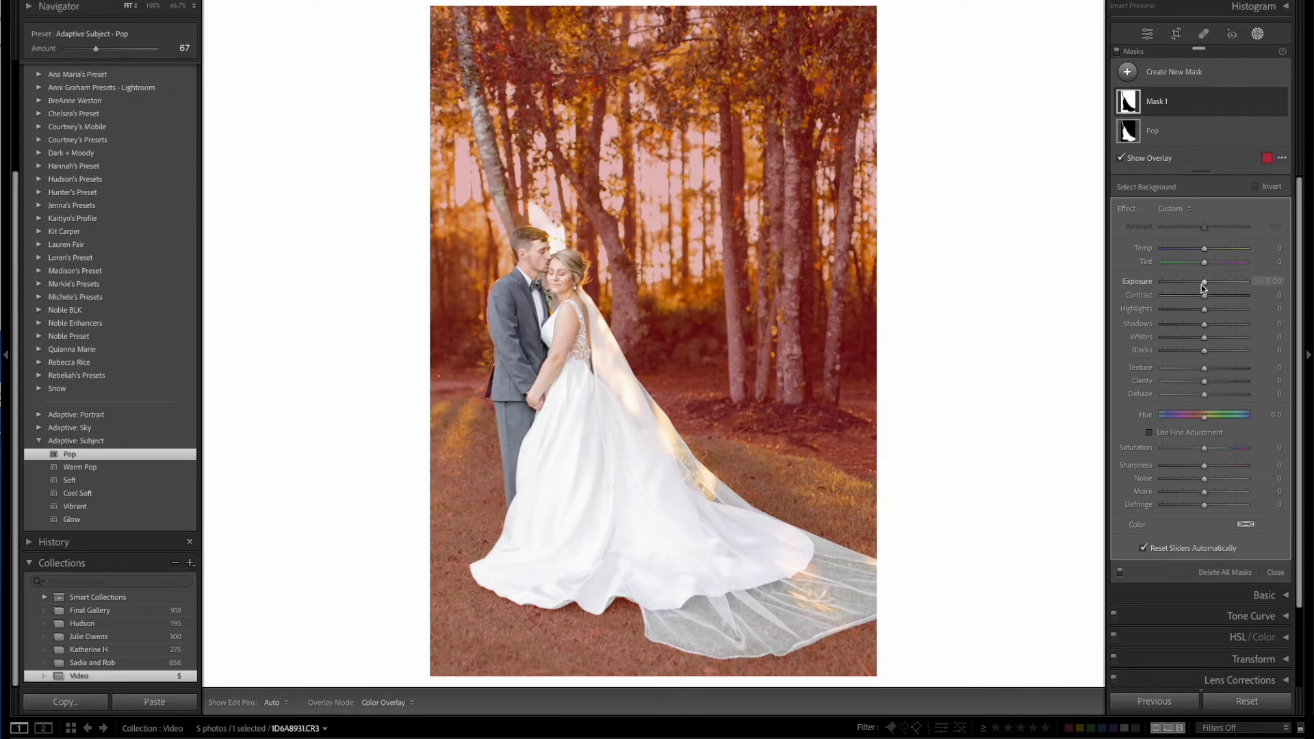
{"action": "left_click_drag", "start_coordinate": [1204, 285], "coordinate": [1205, 250]}
{"action": "left_click_drag", "start_coordinate": [1205, 381], "coordinate": [1201, 382]}
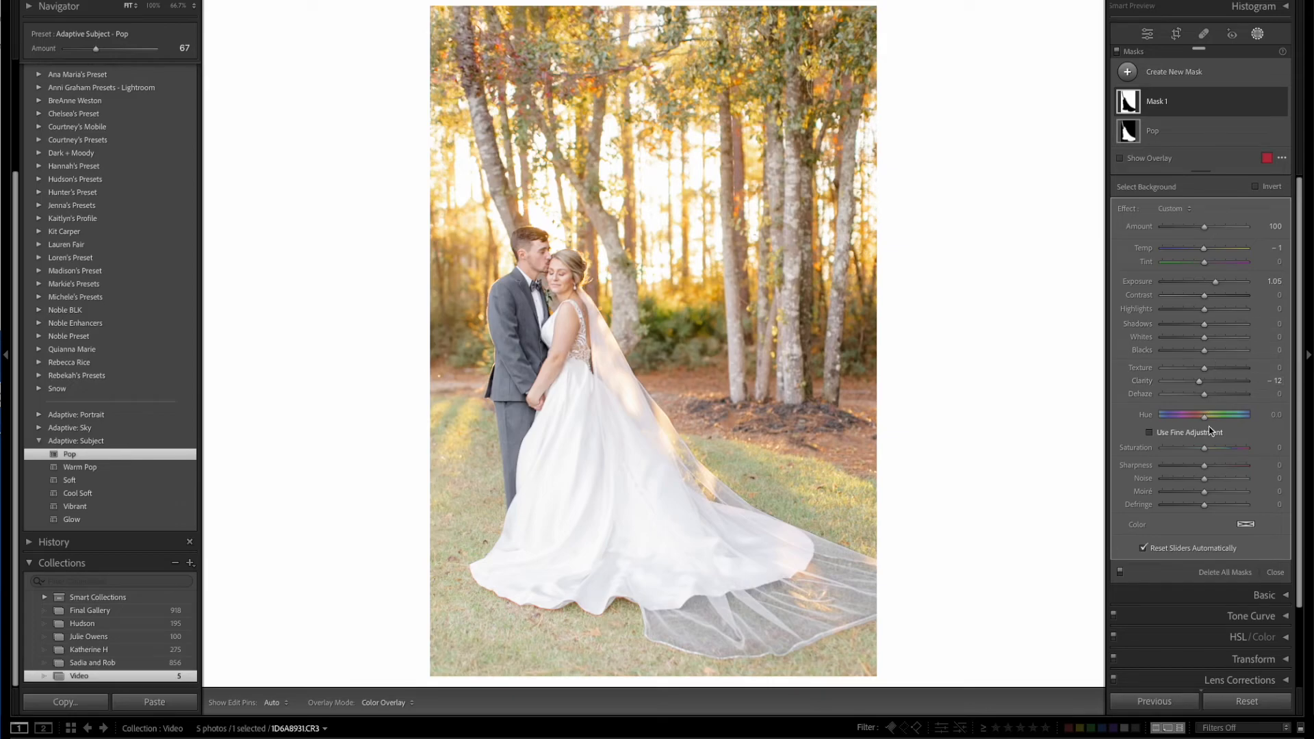
Set the wedding photo's overall Exposure in the Basic adjustments to -0.15.
{"action": "scroll", "coordinate": [1243, 328], "scroll_direction": "down", "scroll_amount": 3}
{"action": "left_click", "coordinate": [1283, 503]}
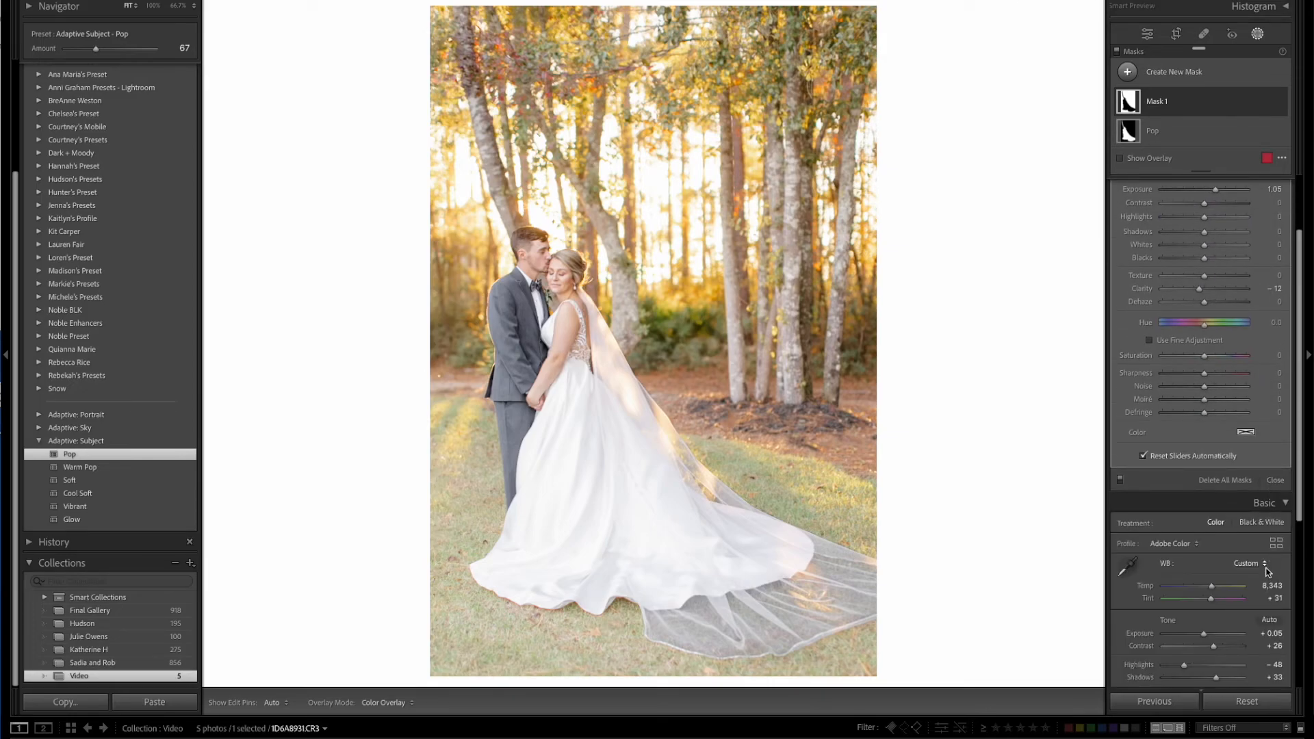
{"action": "left_click", "coordinate": [1272, 634]}
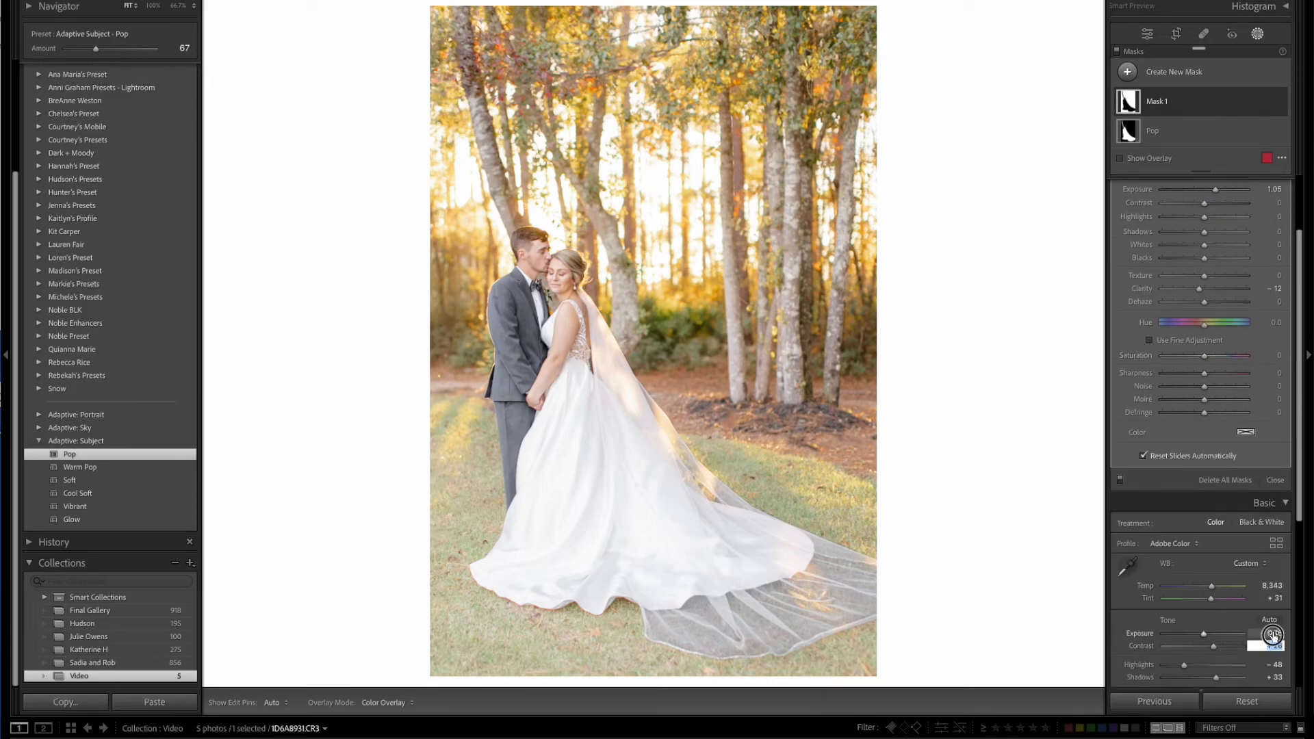
{"action": "type", "text": "-0.15"}
{"action": "key", "text": "Return"}
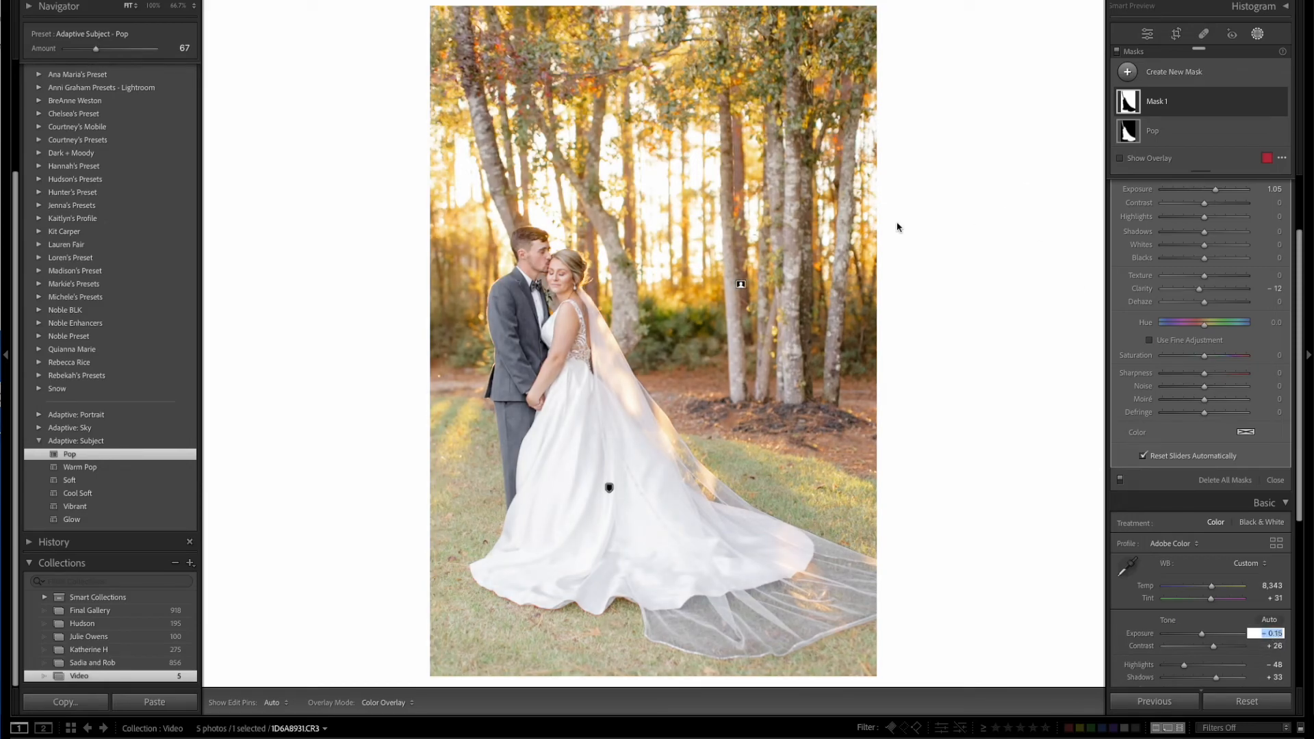